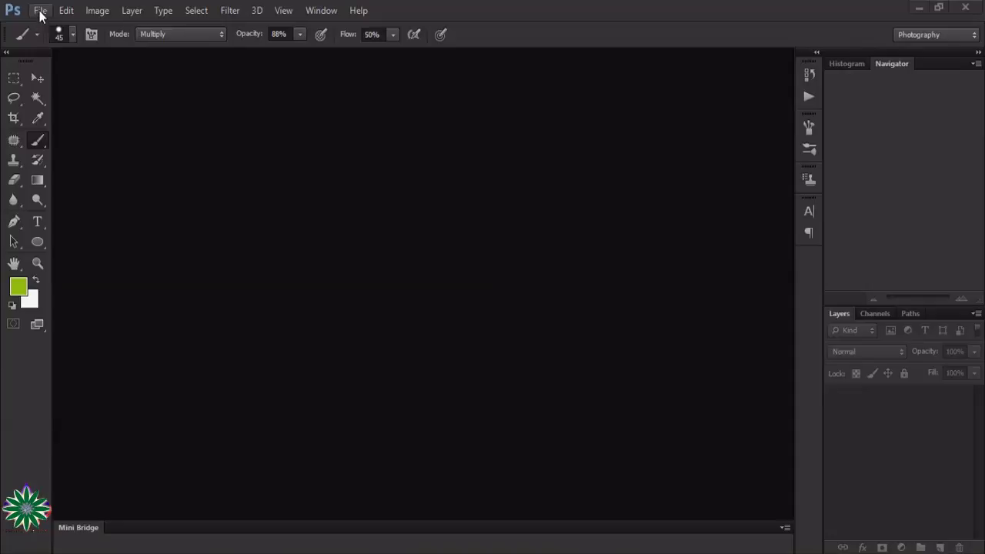
# - Open the autumn field, mountains and portrait photos
pyautogui.click(40, 10)
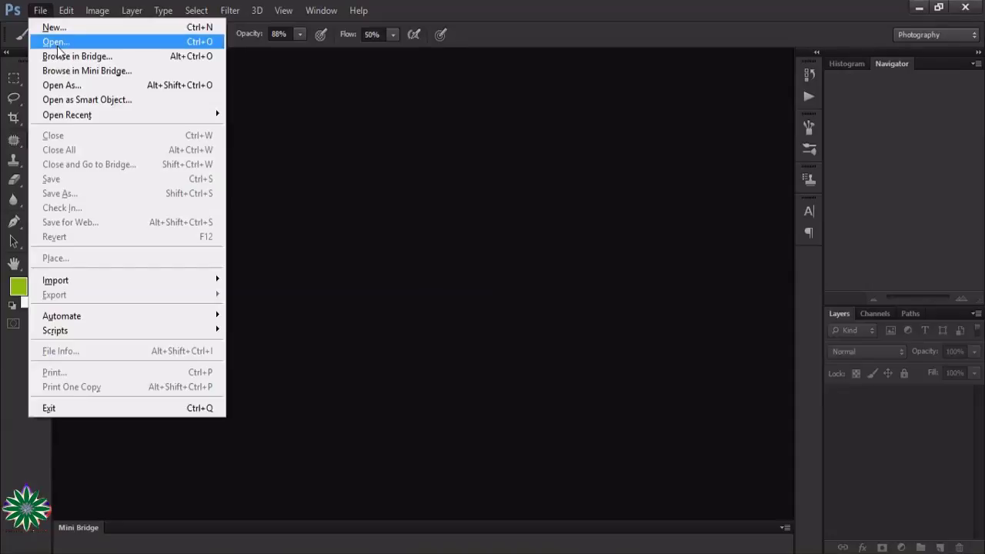
pyautogui.click(56, 41)
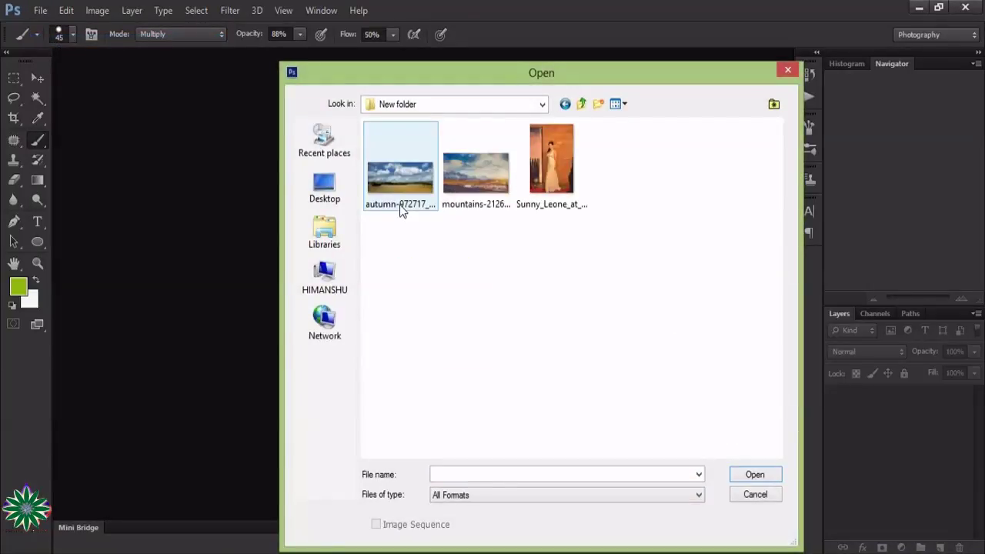
pyautogui.doubleClick(400, 206)
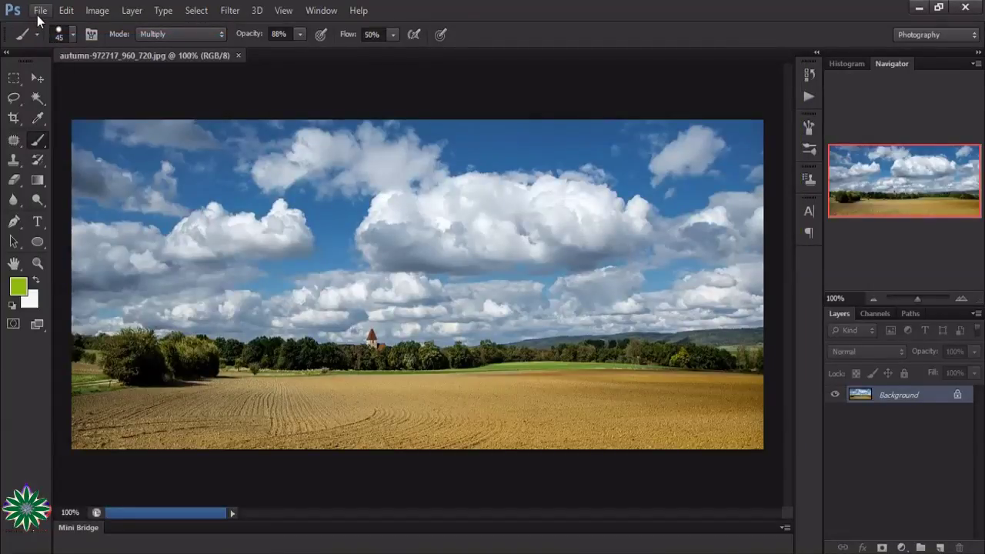
pyautogui.click(40, 10)
pyautogui.click(53, 43)
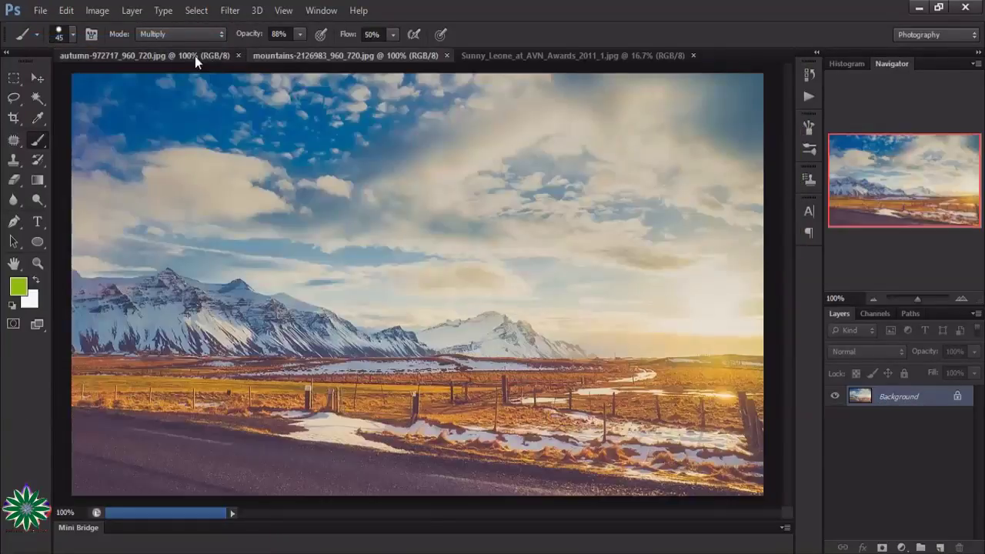
pyautogui.click(195, 56)
# - Create a new blank white 1280×720 px, 300 ppi document
pyautogui.click(40, 10)
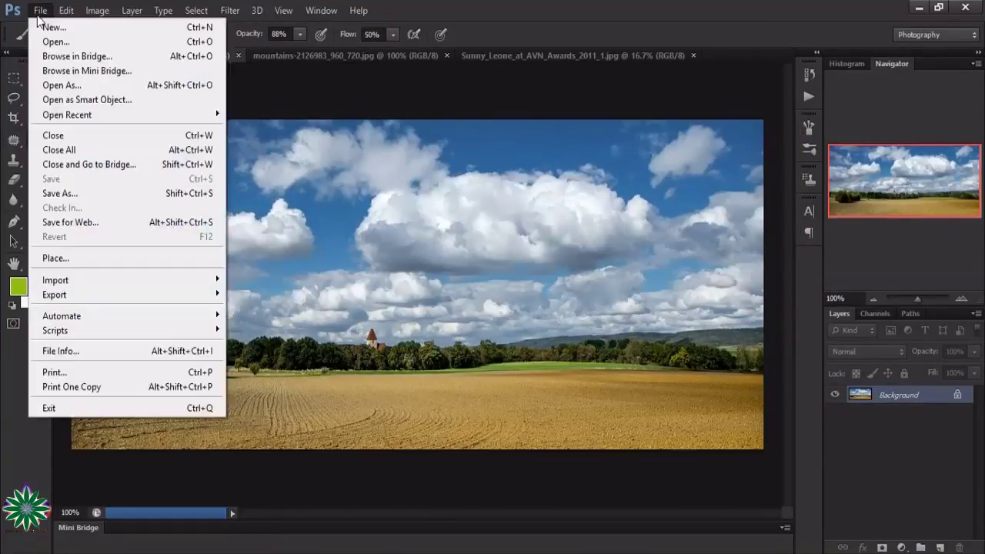
pyautogui.click(41, 27)
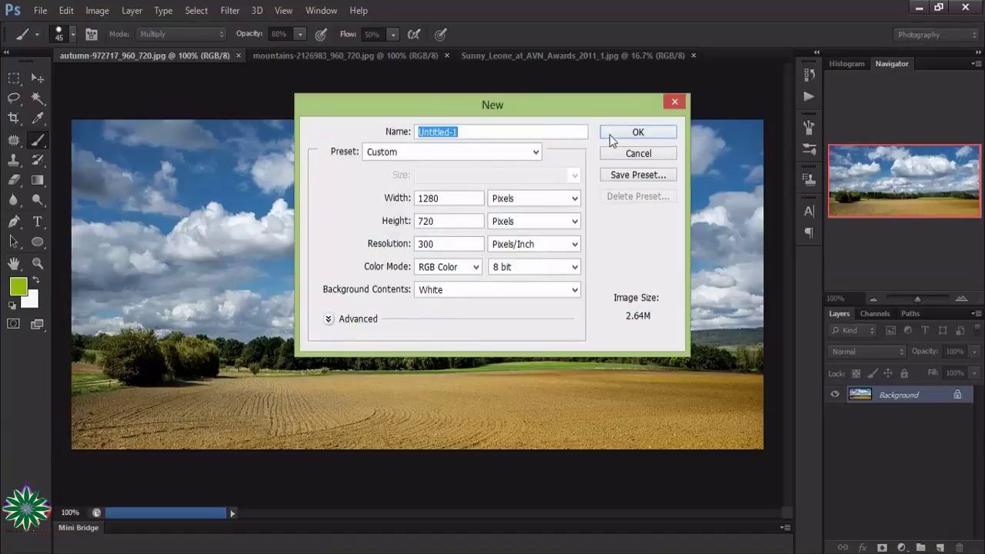
pyautogui.click(627, 134)
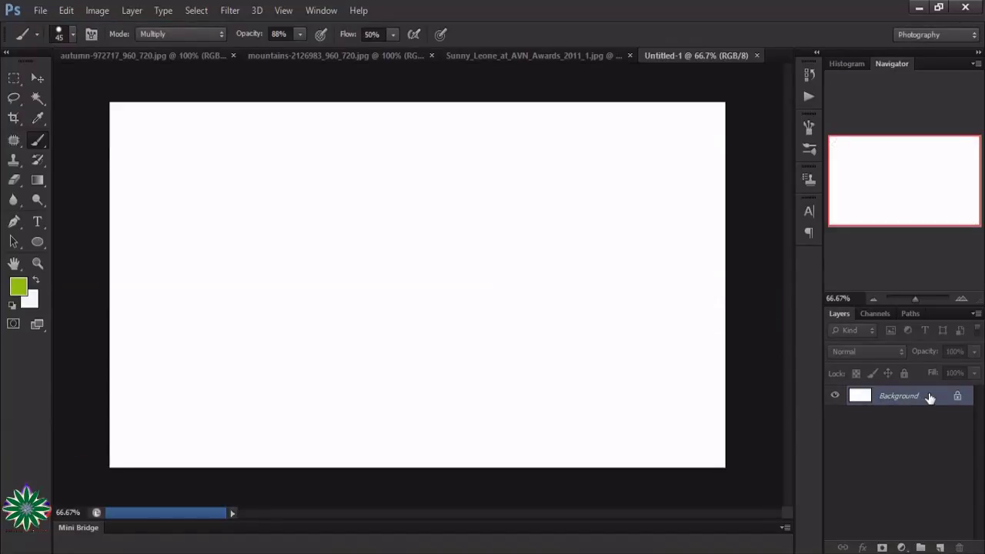
# - Duplicate the Background layer and drag the autumn photo's selected sky into Untitled-1
pyautogui.moveTo(930, 396); pyautogui.dragTo(941, 547)
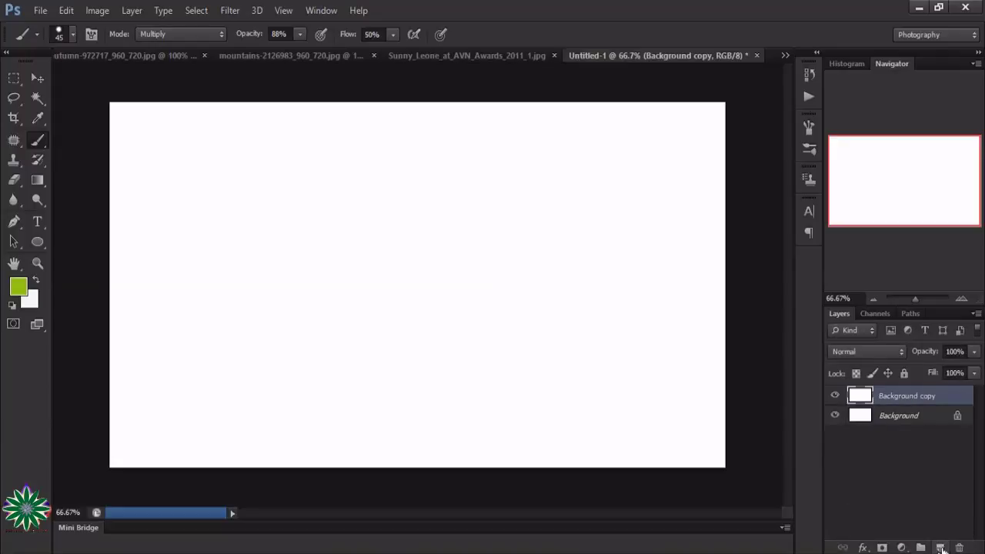
pyautogui.click(37, 78)
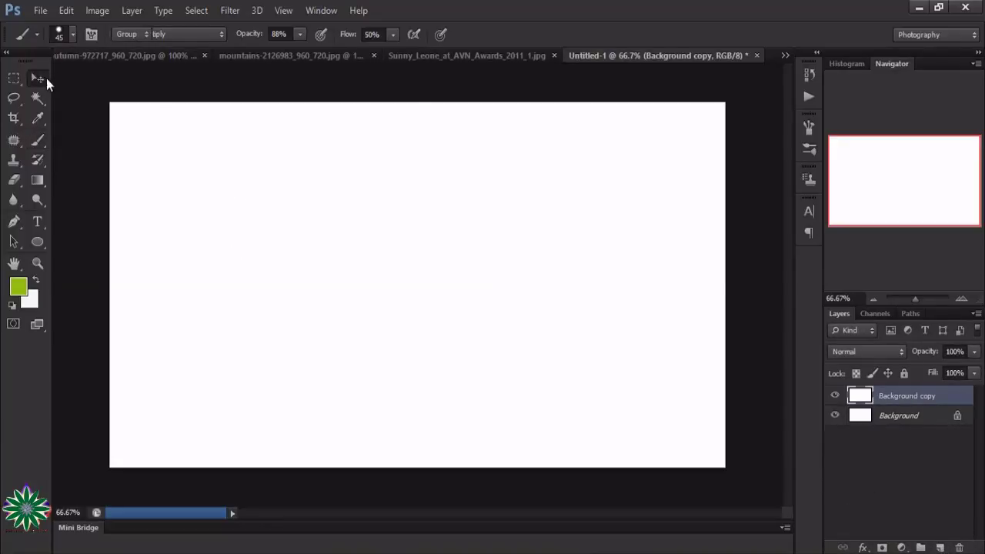
pyautogui.click(251, 54)
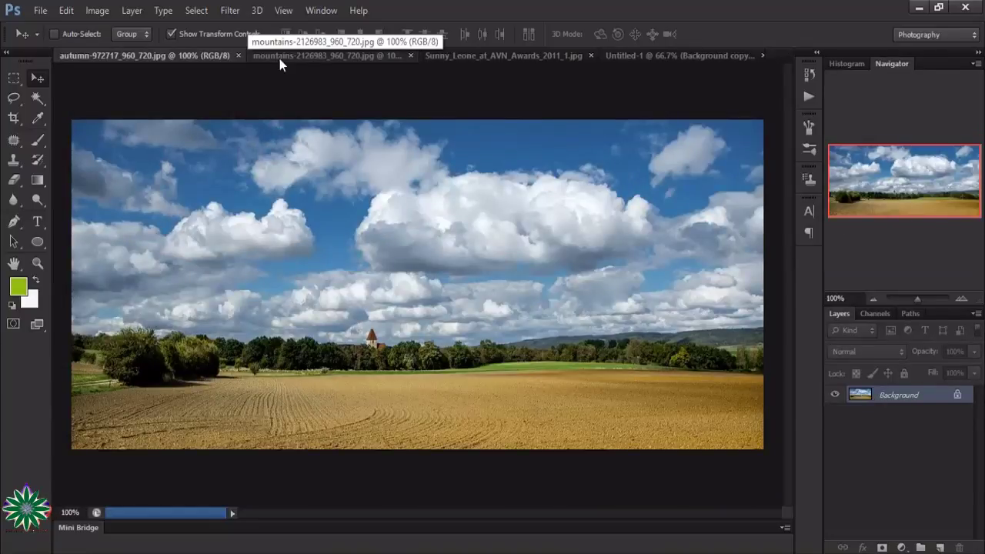
pyautogui.click(14, 78)
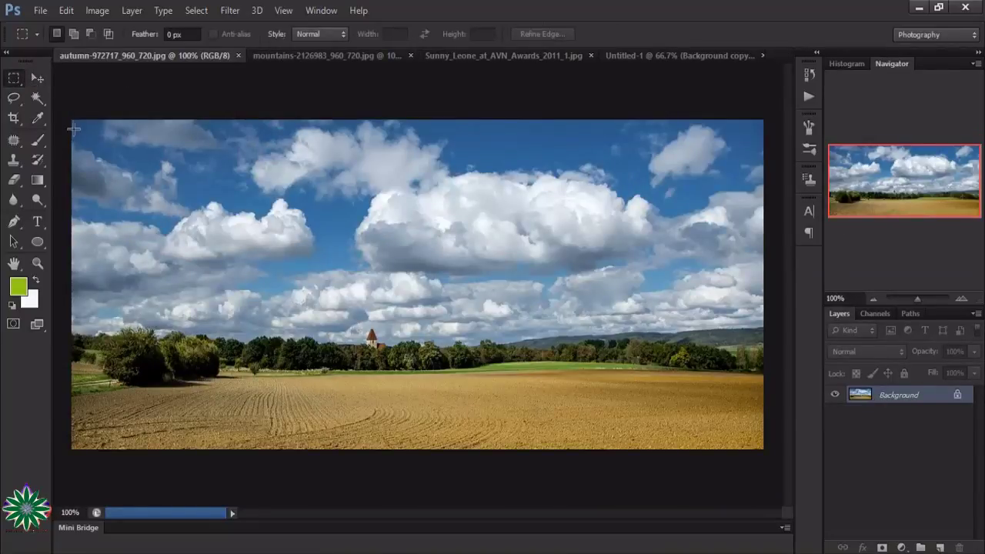
pyautogui.moveTo(73, 120)
pyautogui.mouseDown()
pyautogui.moveTo(724, 322)
pyautogui.moveTo(762, 322)
pyautogui.mouseUp()
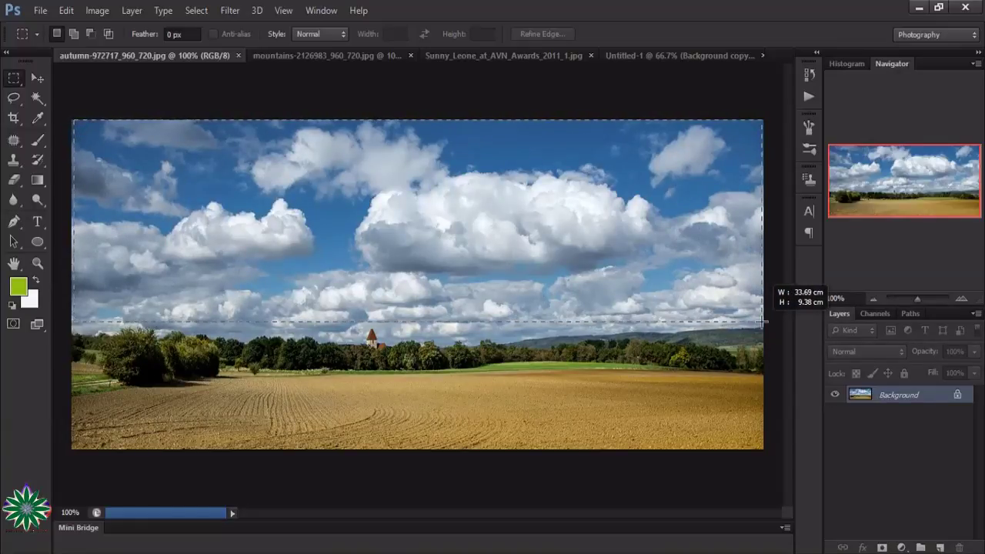
pyautogui.click(38, 79)
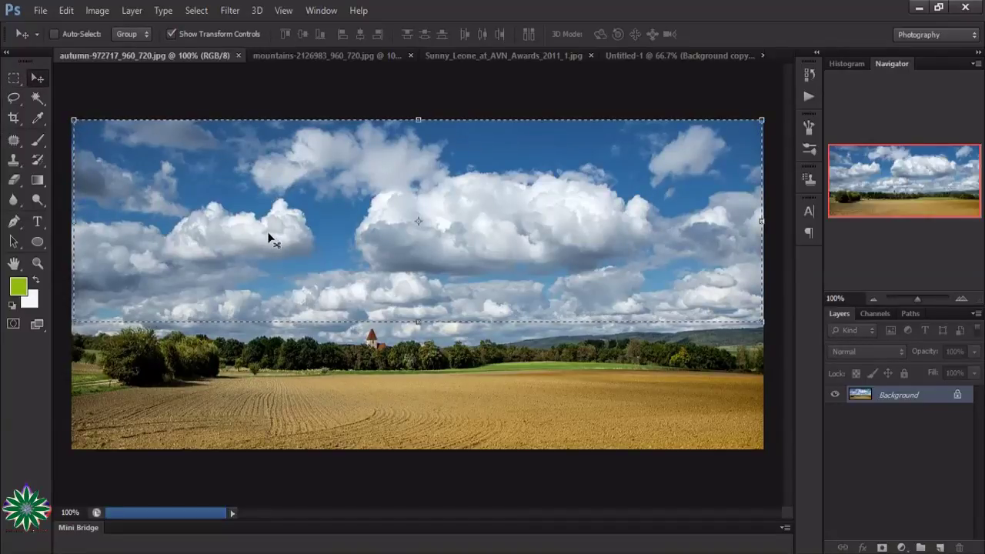
pyautogui.moveTo(621, 197)
pyautogui.mouseDown()
pyautogui.moveTo(660, 63)
pyautogui.moveTo(444, 306)
pyautogui.mouseUp()
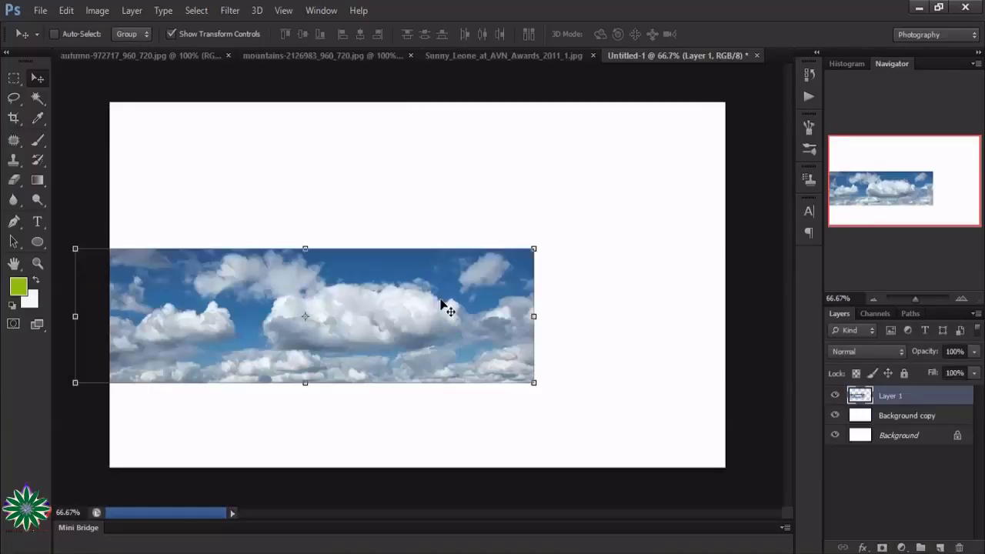
# - Stretch the clouds layer full-width across the canvas's upper portion and commit it
pyautogui.moveTo(293, 276); pyautogui.dragTo(347, 169)
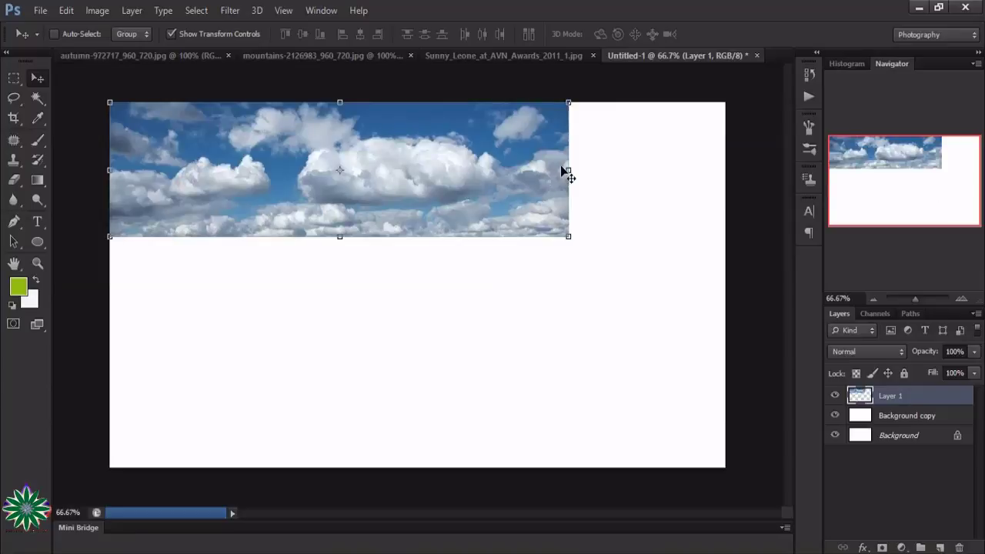
pyautogui.moveTo(568, 170); pyautogui.dragTo(723, 177)
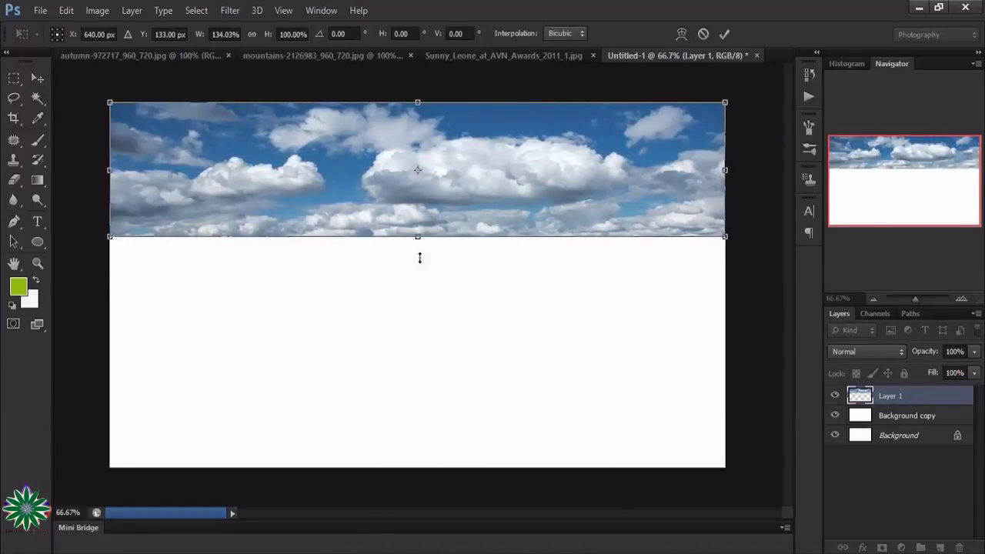
pyautogui.moveTo(418, 237)
pyautogui.mouseDown()
pyautogui.moveTo(418, 361)
pyautogui.moveTo(417, 331)
pyautogui.mouseUp()
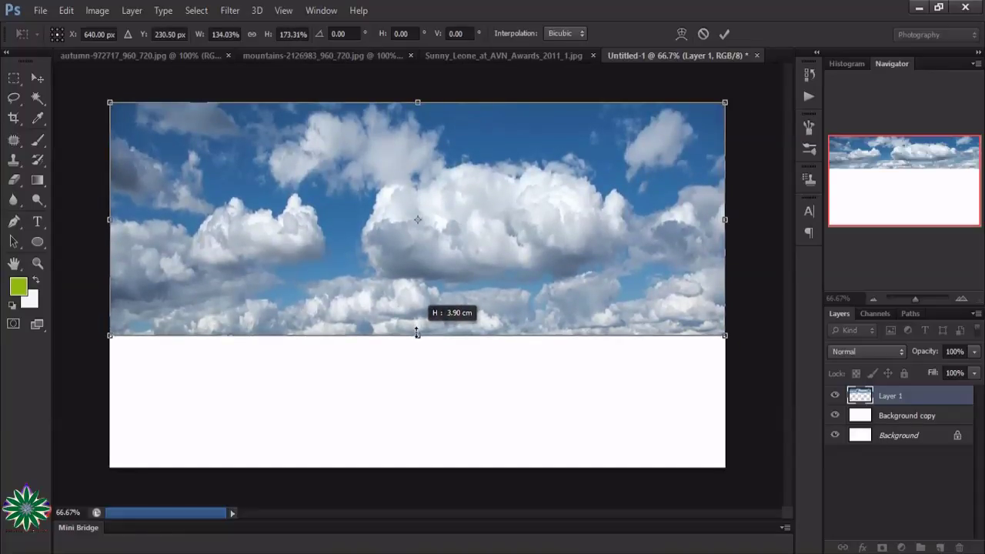
pyautogui.click(726, 34)
pyautogui.moveTo(137, 94); pyautogui.dragTo(291, 58)
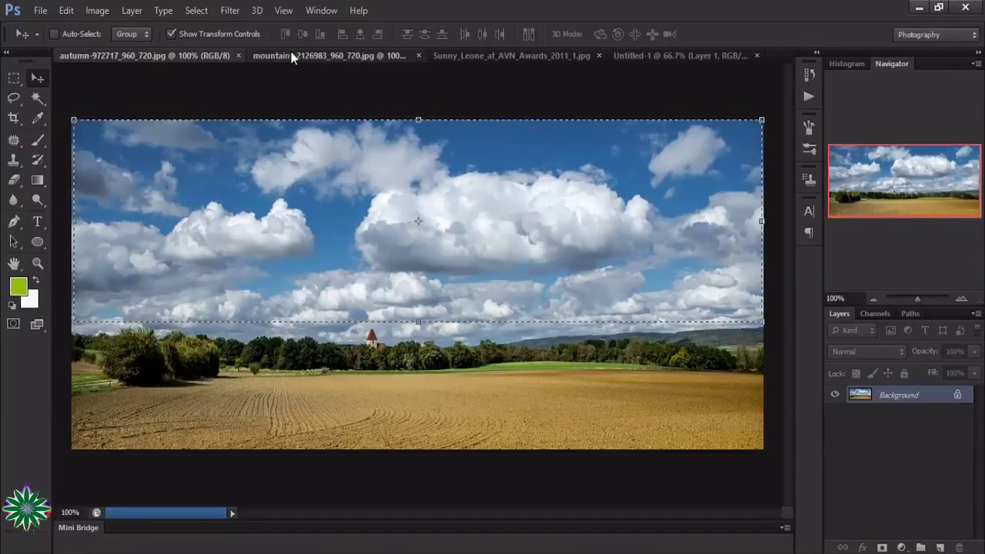
# - Select the road-and-field strip along the bottom of the mountains photo
pyautogui.click(291, 52)
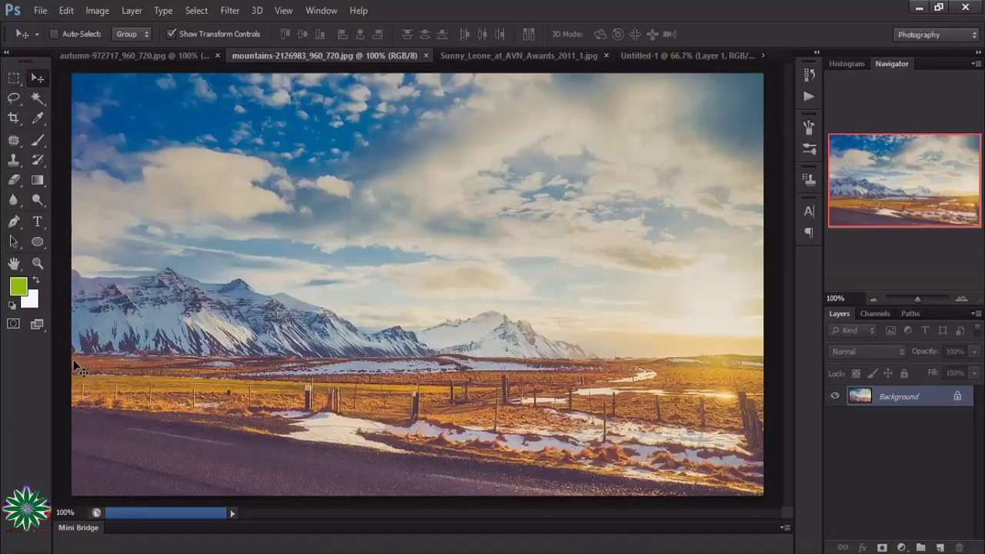
pyautogui.click(14, 77)
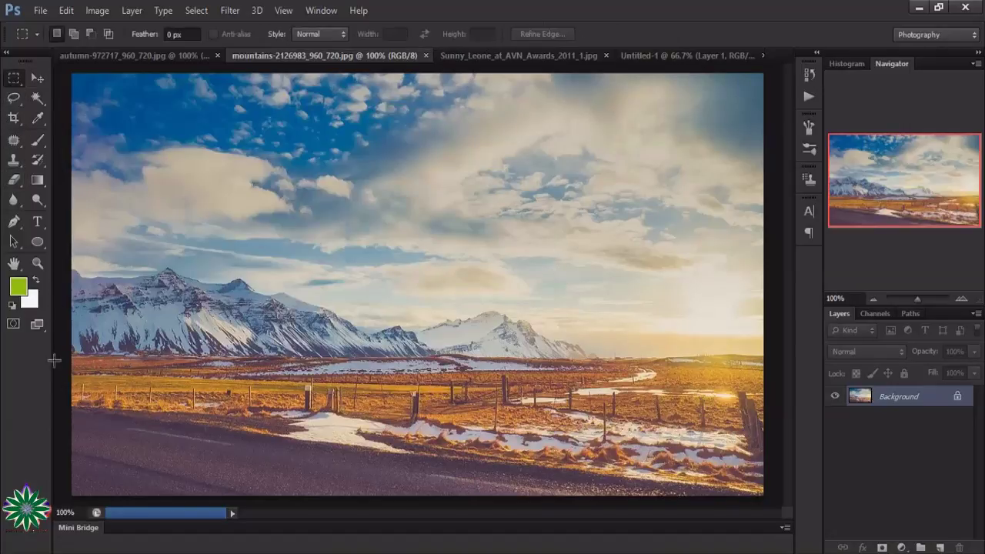
pyautogui.moveTo(78, 408)
pyautogui.mouseDown()
pyautogui.moveTo(678, 495)
pyautogui.moveTo(764, 497)
pyautogui.mouseUp()
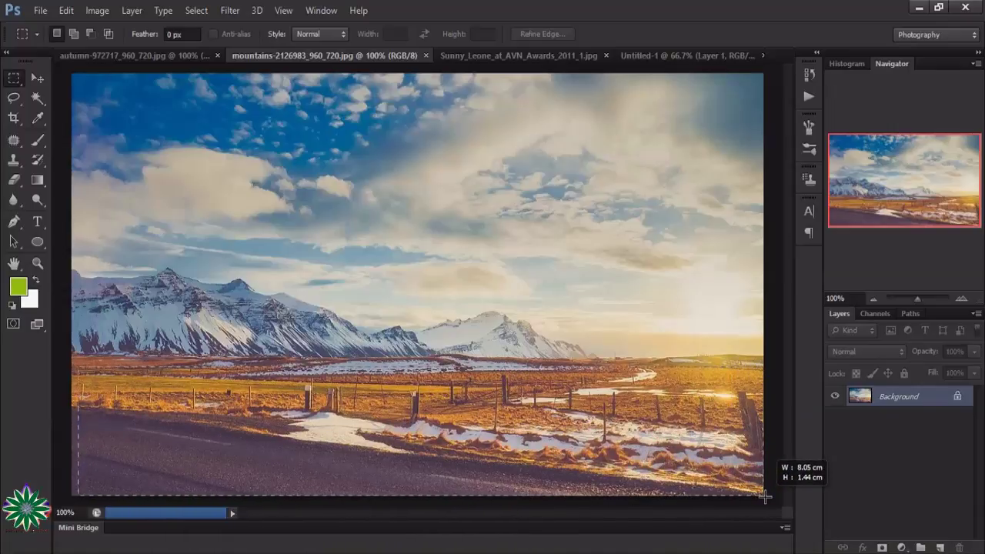
pyautogui.moveTo(764, 496); pyautogui.dragTo(764, 495)
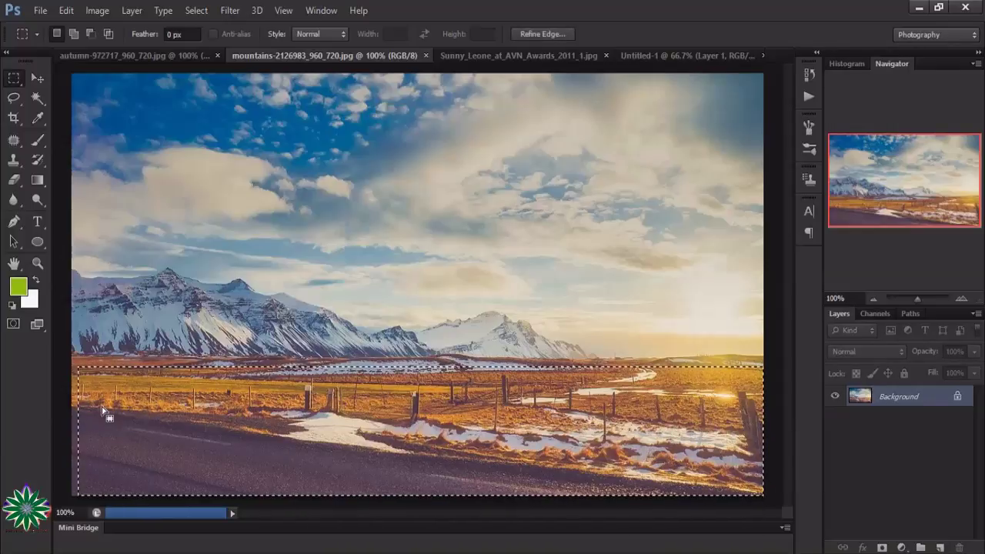
pyautogui.moveTo(127, 423); pyautogui.dragTo(121, 424)
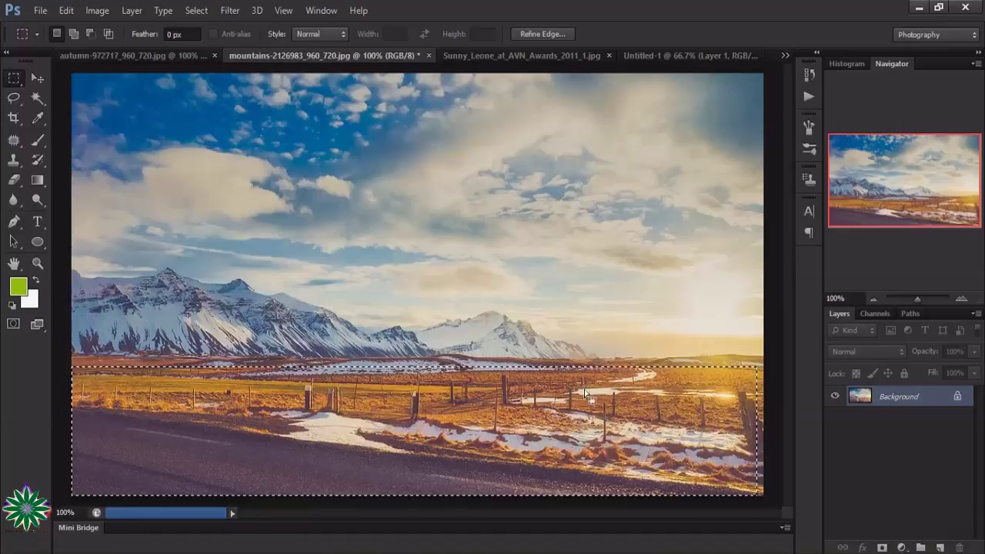
# - Place the road strip in Untitled-1, stretched to the left, right and bottom edges
pyautogui.click(36, 77)
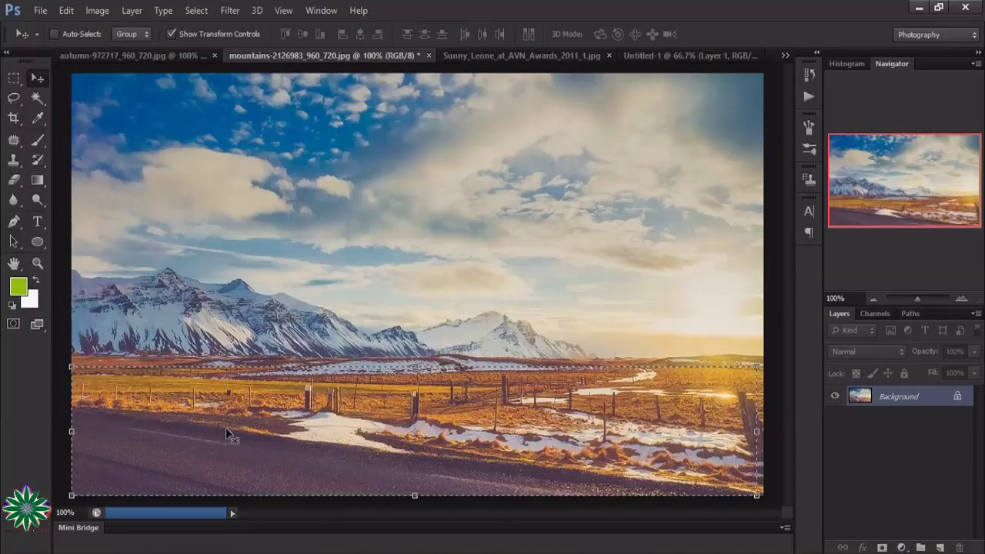
pyautogui.moveTo(231, 431)
pyautogui.mouseDown()
pyautogui.moveTo(658, 64)
pyautogui.moveTo(414, 324)
pyautogui.mouseUp()
pyautogui.moveTo(443, 362); pyautogui.dragTo(225, 373)
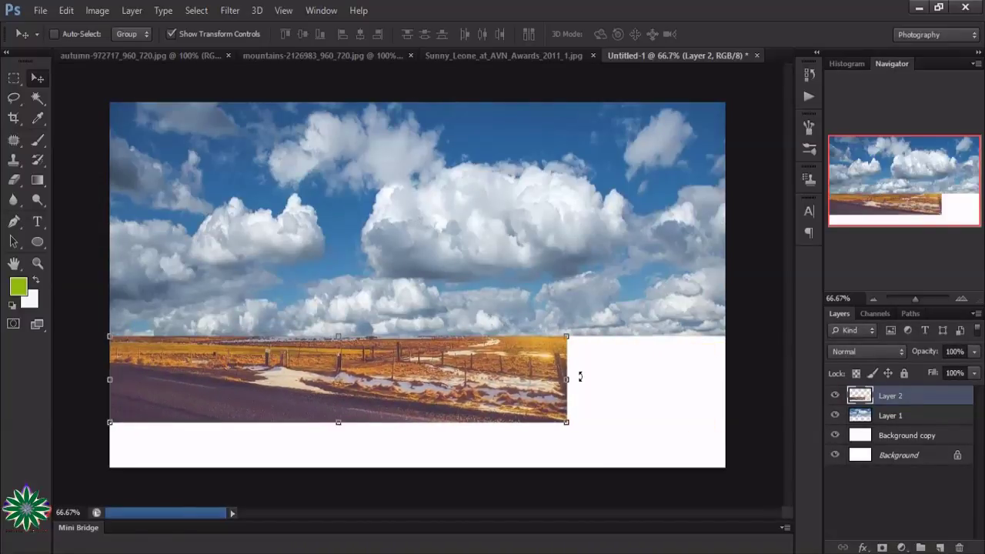
pyautogui.moveTo(567, 380); pyautogui.dragTo(724, 380)
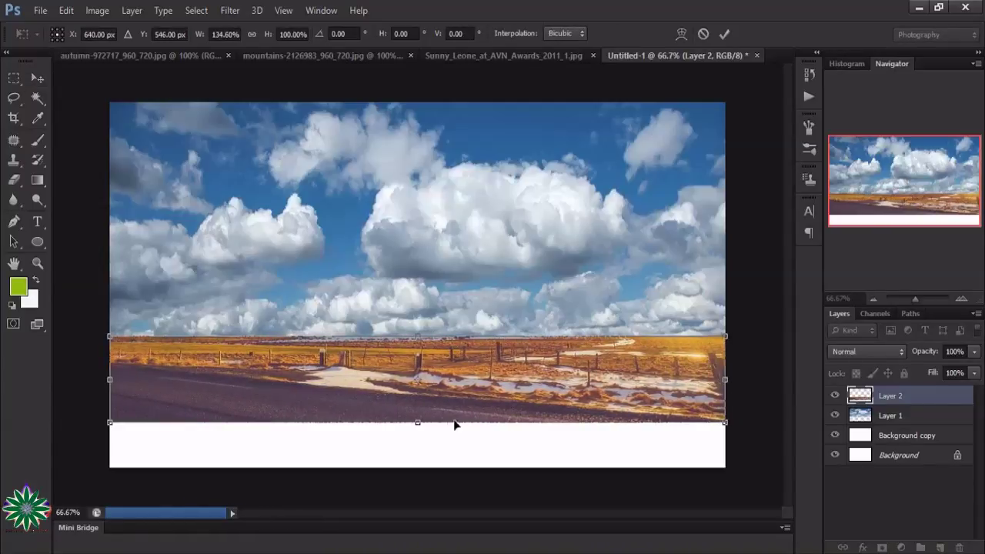
pyautogui.moveTo(417, 420); pyautogui.dragTo(423, 465)
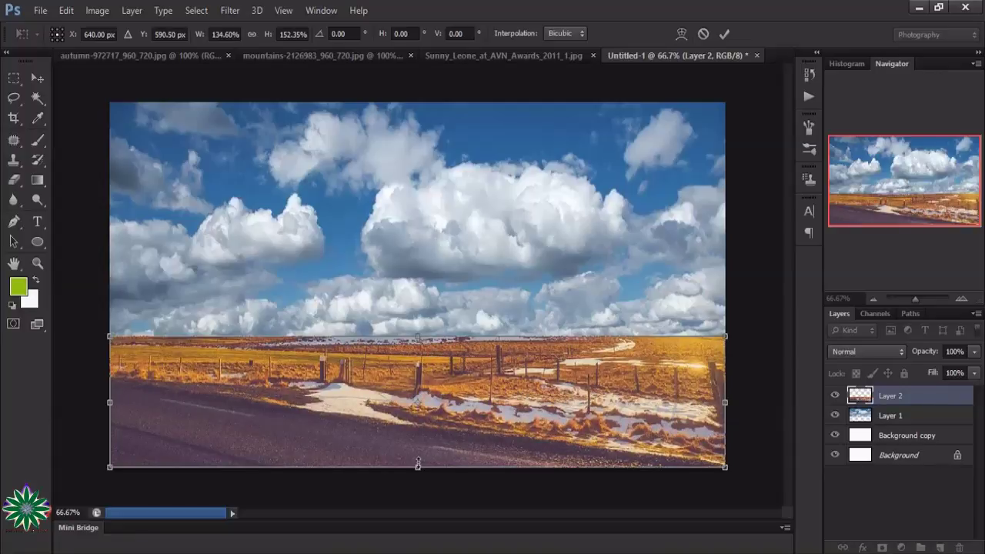
pyautogui.click(721, 38)
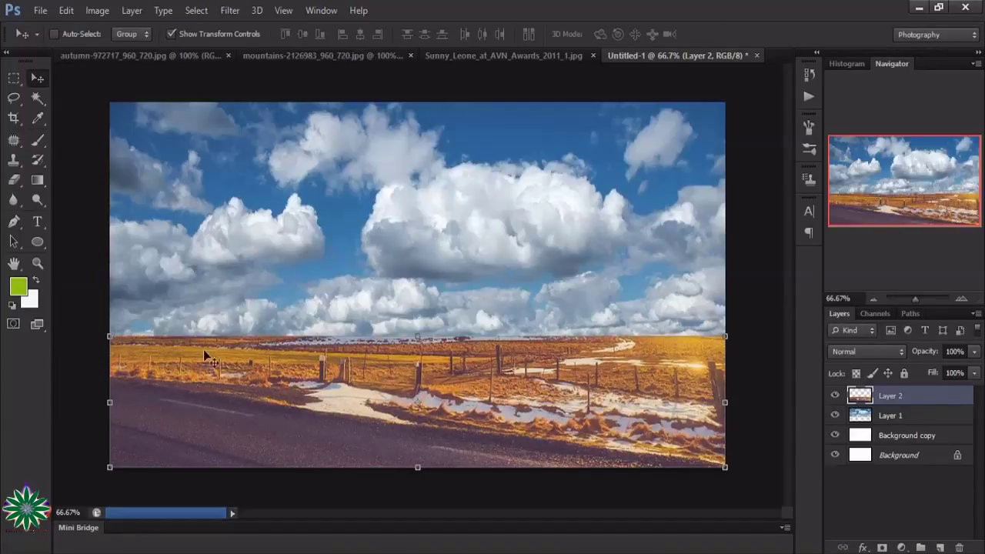
# - Add a layer mask to Layer 2 and set the brush to 9% opacity
pyautogui.click(881, 548)
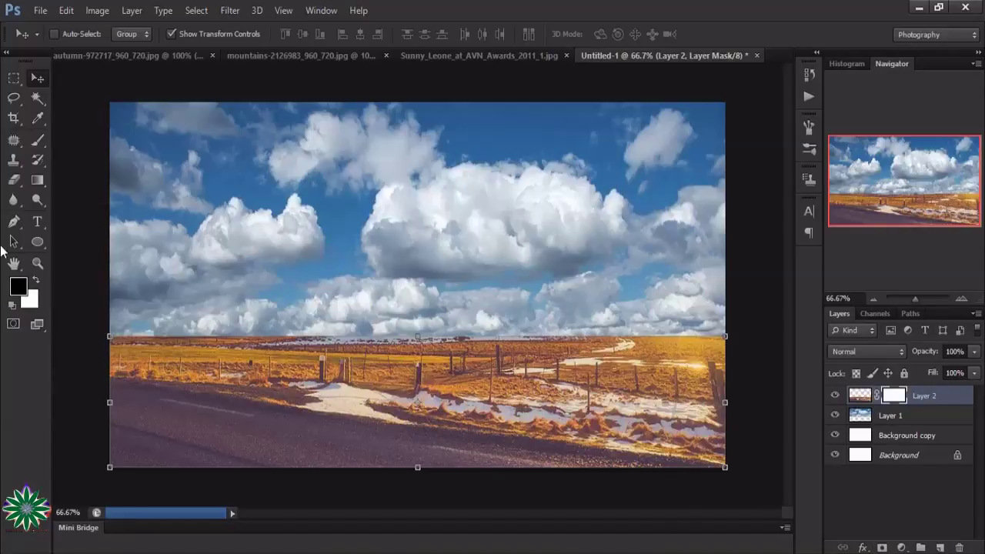
pyautogui.click(39, 142)
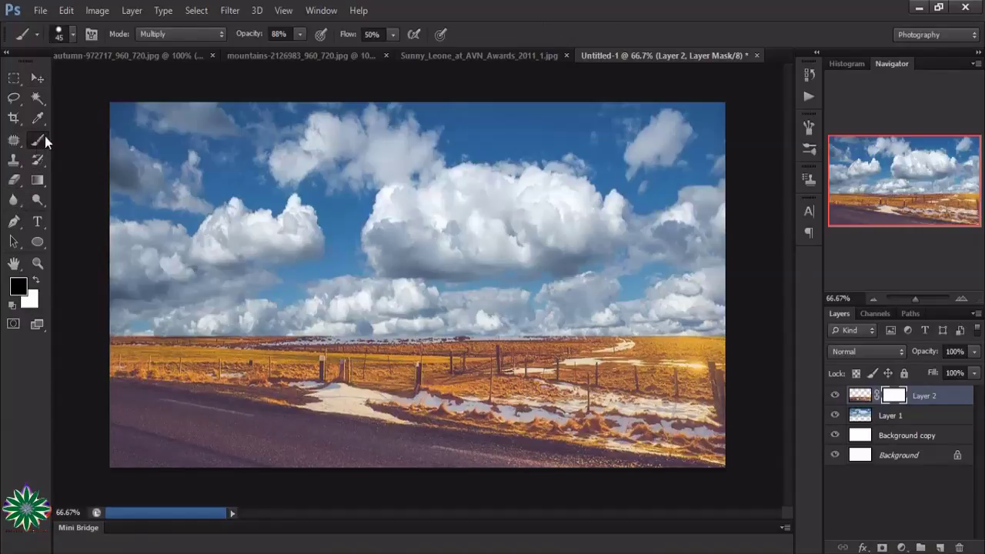
pyautogui.click(300, 34)
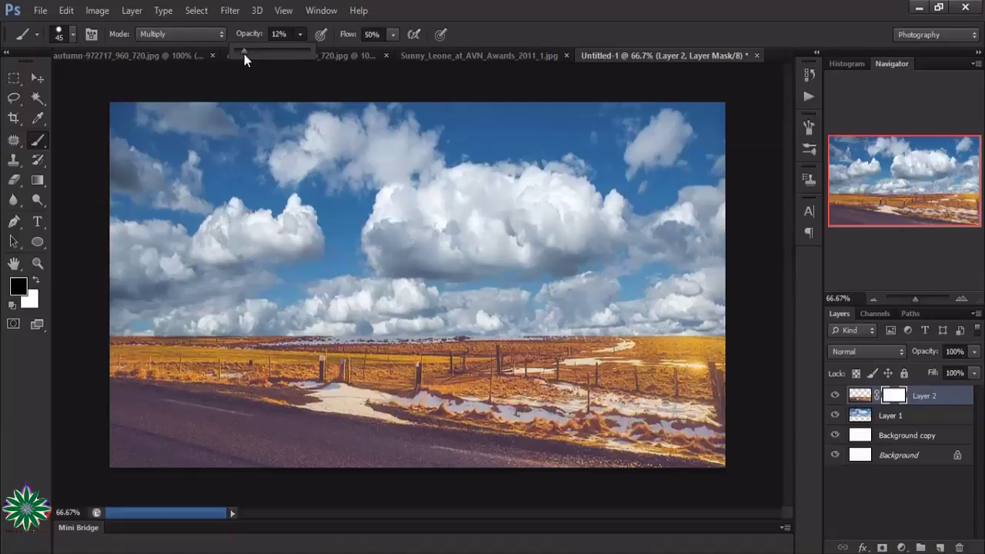
pyautogui.click(119, 335)
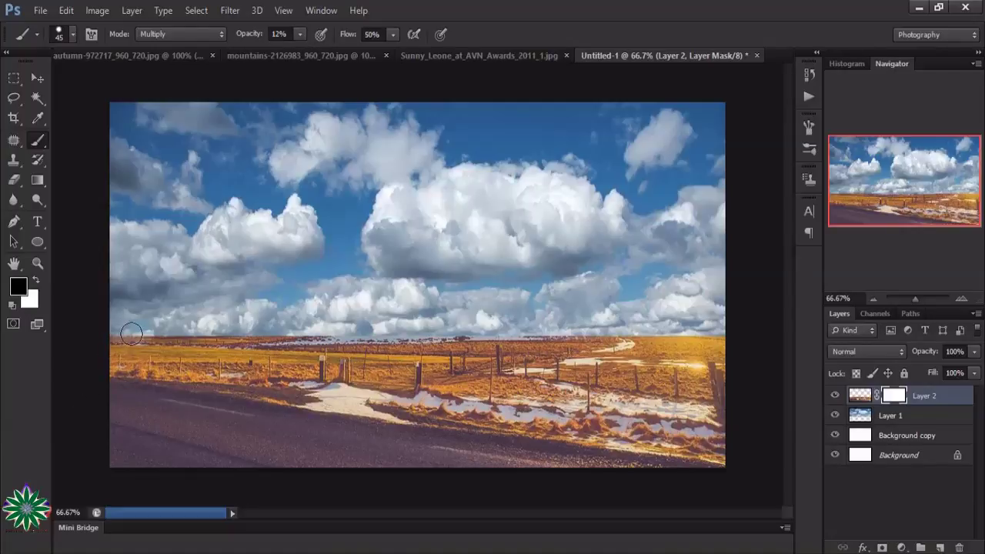
pyautogui.click(300, 35)
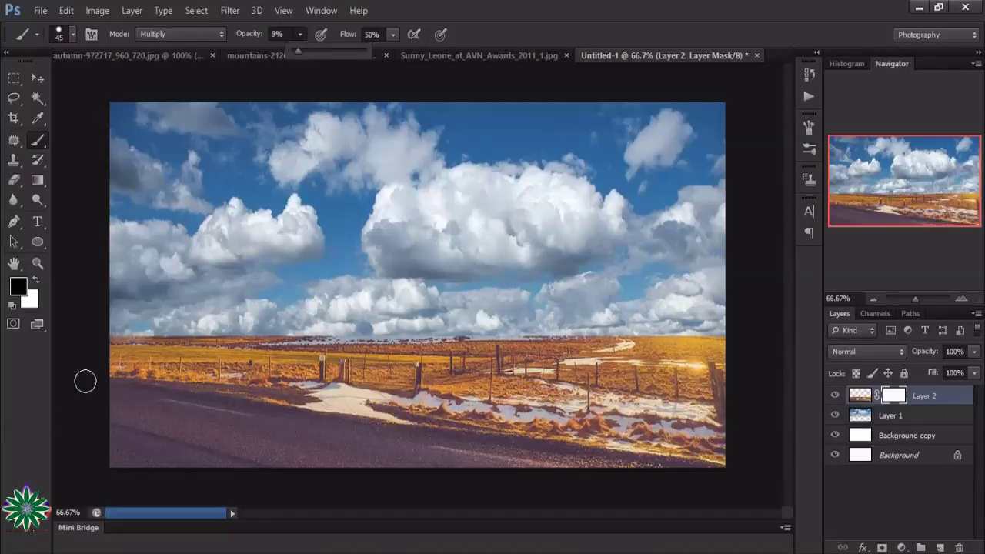
pyautogui.click(115, 339)
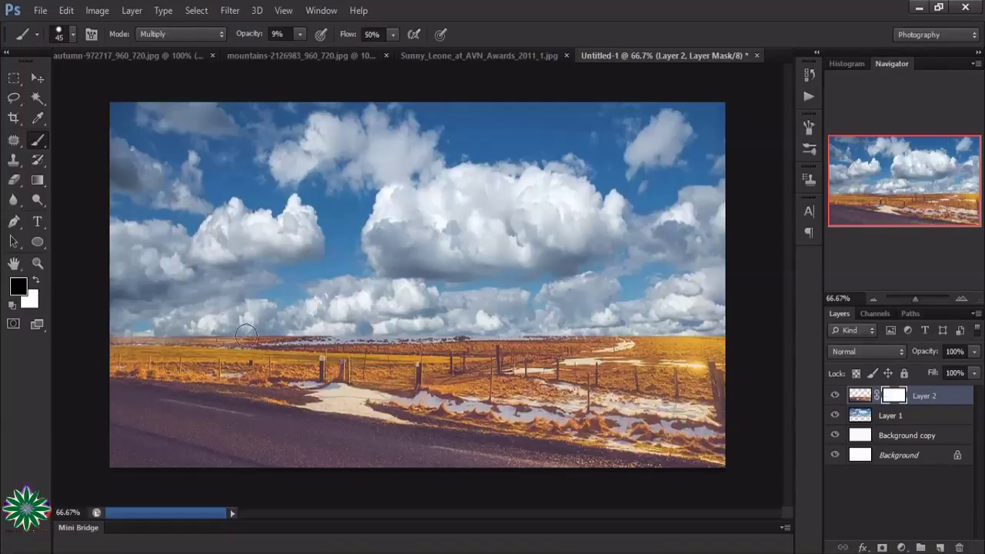
# - Paint along the horizon on Layer 2's mask to blend the fields into the sky
pyautogui.moveTo(246, 334); pyautogui.dragTo(659, 334)
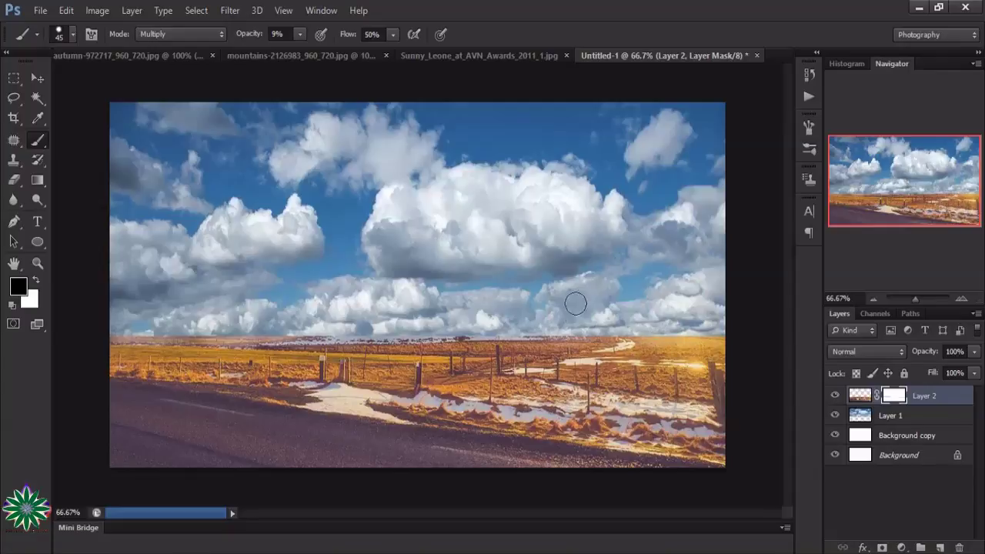
pyautogui.moveTo(576, 303)
pyautogui.mouseDown()
pyautogui.moveTo(704, 330)
pyautogui.moveTo(149, 330)
pyautogui.moveTo(698, 331)
pyautogui.mouseUp()
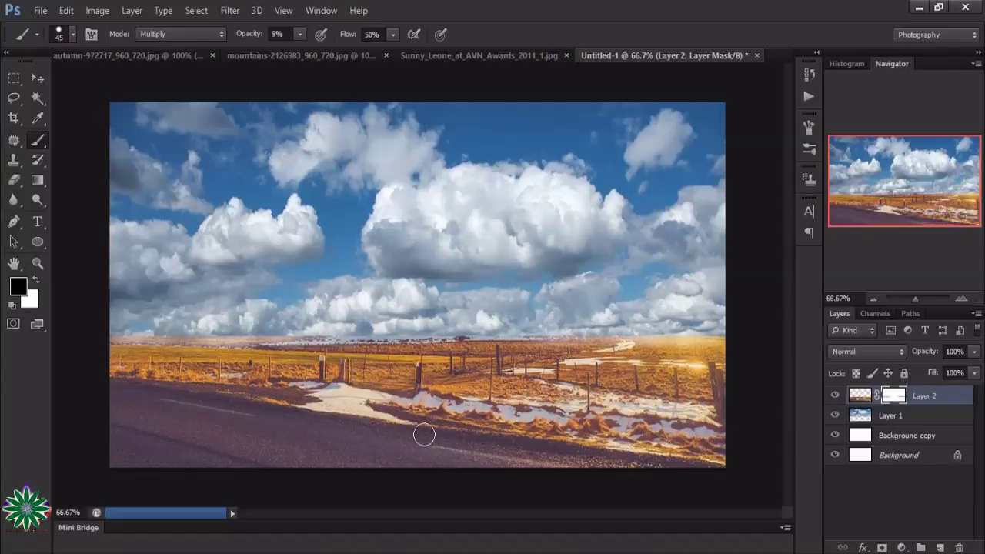
pyautogui.click(923, 419)
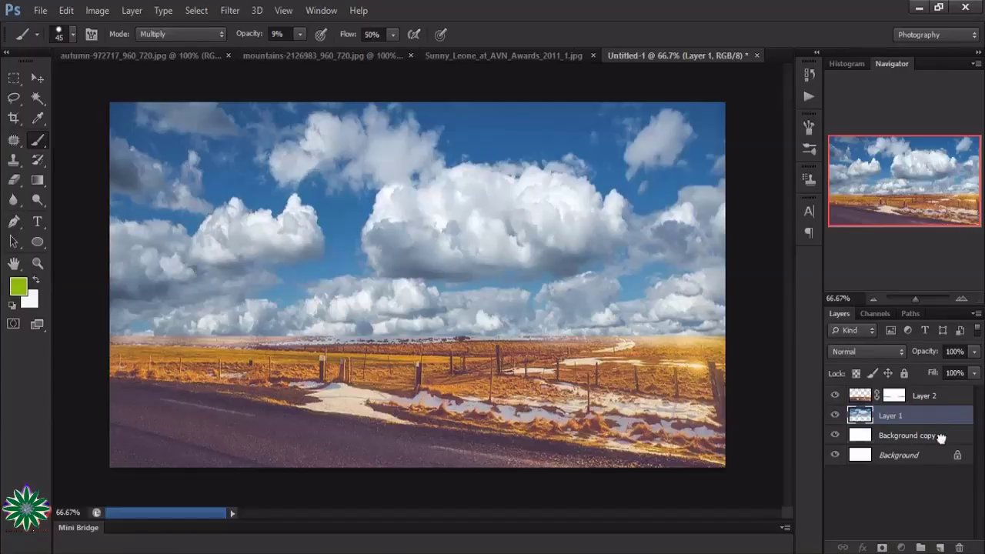
# - Duplicate Layer 1 and give the copy a 3.7-pixel Gaussian Blur
pyautogui.moveTo(941, 437); pyautogui.dragTo(940, 548)
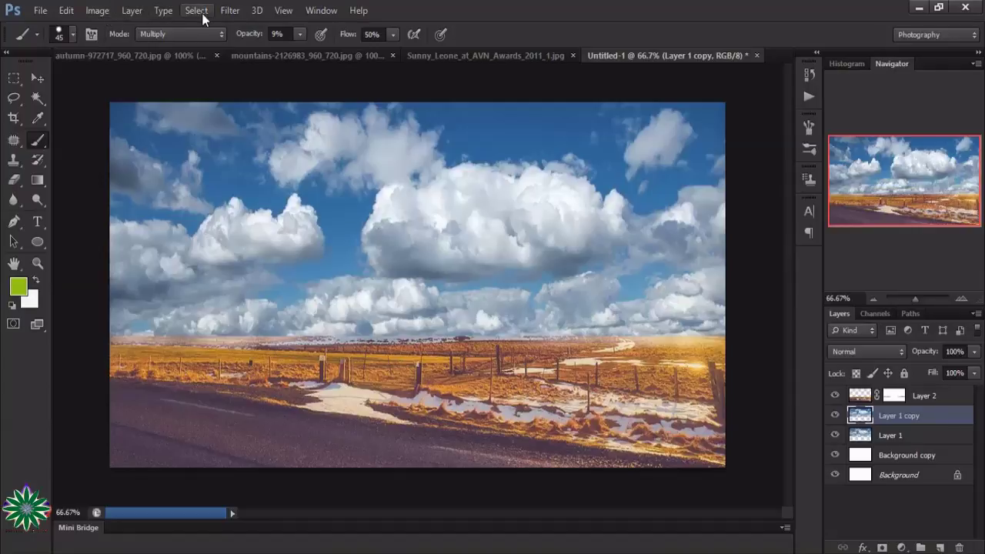
pyautogui.click(227, 10)
pyautogui.moveTo(281, 107)
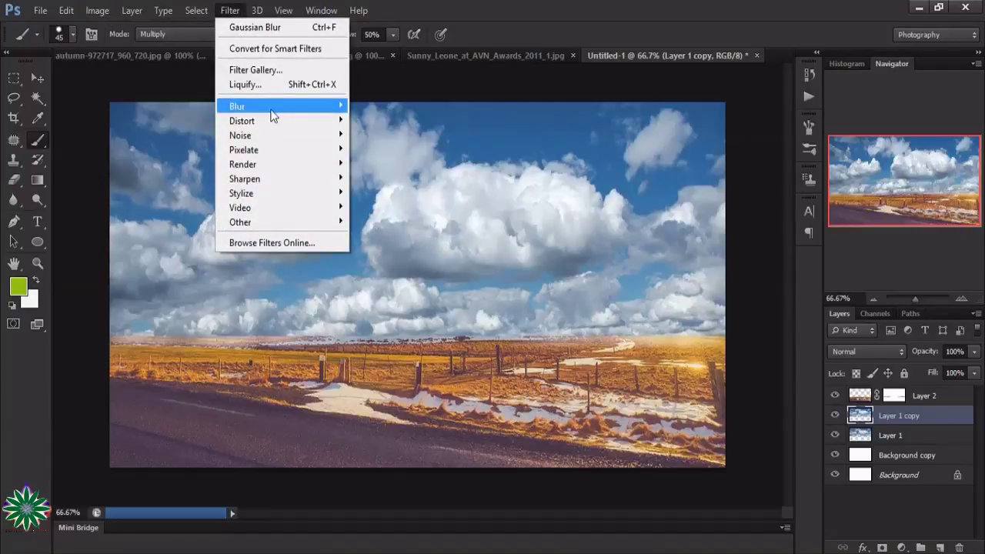
pyautogui.click(392, 200)
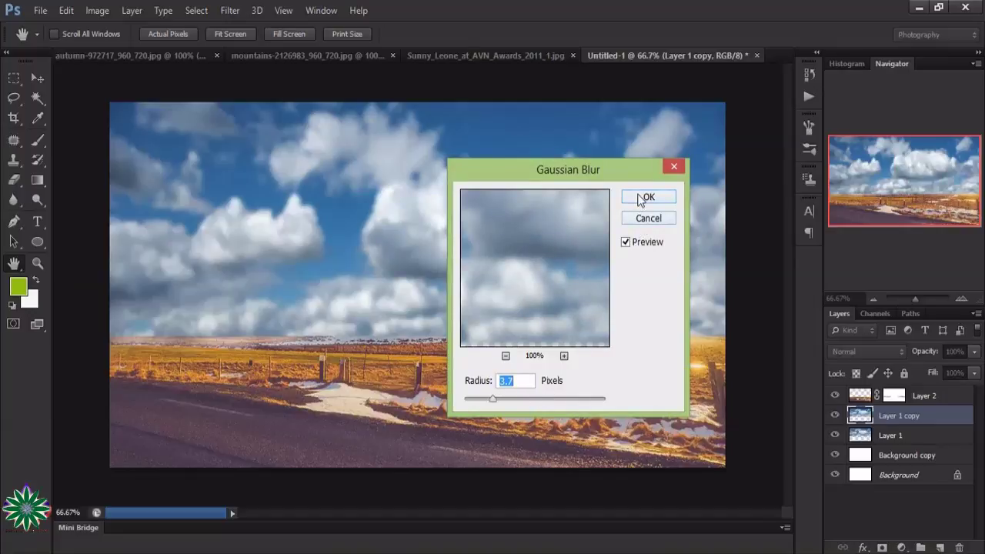
pyautogui.click(645, 198)
pyautogui.press('b')
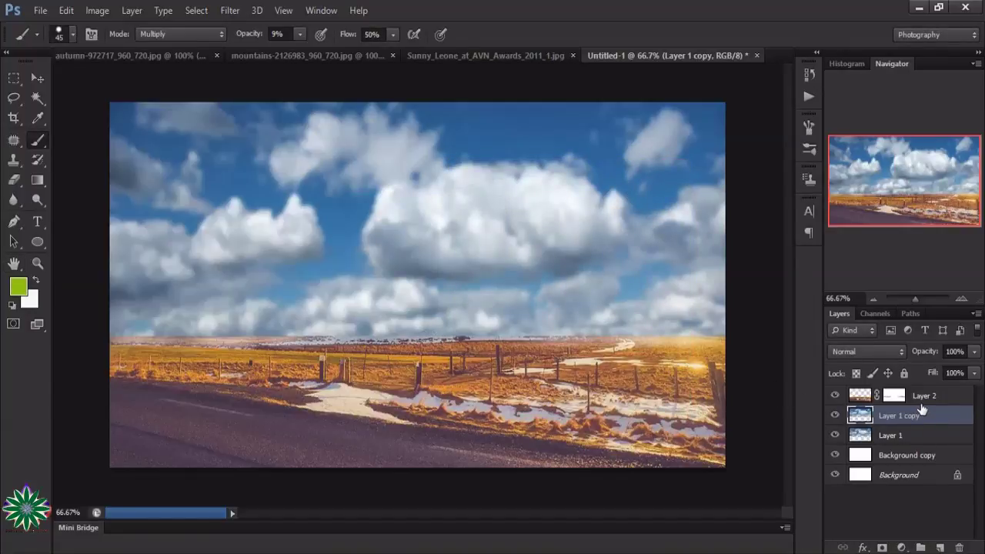
# - Reselect Layer 1 copy and bring up the adjustment layer list
pyautogui.click(922, 398)
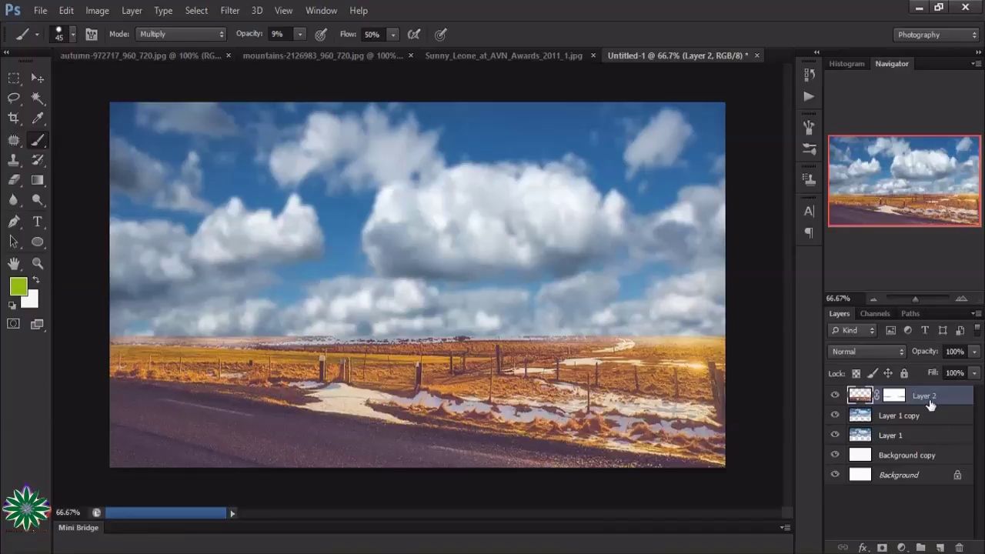
pyautogui.click(920, 422)
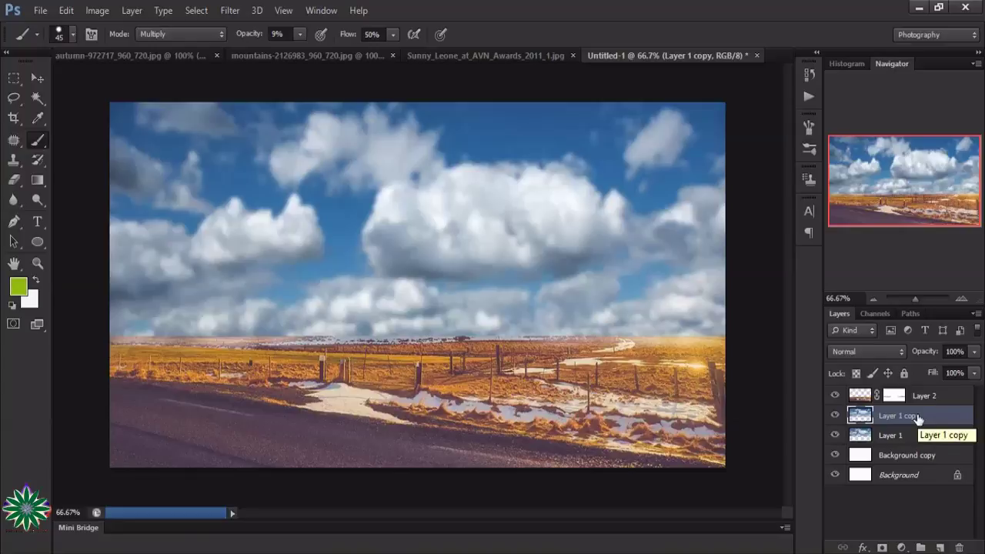
pyautogui.click(902, 547)
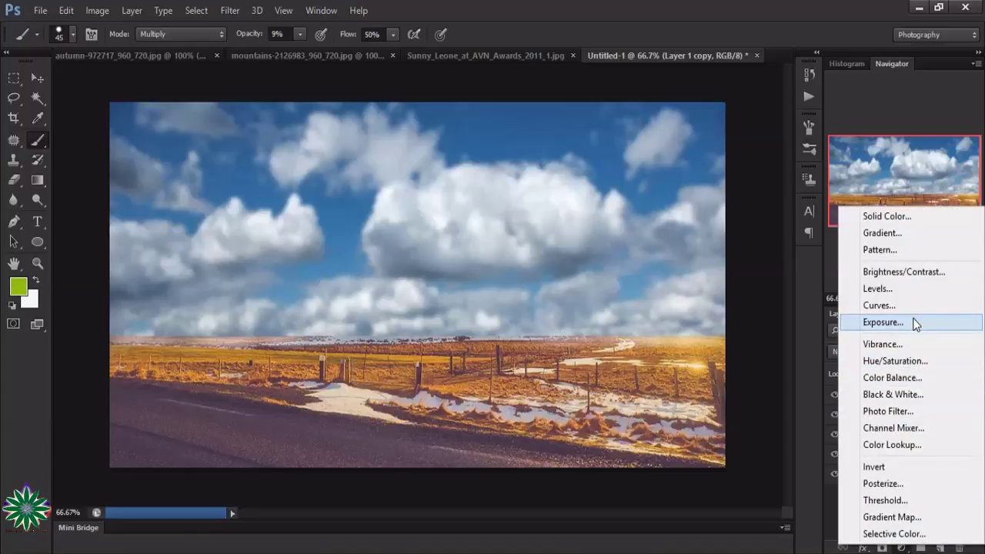
# - Add a Vibrance layer clipped to Layer 1 copy with Vibrance +84 and Saturation +37
pyautogui.click(914, 343)
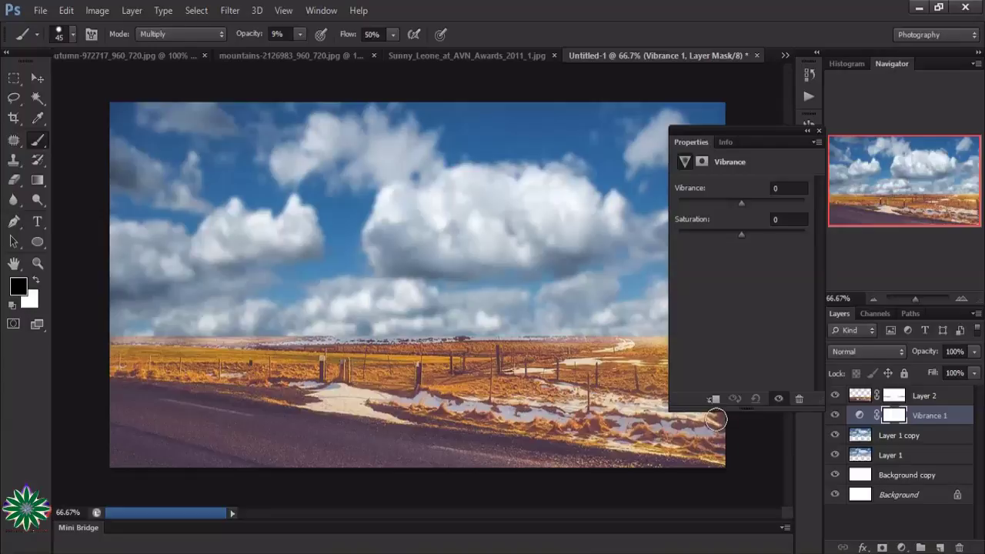
pyautogui.click(714, 400)
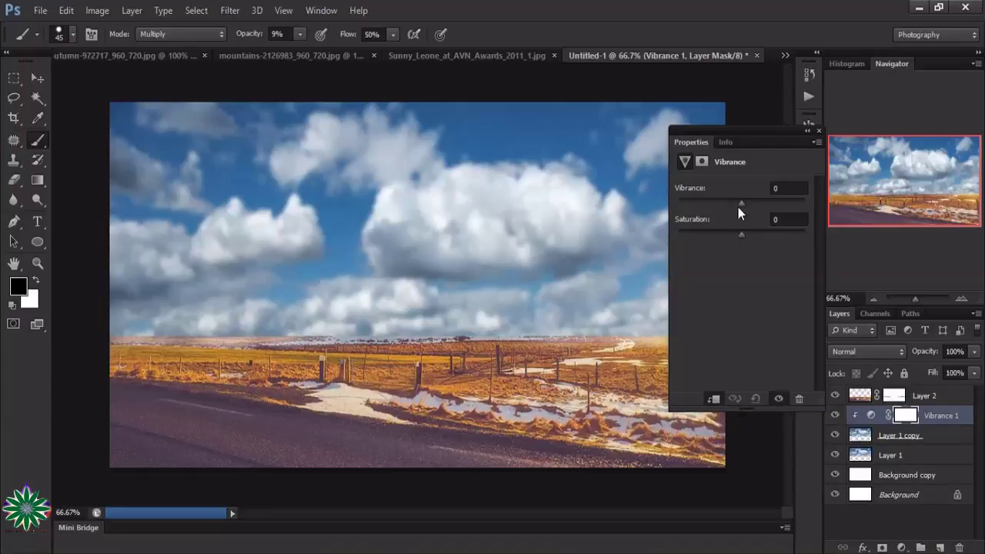
pyautogui.moveTo(741, 204)
pyautogui.mouseDown()
pyautogui.moveTo(805, 203)
pyautogui.moveTo(794, 225)
pyautogui.moveTo(727, 234)
pyautogui.mouseUp()
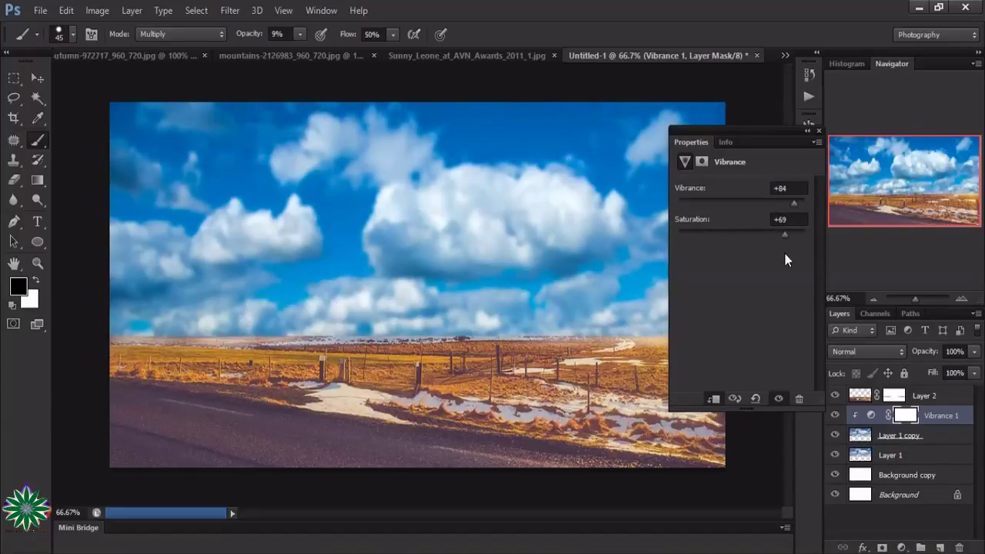
pyautogui.moveTo(780, 254); pyautogui.dragTo(772, 247)
pyautogui.click(818, 131)
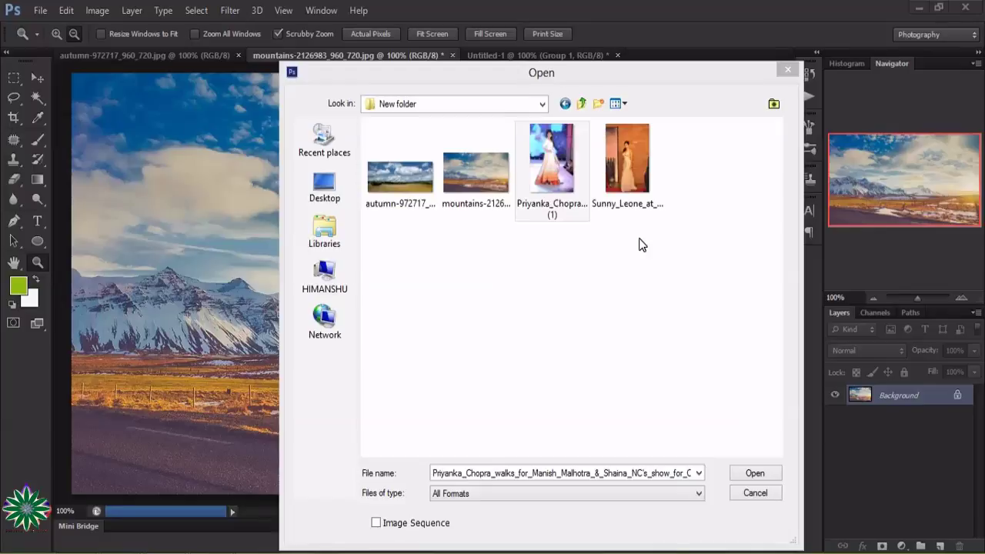
# - Open the runway photo of the woman in the white gown and zoom in on her
pyautogui.doubleClick(549, 180)
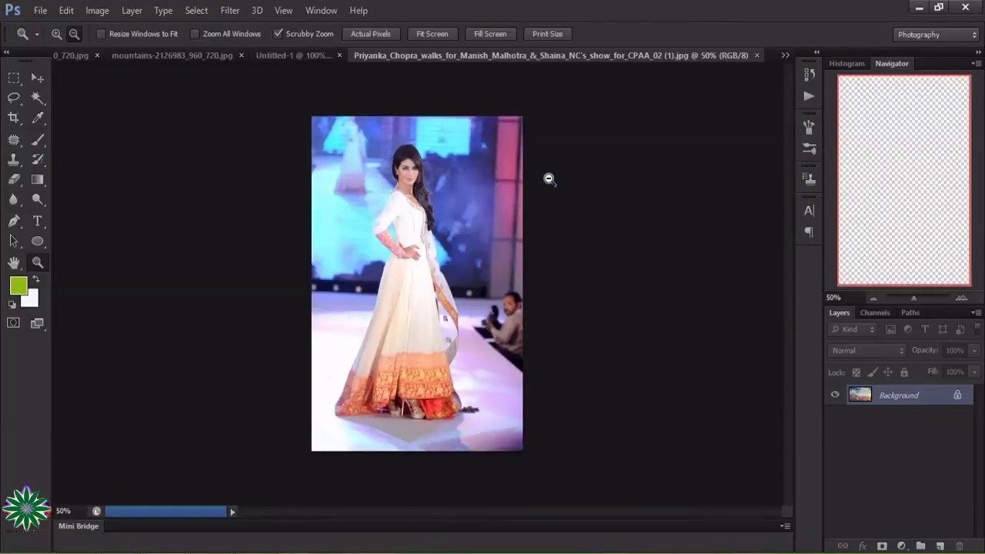
pyautogui.click(548, 179)
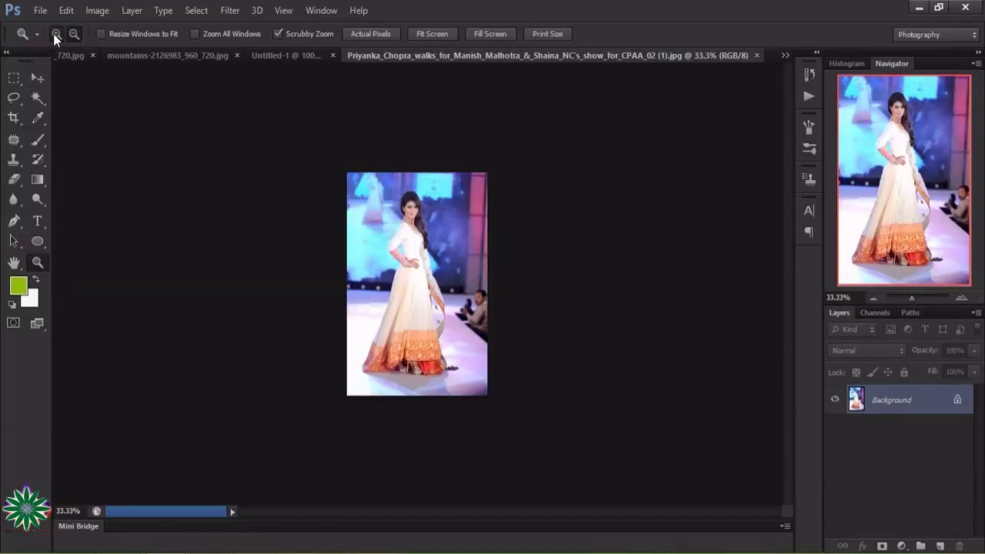
pyautogui.click(442, 255)
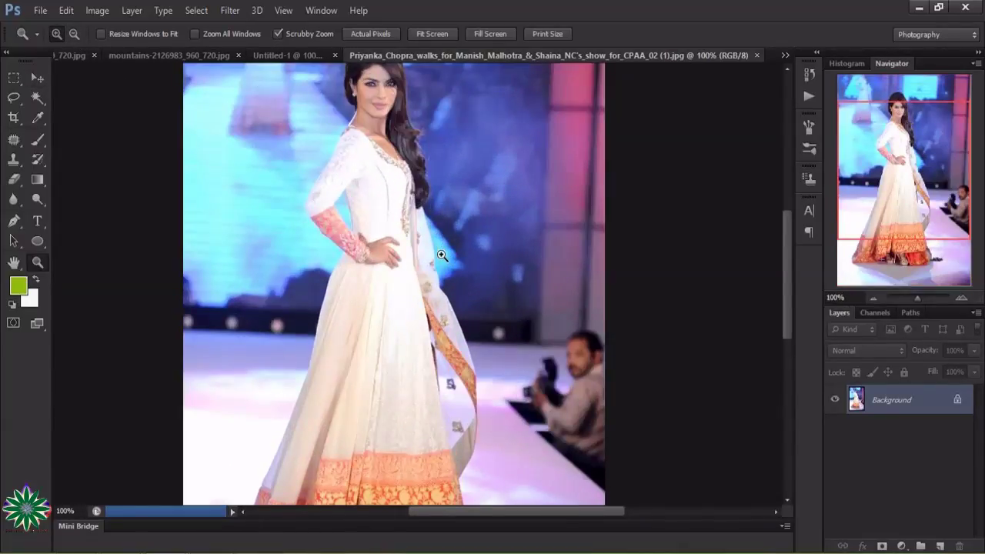
pyautogui.click(440, 256)
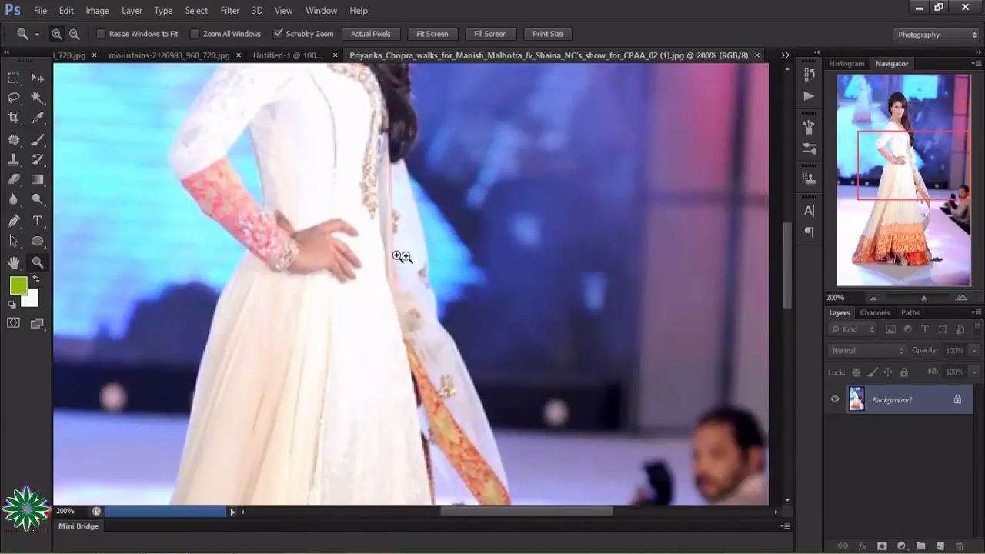
# - Magnify the woman's face to 300% and pan around it
pyautogui.scroll(3, 396, 256)
pyautogui.scroll(3, 397, 256)
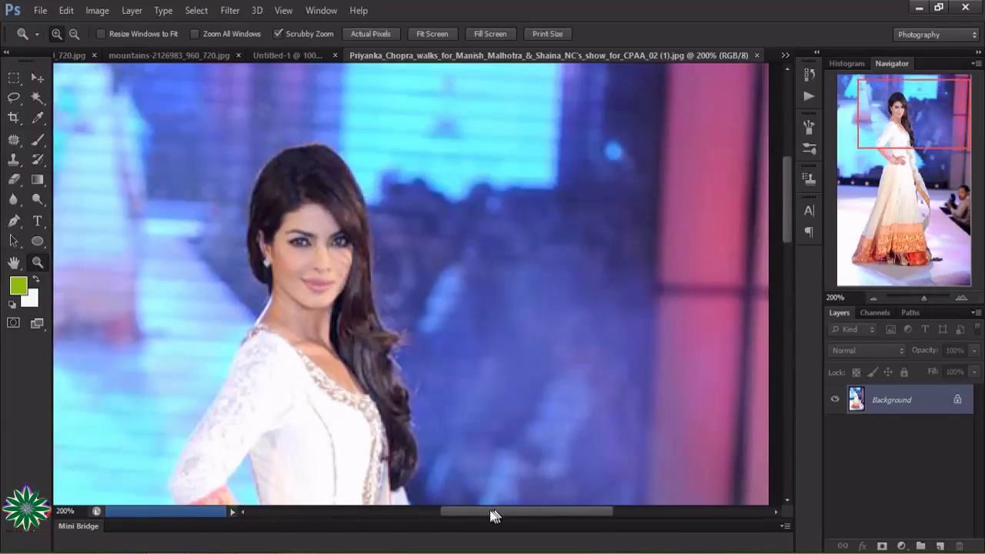
pyautogui.moveTo(495, 514); pyautogui.dragTo(474, 514)
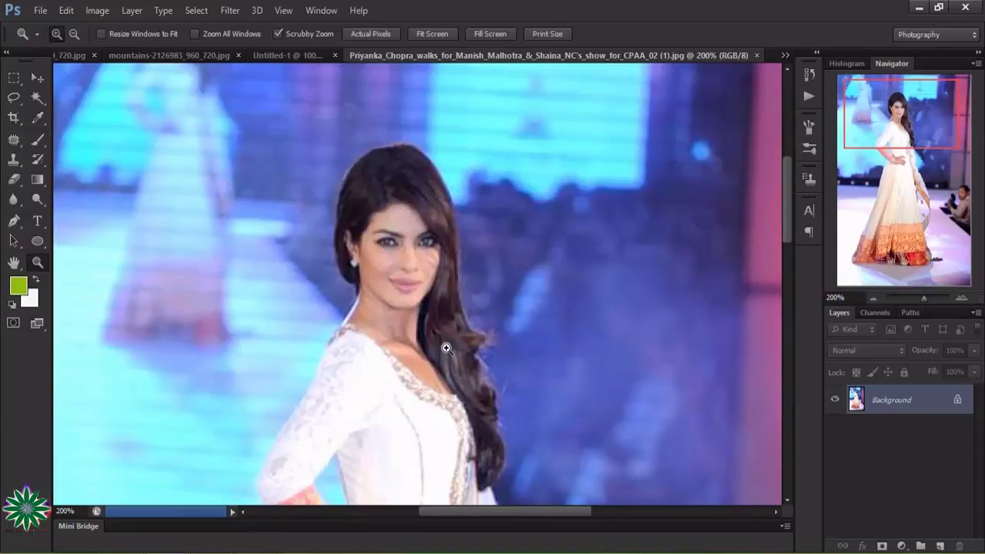
pyautogui.click(445, 348)
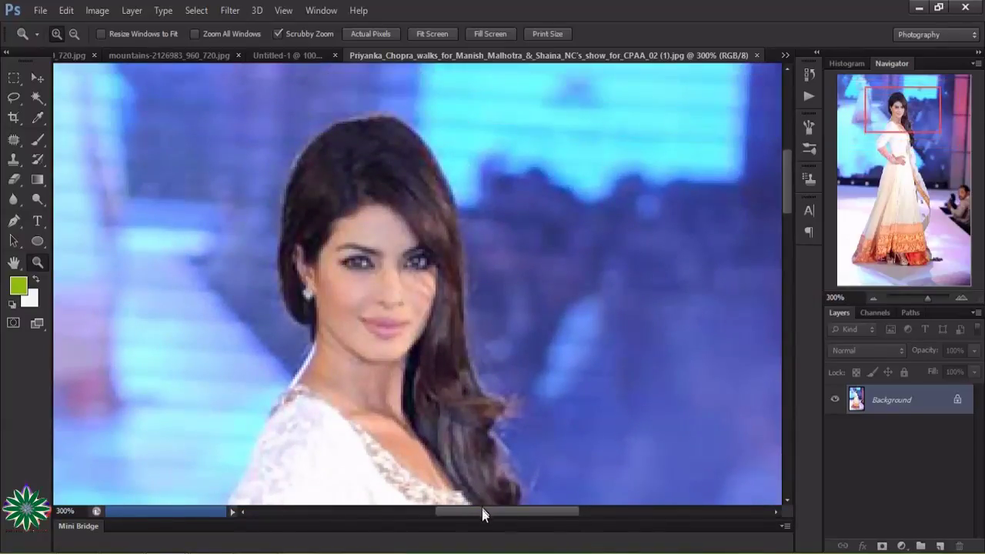
pyautogui.moveTo(482, 515); pyautogui.dragTo(440, 514)
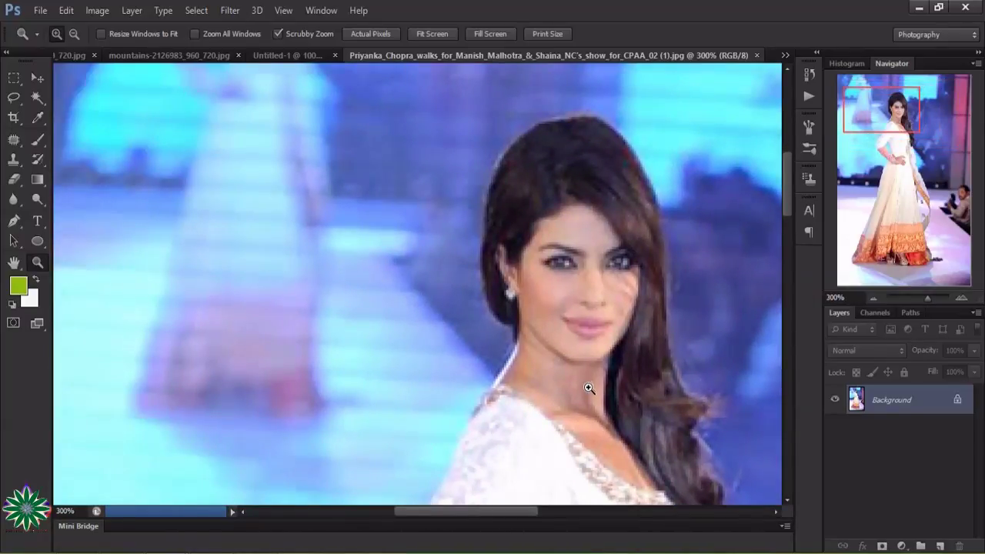
pyautogui.scroll(-2, 589, 389)
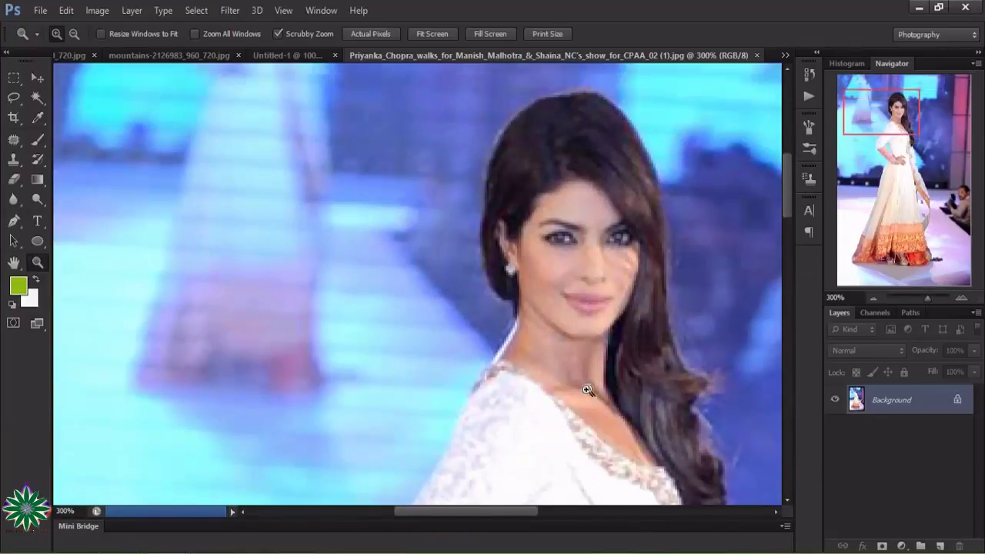
pyautogui.scroll(1, 586, 390)
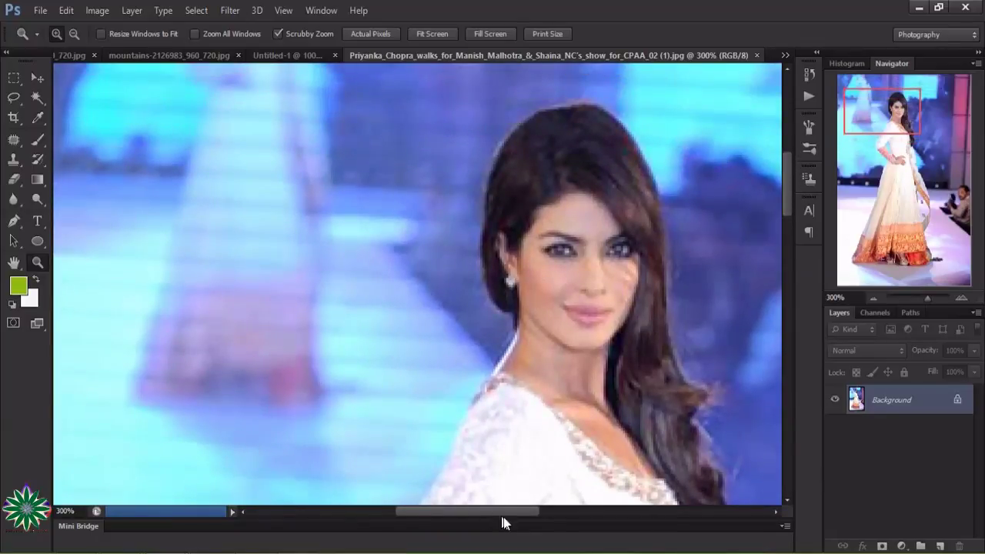
pyautogui.moveTo(490, 514); pyautogui.dragTo(539, 514)
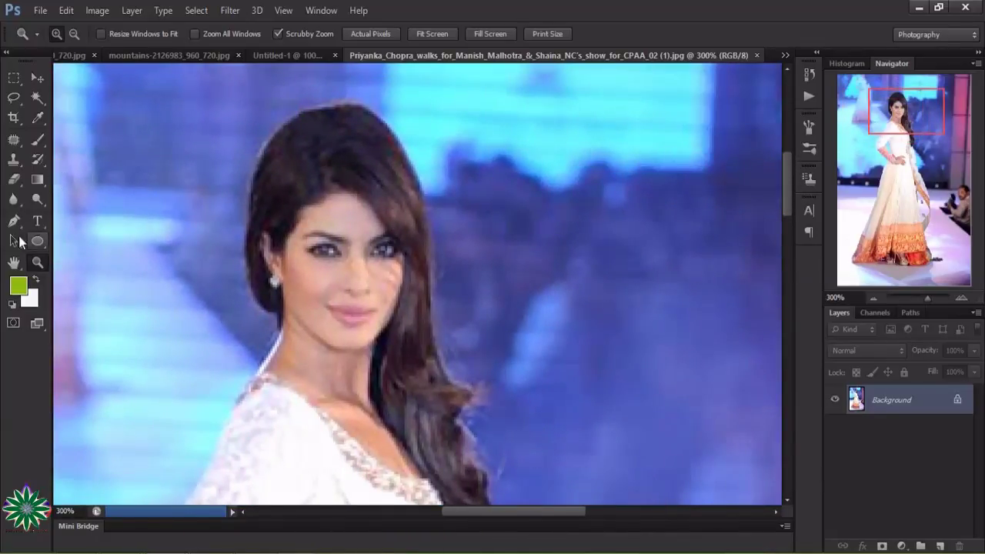
# - Start a pen path at the woman's hair and trace down the left hair edge and shoulder
pyautogui.click(13, 221)
pyautogui.click(253, 168)
pyautogui.click(251, 198)
pyautogui.click(247, 245)
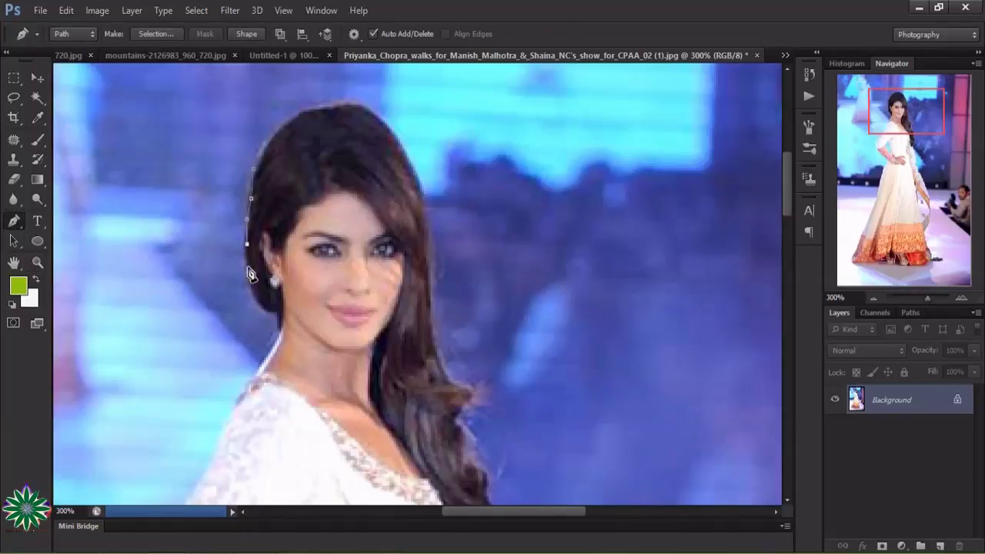
pyautogui.click(251, 287)
pyautogui.click(279, 317)
pyautogui.click(244, 397)
pyautogui.scroll(-1, 244, 397)
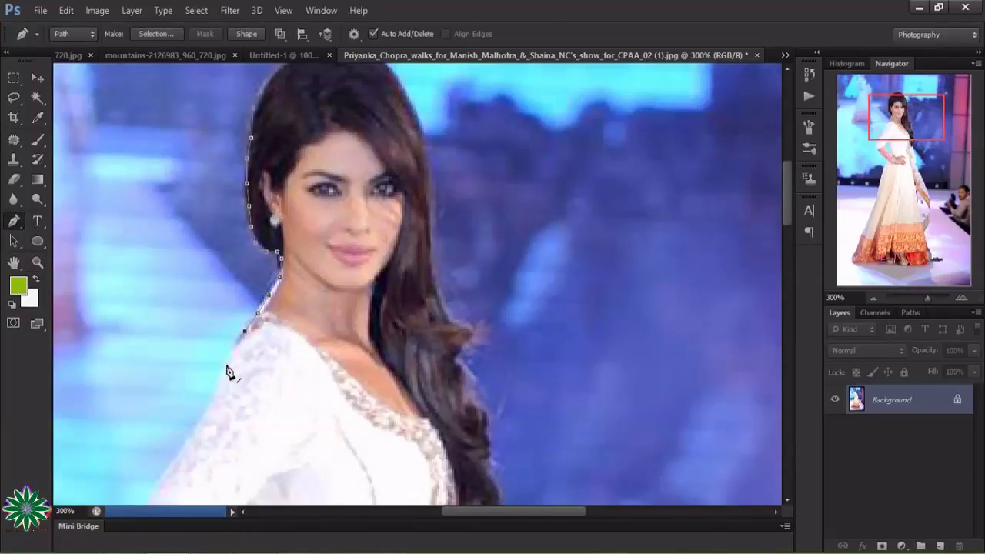
pyautogui.click(214, 396)
pyautogui.click(195, 428)
pyautogui.scroll(-2, 196, 429)
# - Trace down the upper arm, then undo the misplaced anchors below the elbow
pyautogui.click(152, 364)
pyautogui.click(125, 412)
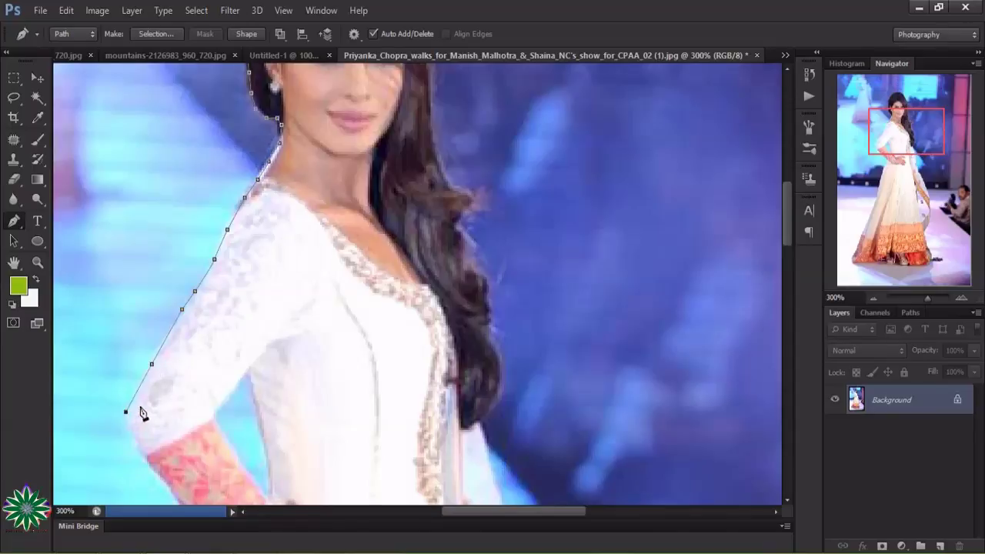
pyautogui.scroll(-2, 127, 411)
pyautogui.click(142, 293)
pyautogui.click(155, 318)
pyautogui.click(177, 340)
pyautogui.click(193, 353)
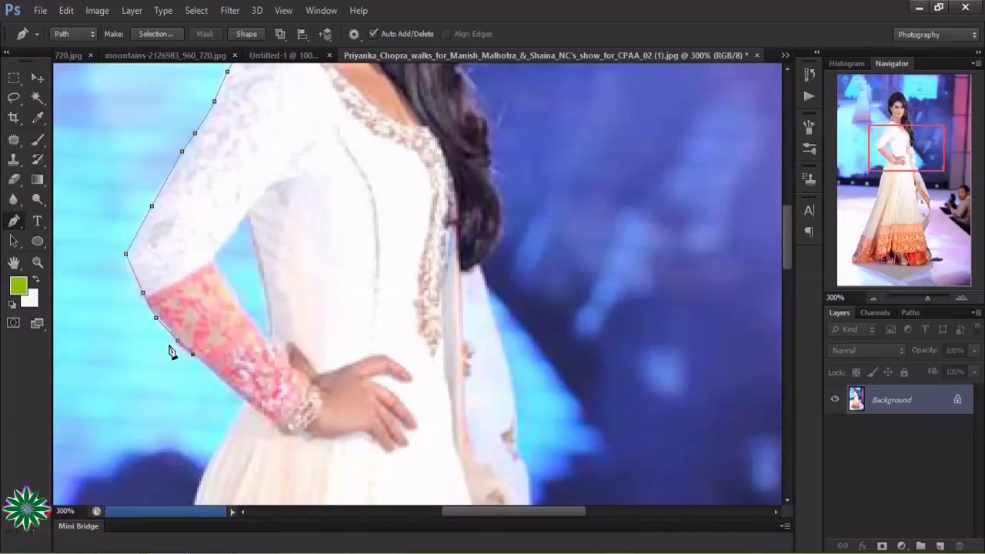
pyautogui.hotkey('ctrl', 'alt', 'z')
pyautogui.hotkey('ctrl', 'alt', 'z')
pyautogui.hotkey('ctrl', 'alt', 'z')
# - Re-trace the sleeve edge from below the shoulder down toward the wrist
pyautogui.click(130, 245)
pyautogui.click(136, 278)
pyautogui.click(149, 306)
pyautogui.click(166, 324)
pyautogui.click(198, 353)
pyautogui.click(243, 394)
pyautogui.scroll(-2, 237, 275)
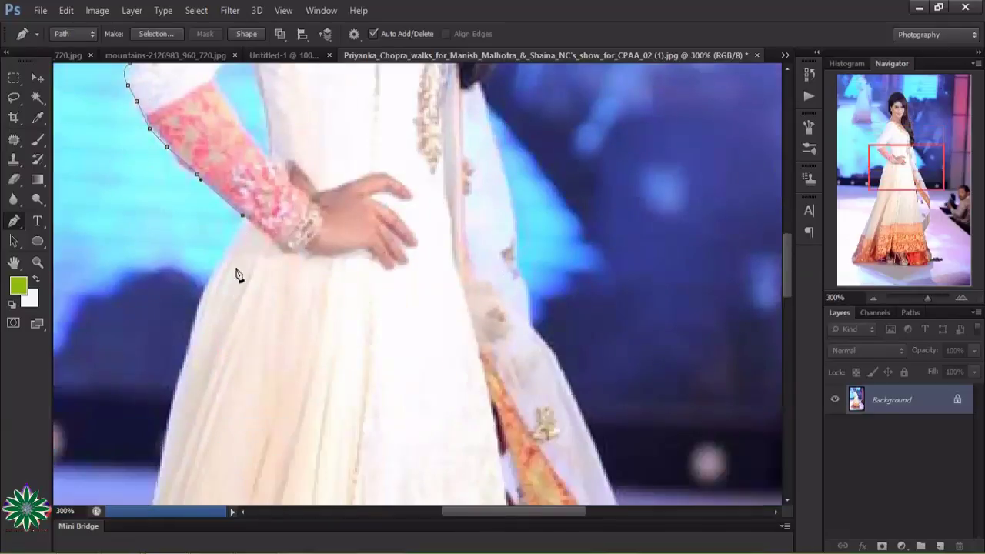
# - Trace the path down the skirt's left edge
pyautogui.click(204, 301)
pyautogui.scroll(-1, 205, 301)
pyautogui.click(189, 268)
pyautogui.click(166, 330)
pyautogui.scroll(-2, 174, 347)
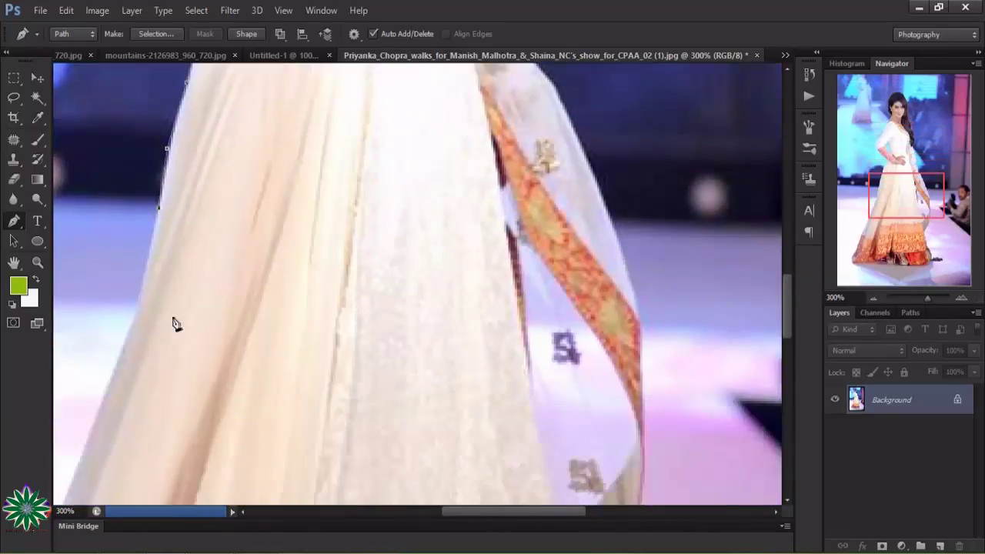
pyautogui.scroll(-1, 105, 280)
pyautogui.scroll(-1, 154, 385)
pyautogui.moveTo(490, 511); pyautogui.dragTo(423, 511)
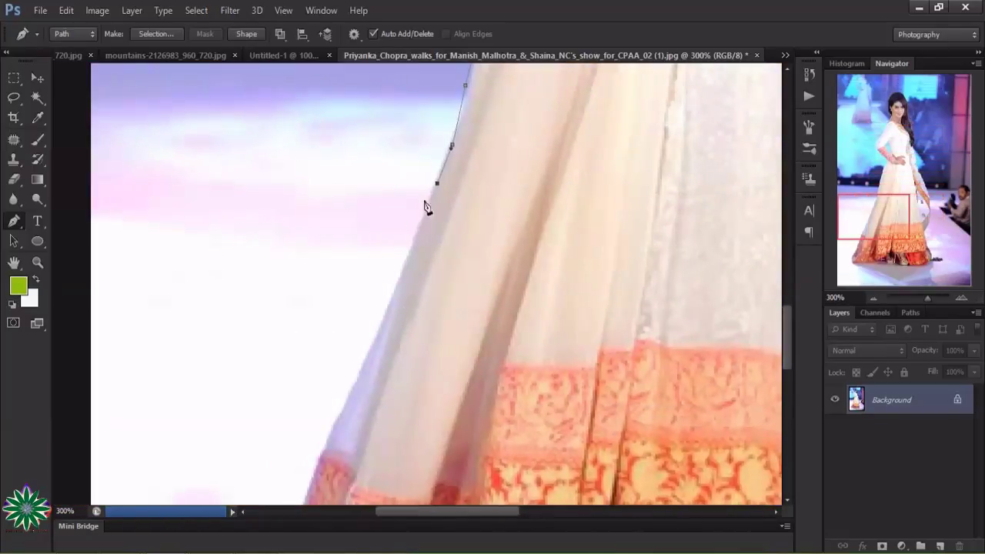
pyautogui.click(412, 206)
pyautogui.scroll(-1, 388, 249)
pyautogui.click(386, 244)
pyautogui.click(323, 378)
pyautogui.scroll(-1, 308, 393)
pyautogui.click(279, 422)
pyautogui.scroll(-1, 279, 423)
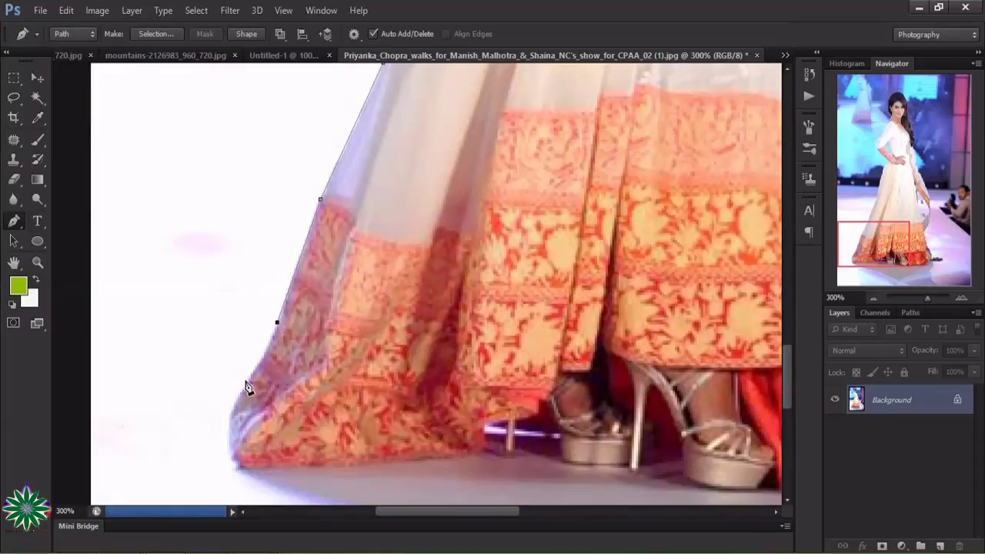
# - Trace along the skirt's bottom hem from the lower left corner toward the feet
pyautogui.click(244, 382)
pyautogui.click(229, 441)
pyautogui.click(239, 463)
pyautogui.click(259, 467)
pyautogui.click(470, 454)
pyautogui.click(501, 452)
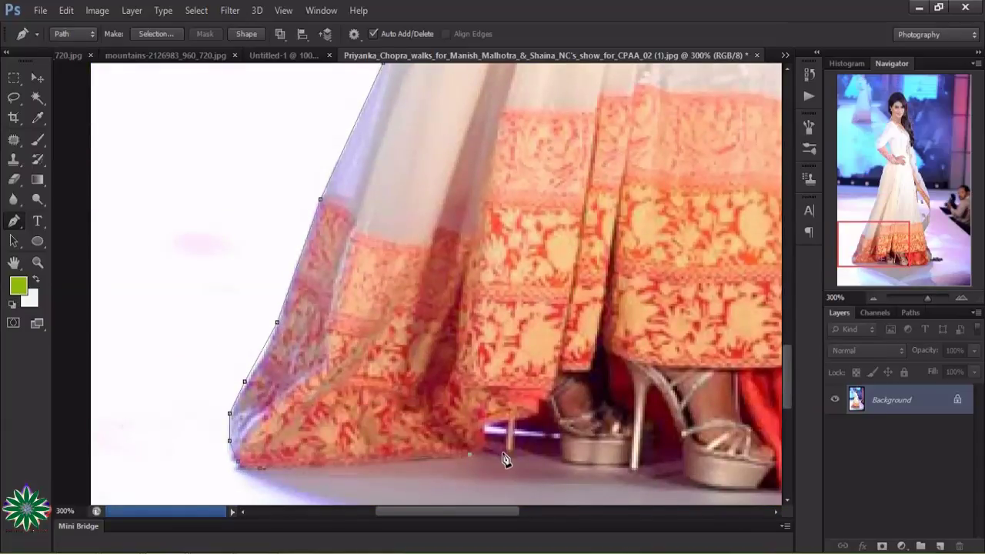
pyautogui.click(556, 460)
pyautogui.click(628, 466)
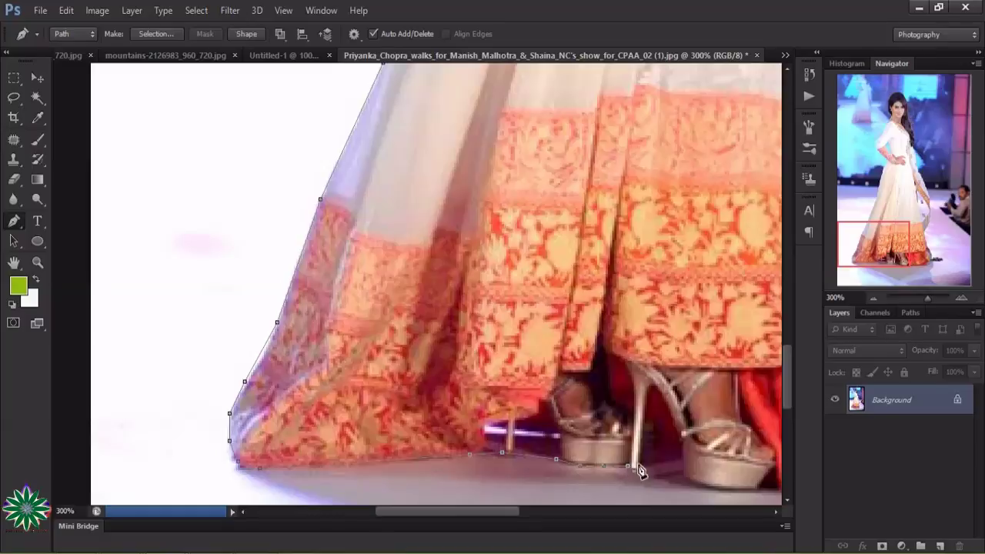
pyautogui.click(645, 464)
# - Trace under the shoes and along the hem to its right end
pyautogui.click(683, 461)
pyautogui.click(689, 481)
pyautogui.click(708, 488)
pyautogui.click(756, 490)
pyautogui.hscroll(3, 493, 512)
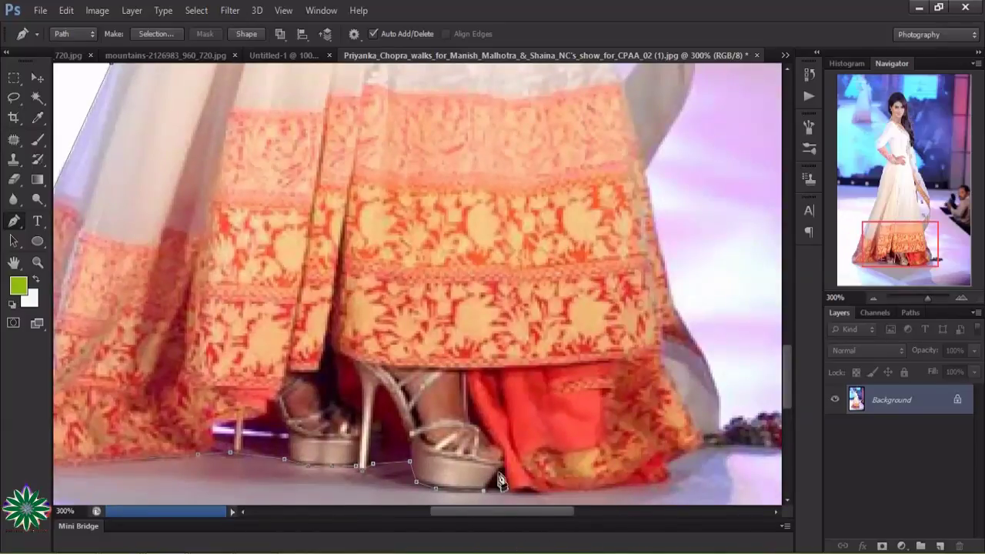
pyautogui.click(505, 476)
pyautogui.click(524, 491)
pyautogui.click(583, 490)
pyautogui.click(618, 486)
pyautogui.click(684, 453)
pyautogui.scroll(-5, 736, 458)
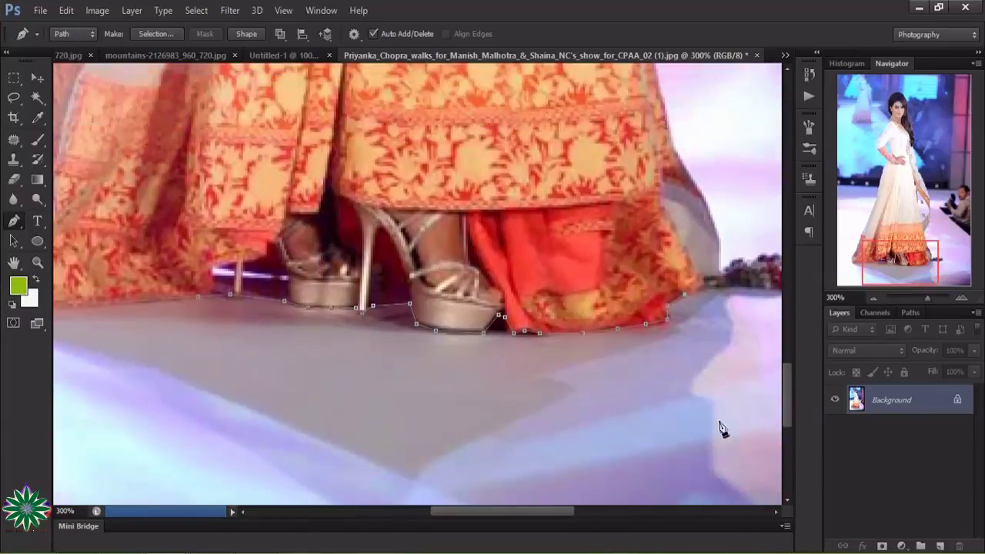
pyautogui.scroll(2, 721, 429)
# - Trace up the skirt's right edge toward the waist
pyautogui.click(700, 316)
pyautogui.click(716, 278)
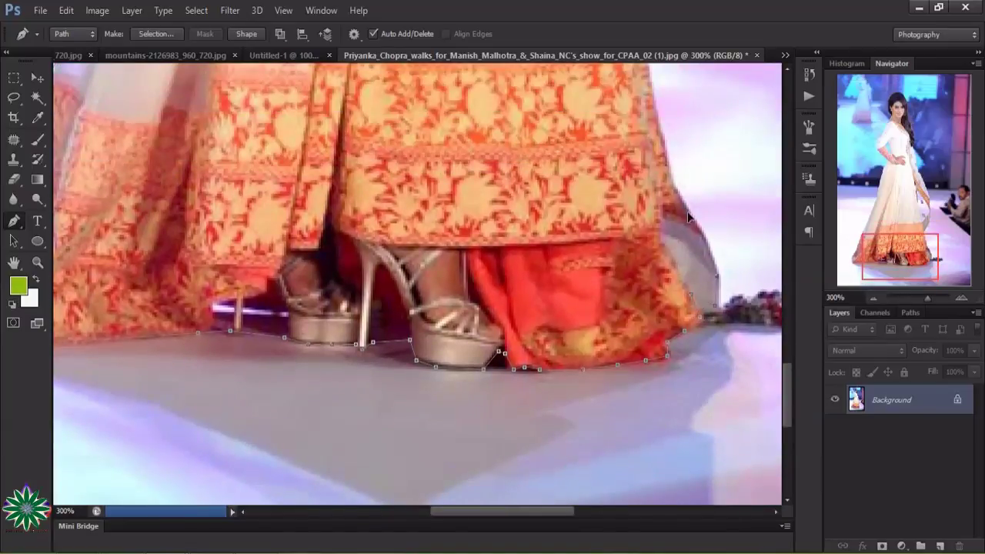
pyautogui.scroll(5, 666, 149)
pyautogui.click(664, 286)
pyautogui.click(660, 193)
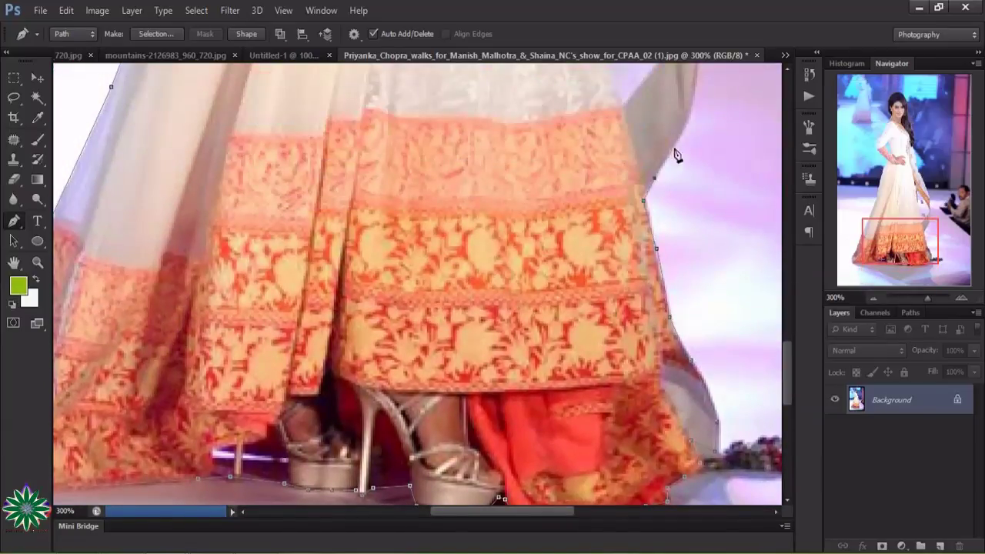
pyautogui.scroll(1, 688, 285)
pyautogui.scroll(3, 687, 285)
pyautogui.scroll(3, 688, 285)
pyautogui.click(698, 289)
pyautogui.click(698, 234)
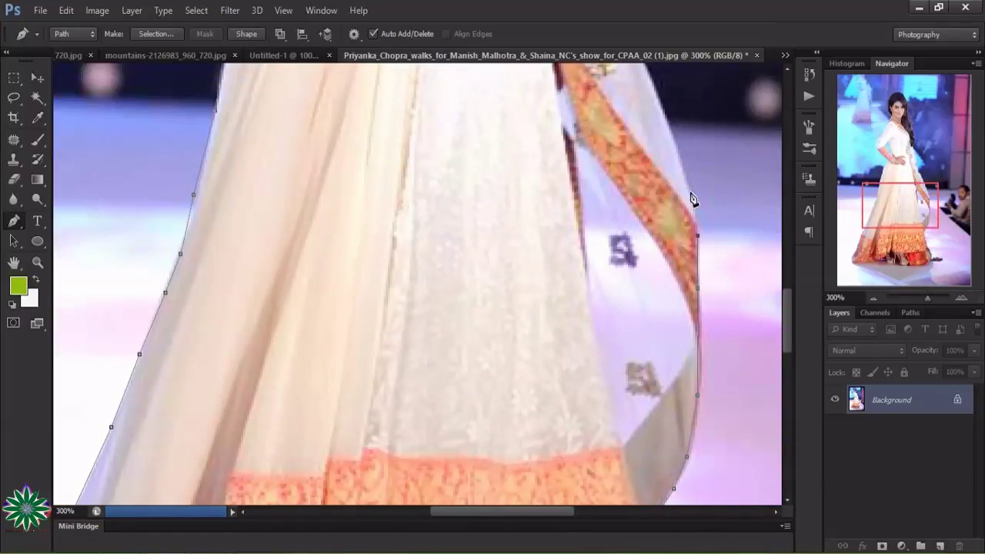
pyautogui.click(691, 192)
pyautogui.click(680, 146)
pyautogui.scroll(3, 691, 163)
pyautogui.click(652, 171)
pyautogui.click(620, 93)
pyautogui.scroll(3, 691, 149)
pyautogui.scroll(3, 691, 149)
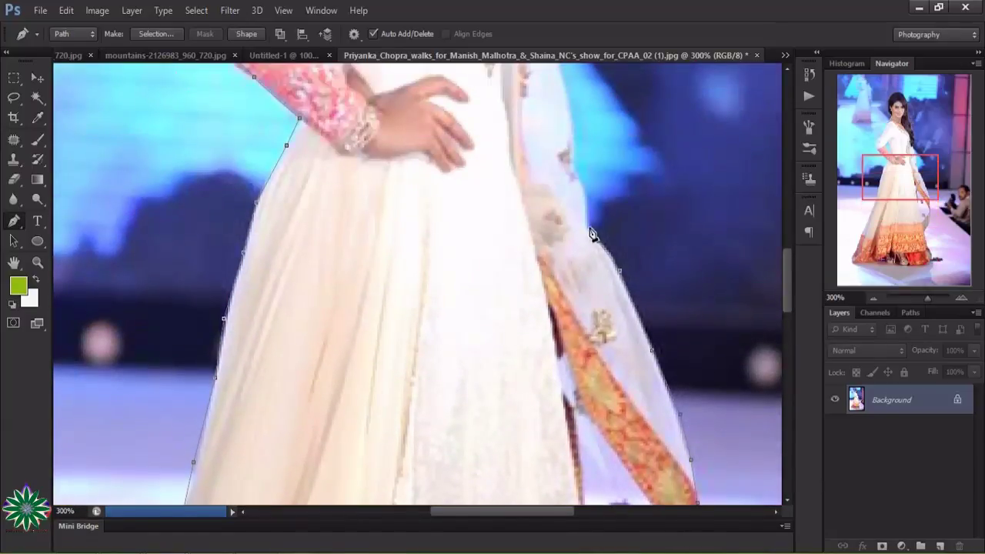
# - Trace the dress's right edge up past the waist toward the shoulder
pyautogui.click(587, 227)
pyautogui.click(587, 196)
pyautogui.click(570, 161)
pyautogui.scroll(3, 607, 154)
pyautogui.click(572, 302)
pyautogui.click(561, 244)
pyautogui.click(545, 185)
pyautogui.scroll(3, 543, 166)
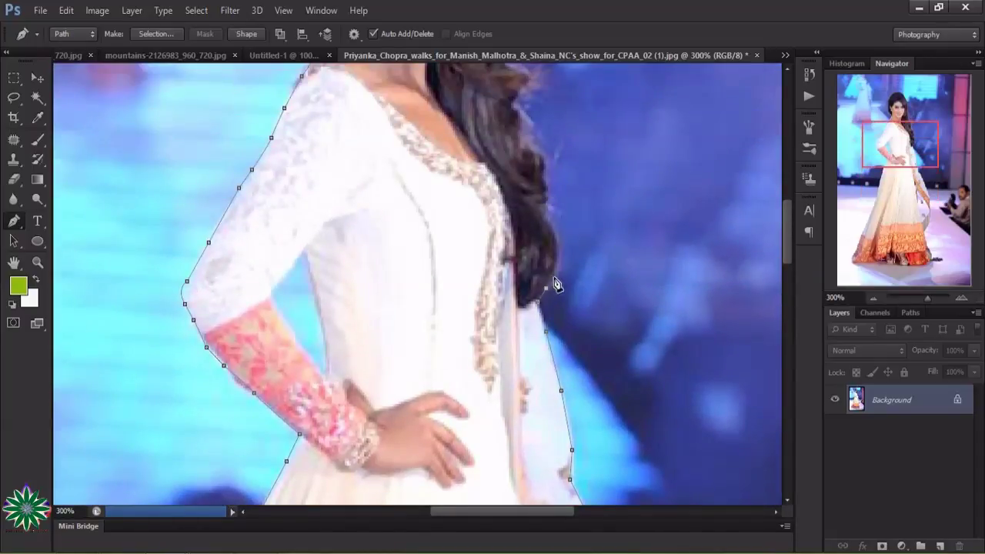
pyautogui.click(546, 288)
pyautogui.click(554, 271)
pyautogui.scroll(1, 548, 213)
# - Trace the path up the right edge of the hair
pyautogui.click(546, 262)
pyautogui.click(547, 237)
pyautogui.click(523, 220)
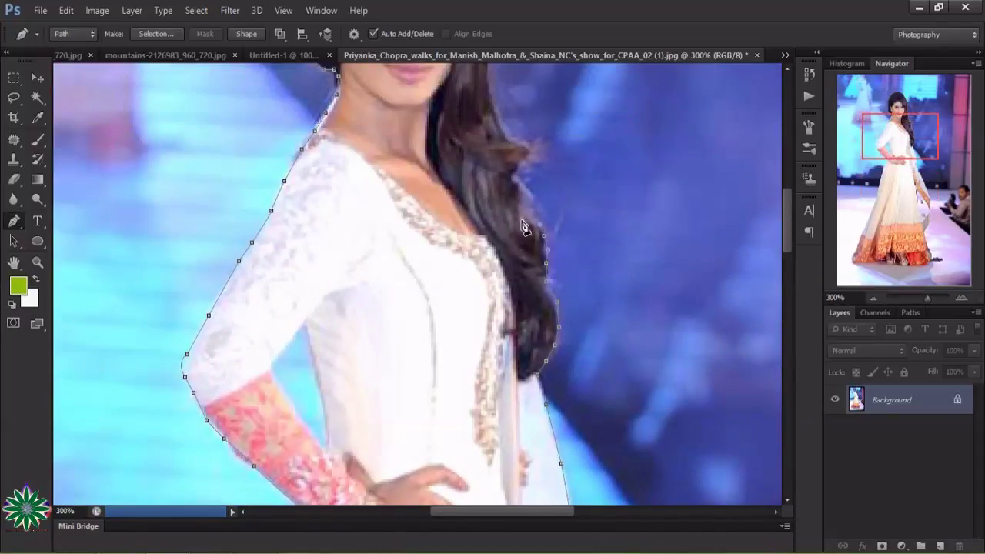
pyautogui.click(545, 196)
pyautogui.scroll(3, 545, 195)
pyautogui.click(511, 300)
pyautogui.click(525, 264)
pyautogui.click(497, 233)
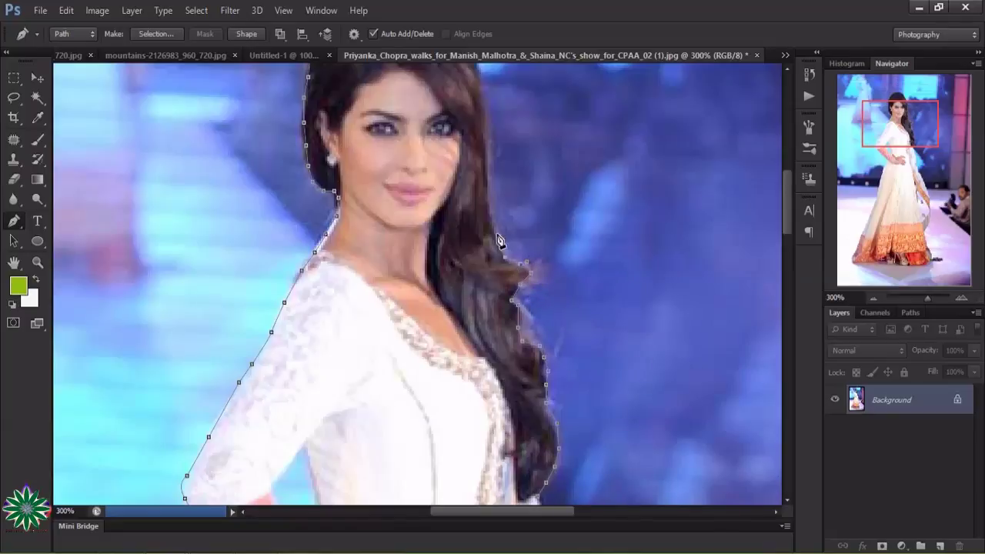
pyautogui.click(490, 213)
pyautogui.scroll(2, 508, 262)
# - Trace across the top of the head and close the outline around the figure
pyautogui.click(490, 232)
pyautogui.click(486, 194)
pyautogui.click(477, 162)
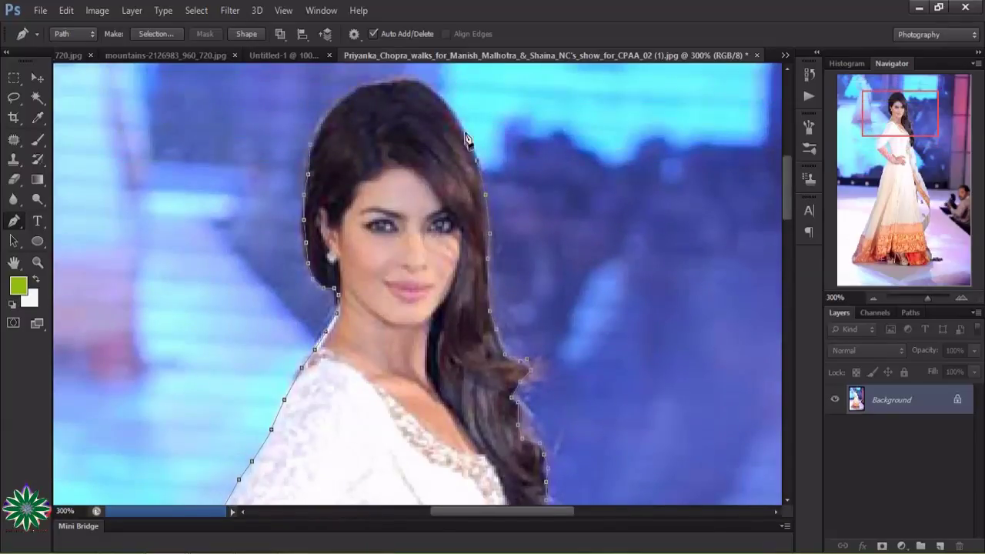
pyautogui.click(466, 131)
pyautogui.click(450, 105)
pyautogui.click(396, 86)
pyautogui.click(351, 98)
pyautogui.click(327, 131)
pyautogui.click(311, 146)
# - Outline the gap between the arm and the body along the arm's edge
pyautogui.scroll(-2, 426, 219)
pyautogui.scroll(-1, 426, 219)
pyautogui.click(271, 295)
pyautogui.click(281, 317)
pyautogui.click(297, 345)
pyautogui.click(322, 373)
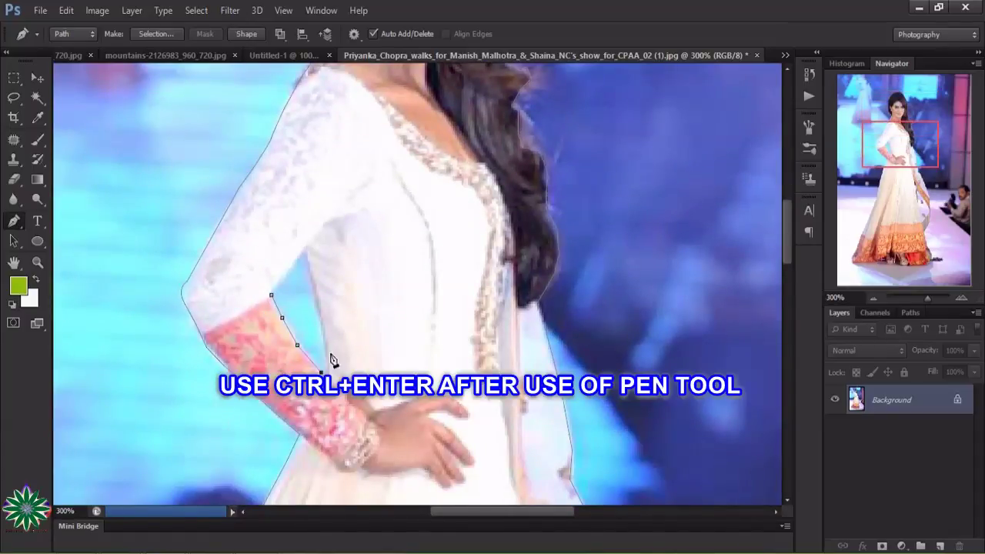
pyautogui.click(323, 341)
# - Convert the path to a selection and drag the cut-out woman into the Untitled-1 road scene
pyautogui.hotkey('ctrl', 'Return')
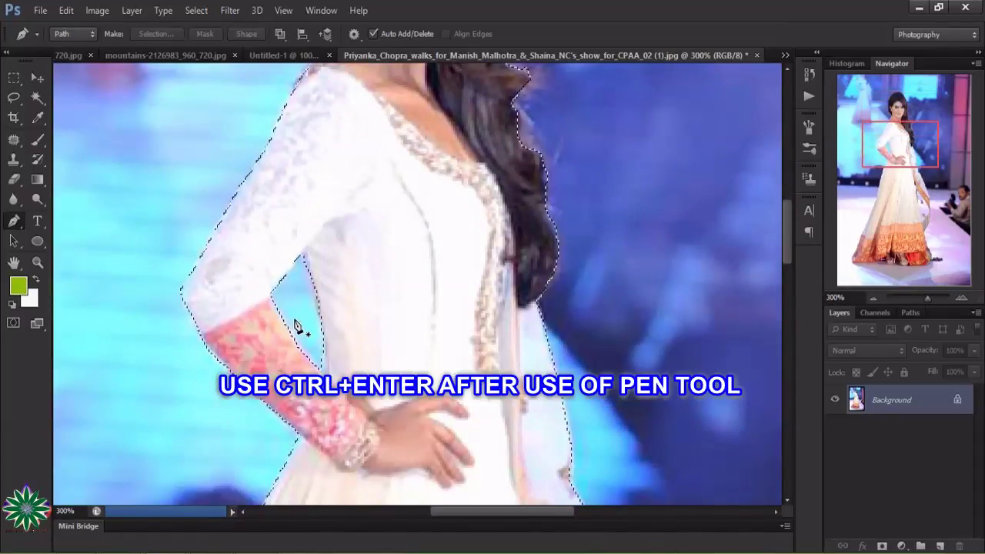
pyautogui.press('v')
pyautogui.moveTo(431, 269); pyautogui.dragTo(289, 47)
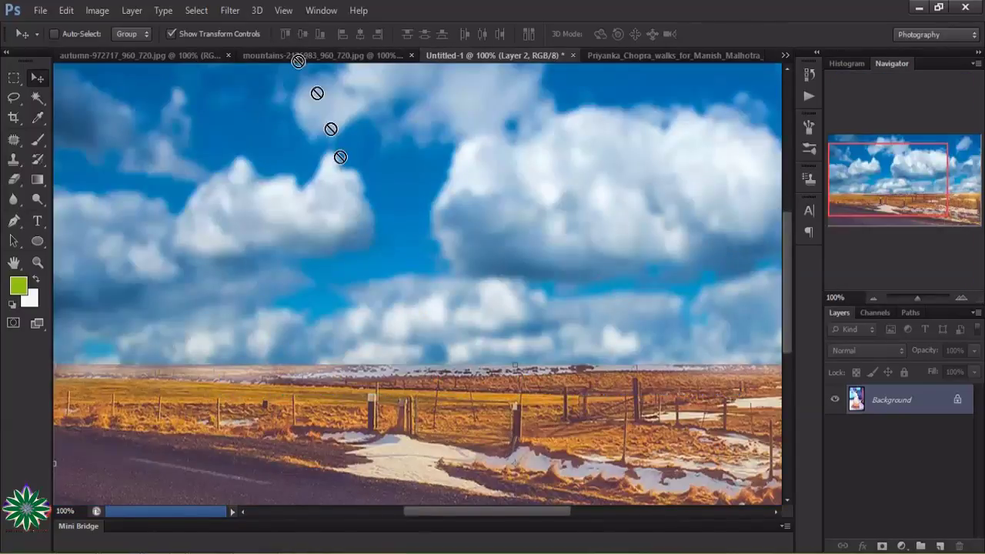
pyautogui.moveTo(295, 55); pyautogui.dragTo(370, 296)
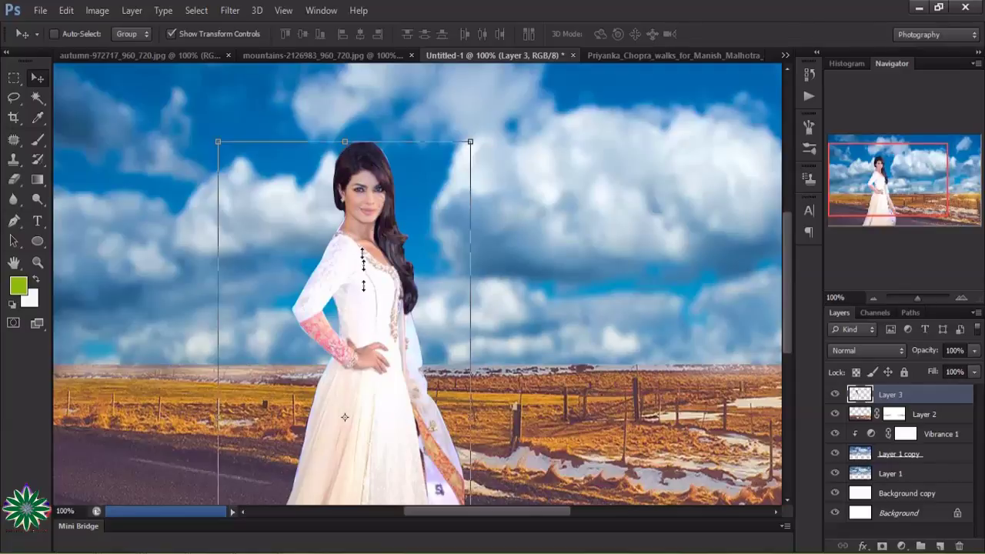
# - Squash the figure to 65.24% height, tilt it slightly and move it down onto the road
pyautogui.moveTo(347, 142)
pyautogui.mouseDown()
pyautogui.moveTo(385, 333)
pyautogui.moveTo(392, 197)
pyautogui.mouseUp()
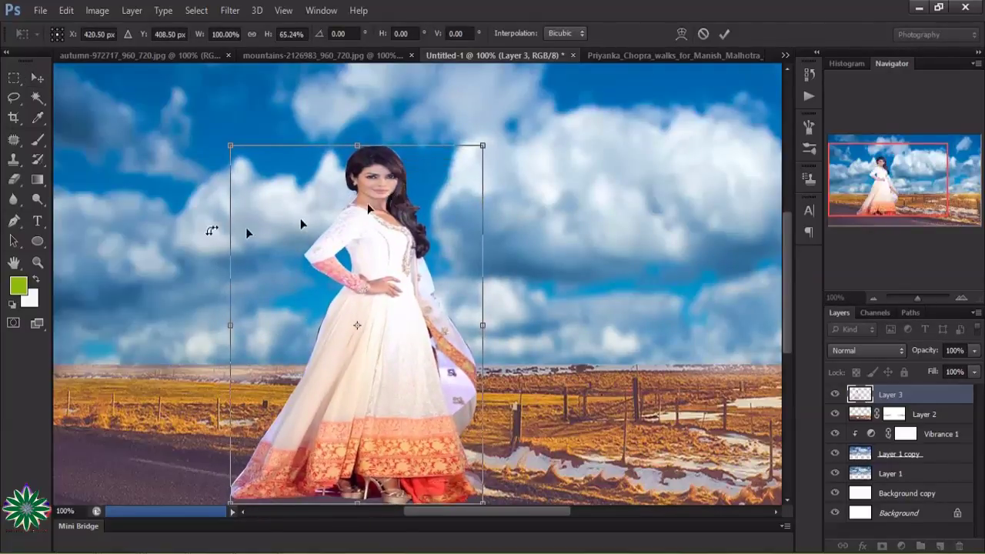
pyautogui.moveTo(208, 254)
pyautogui.mouseDown()
pyautogui.moveTo(209, 264)
pyautogui.moveTo(221, 259)
pyautogui.mouseUp()
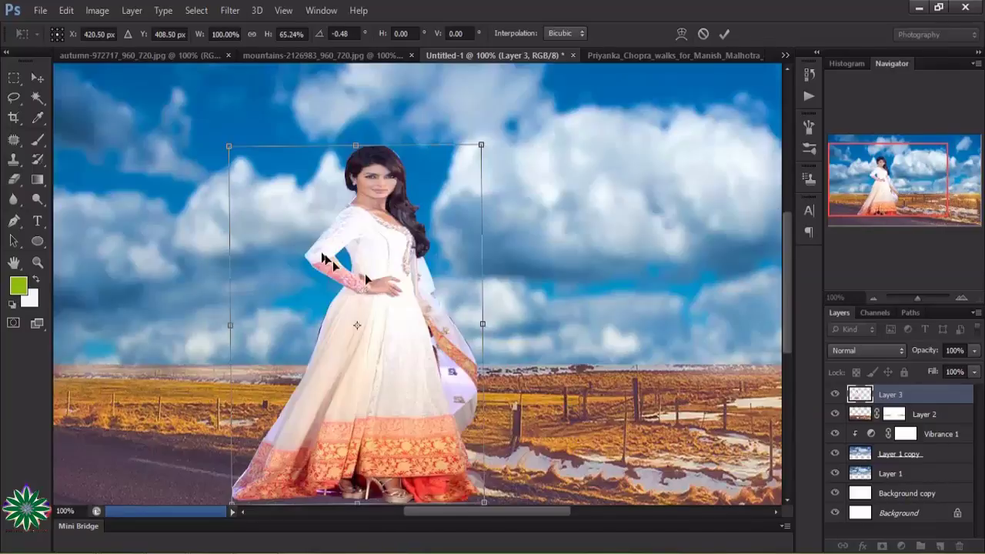
pyautogui.moveTo(789, 315)
pyautogui.mouseDown()
pyautogui.moveTo(788, 414)
pyautogui.moveTo(794, 358)
pyautogui.mouseUp()
pyautogui.moveTo(392, 210); pyautogui.dragTo(385, 224)
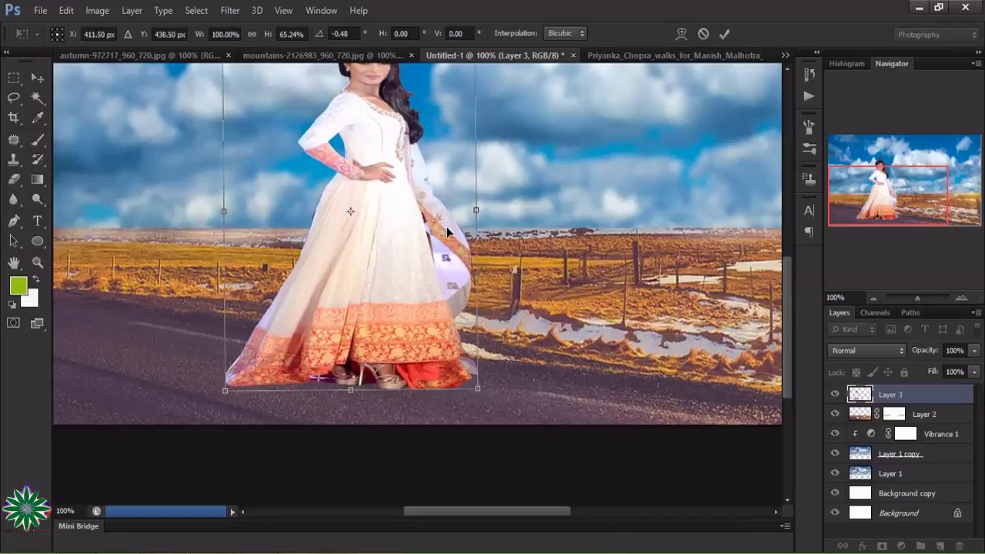
pyautogui.scroll(2, 447, 231)
pyautogui.scroll(1, 446, 231)
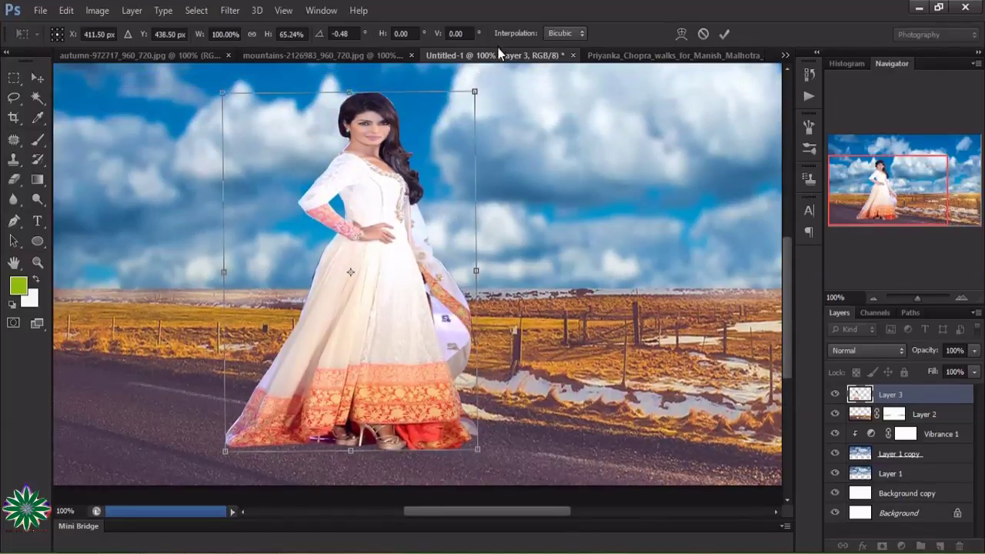
pyautogui.scroll(1, 429, 245)
pyautogui.scroll(1, 429, 245)
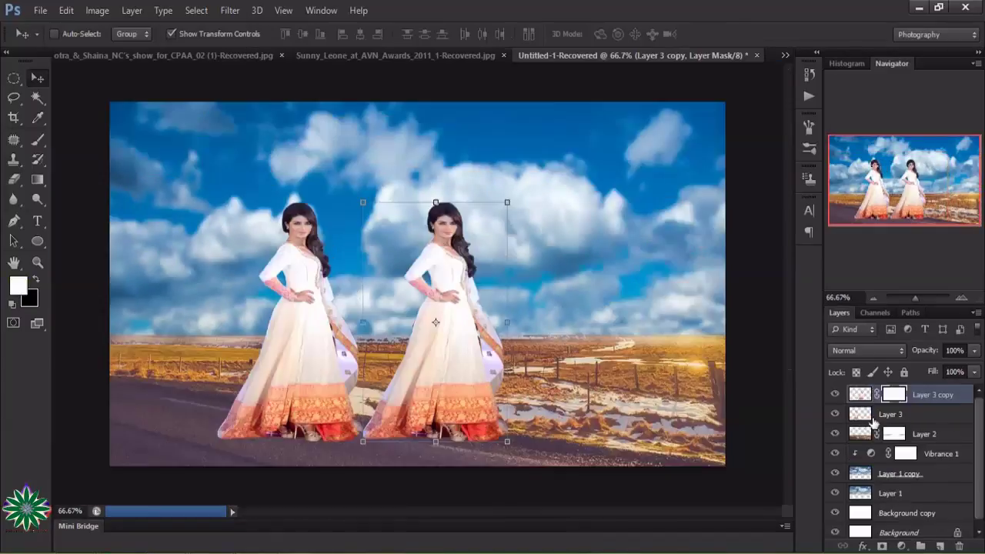
# - Target Layer 3 copy's mask and zoom in to 300% on the right-hand woman
pyautogui.hotkey('ctrl', '2')
pyautogui.click(895, 395)
pyautogui.click(37, 139)
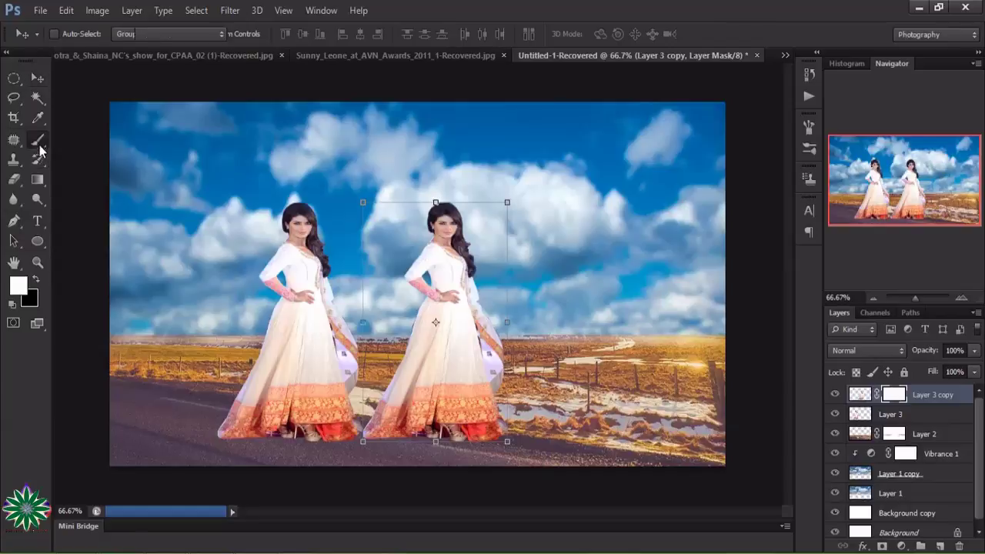
pyautogui.click(38, 265)
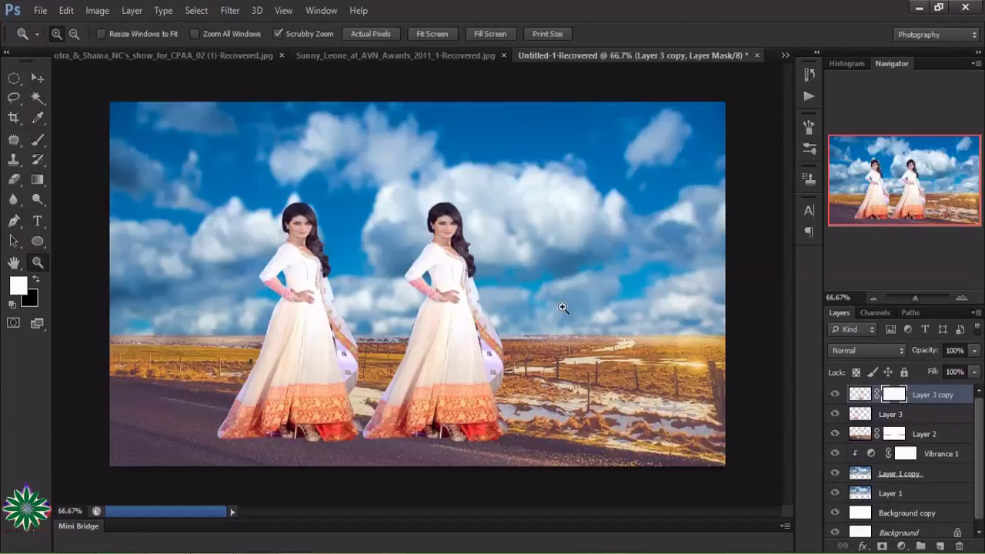
pyautogui.moveTo(563, 308); pyautogui.dragTo(399, 314)
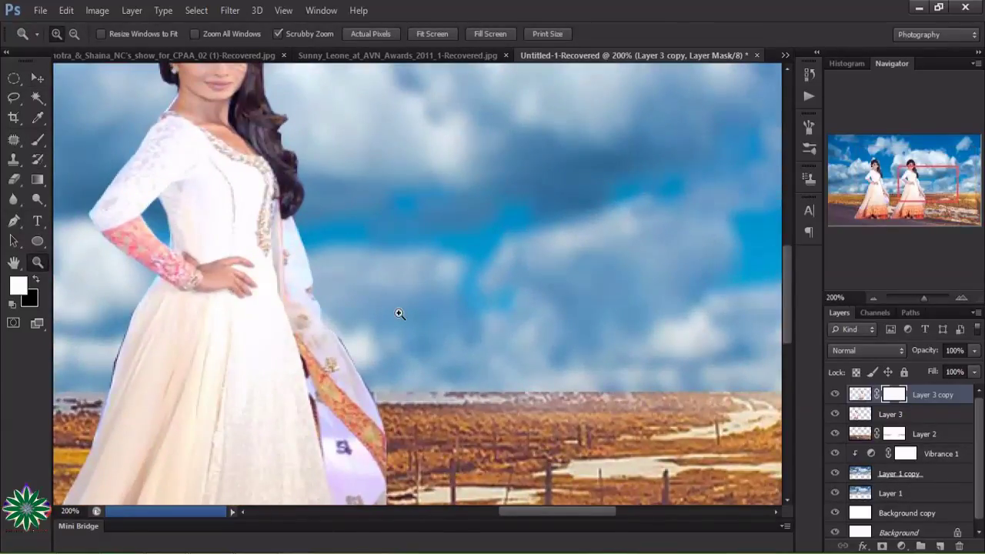
pyautogui.click(472, 286)
pyautogui.moveTo(553, 510); pyautogui.dragTo(500, 525)
pyautogui.scroll(2, 598, 436)
pyautogui.scroll(3, 598, 435)
pyautogui.scroll(2, 599, 435)
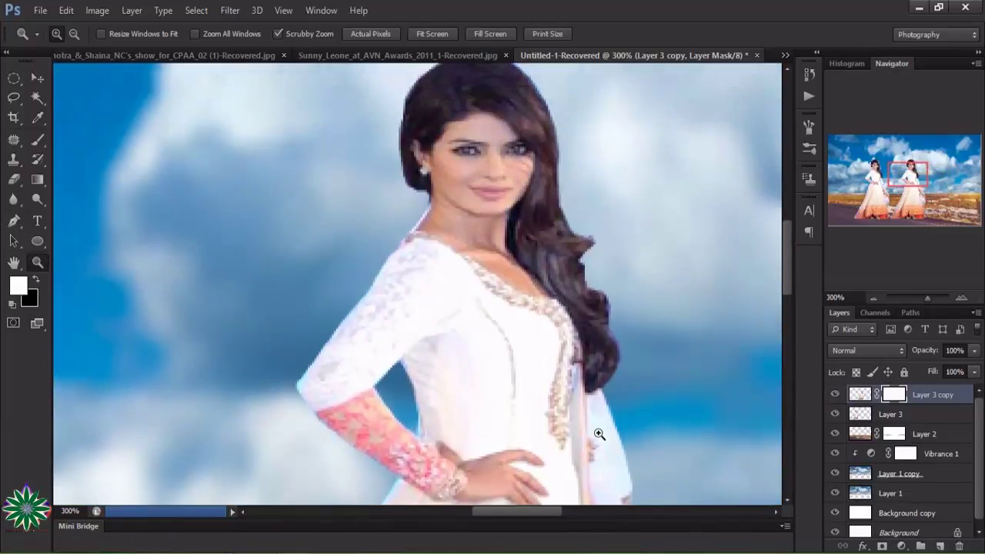
pyautogui.scroll(1, 599, 434)
# - Choose a hard round brush with black as the painting colour
pyautogui.click(41, 141)
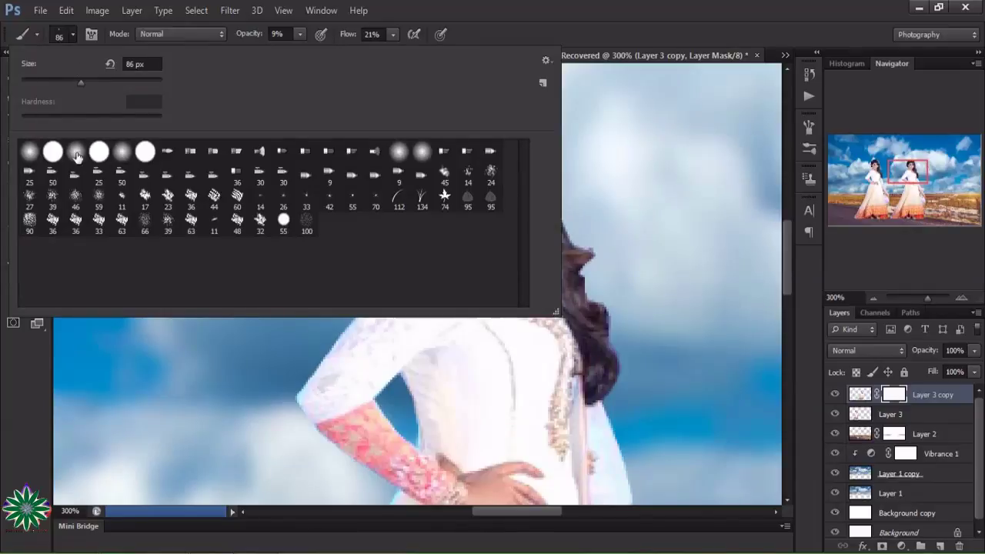
pyautogui.doubleClick(52, 151)
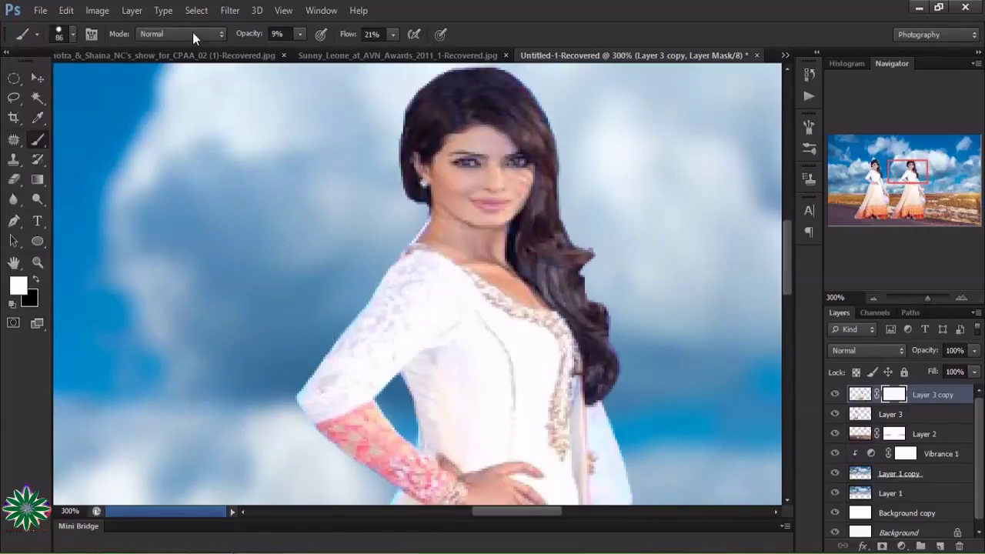
pyautogui.click(74, 36)
pyautogui.moveTo(37, 80); pyautogui.dragTo(33, 82)
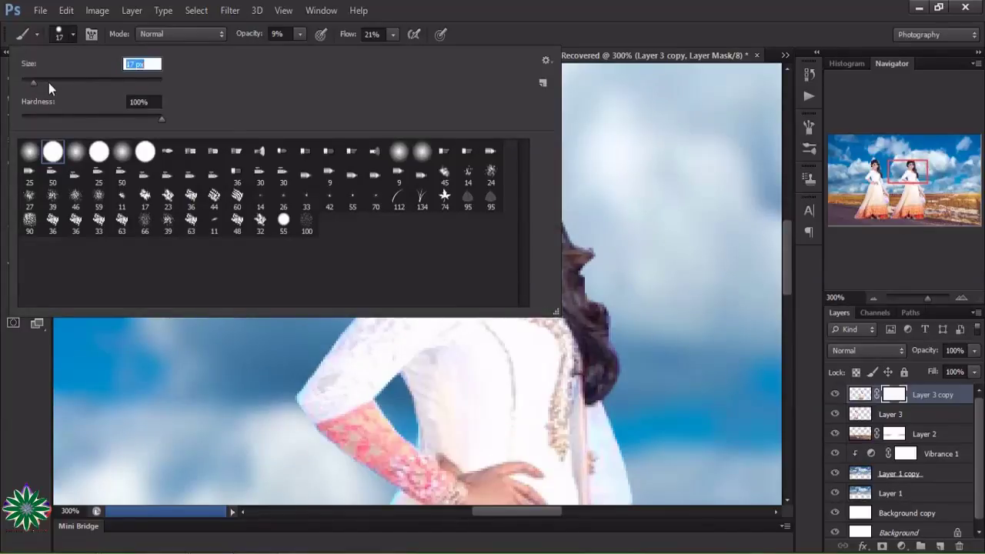
pyautogui.press('Return')
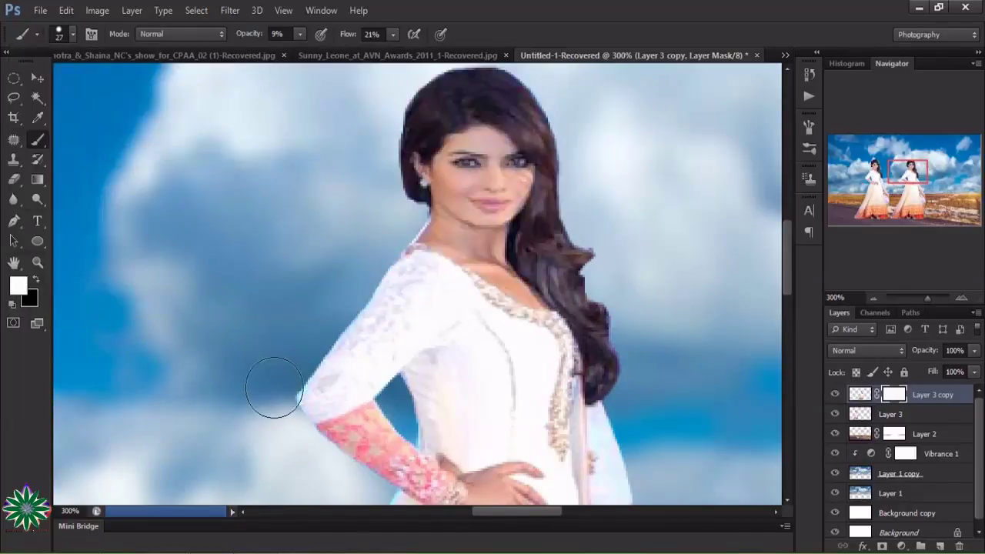
pyautogui.press('7')
pyautogui.press('5')
pyautogui.scroll(3, 264, 385)
pyautogui.click(34, 282)
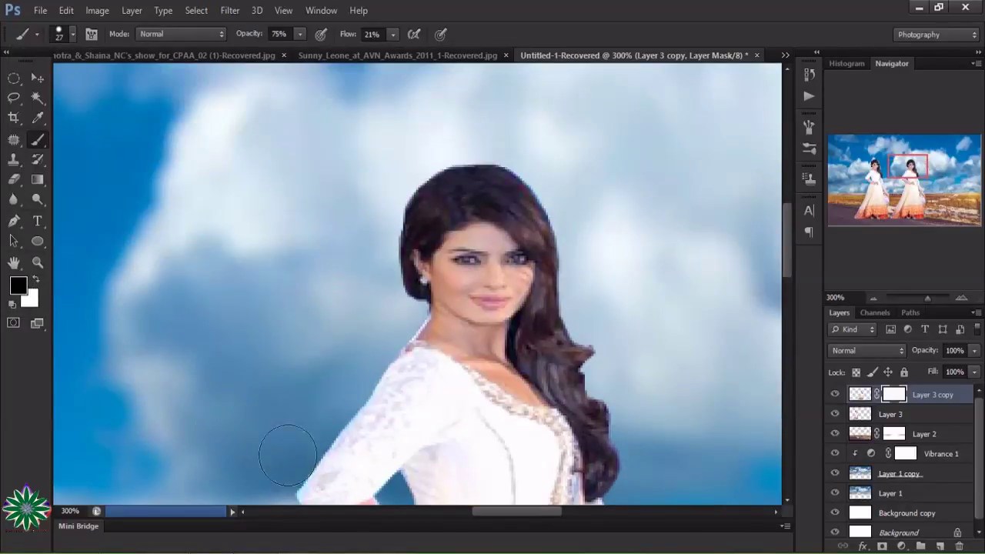
# - Shrink the brush to 8 px and adjust its opacity to about 78%
pyautogui.scroll(-3, 323, 354)
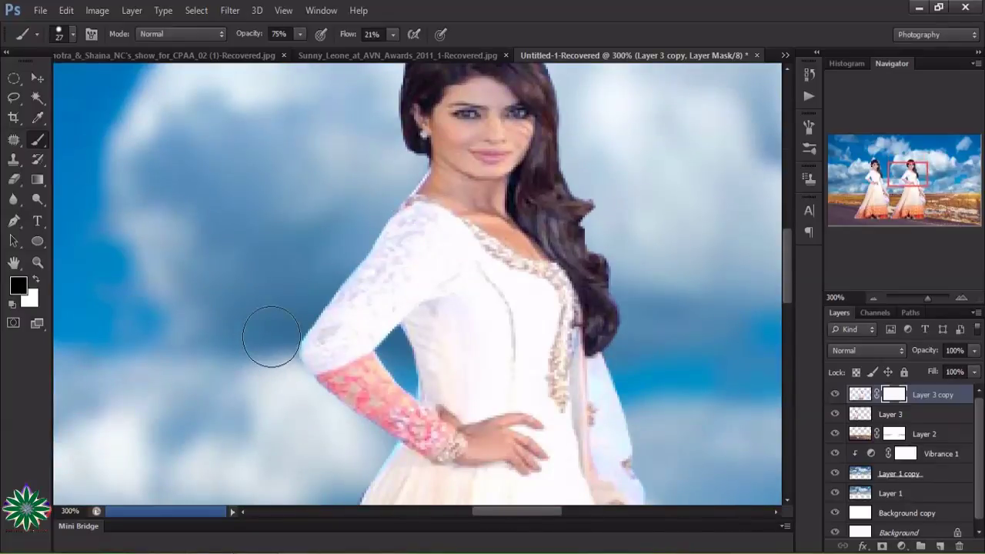
pyautogui.scroll(3, 608, 307)
pyautogui.press('1')
pyautogui.press('5')
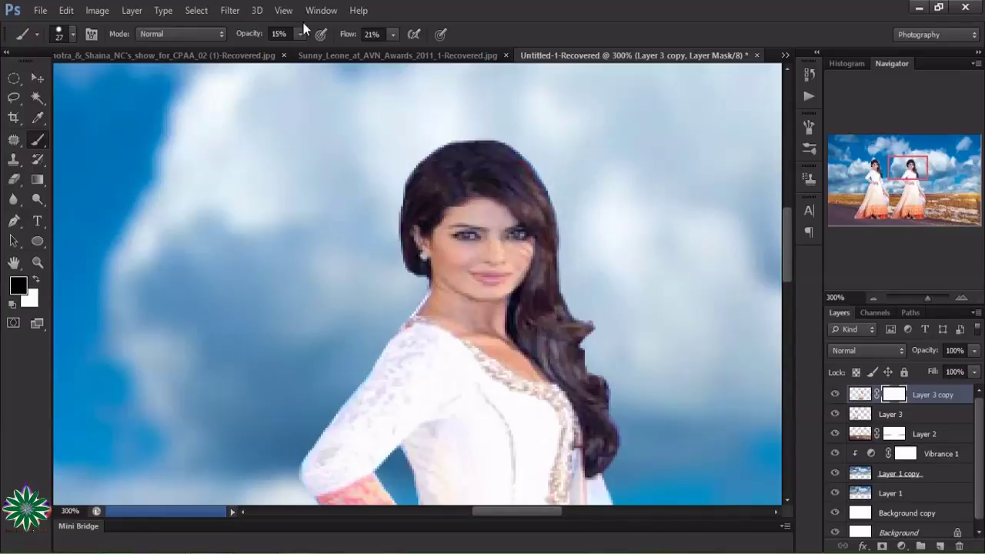
pyautogui.click(72, 34)
pyautogui.click(36, 79)
pyautogui.moveTo(35, 80); pyautogui.dragTo(35, 80)
pyautogui.press('Return')
pyautogui.click(73, 34)
pyautogui.moveTo(38, 84); pyautogui.dragTo(27, 83)
pyautogui.press('Return')
pyautogui.moveTo(299, 37); pyautogui.dragTo(347, 51)
# - Set the brush to 100% opacity and 53% flow for the mask edges
pyautogui.scroll(-1, 583, 260)
pyautogui.scroll(-4, 593, 238)
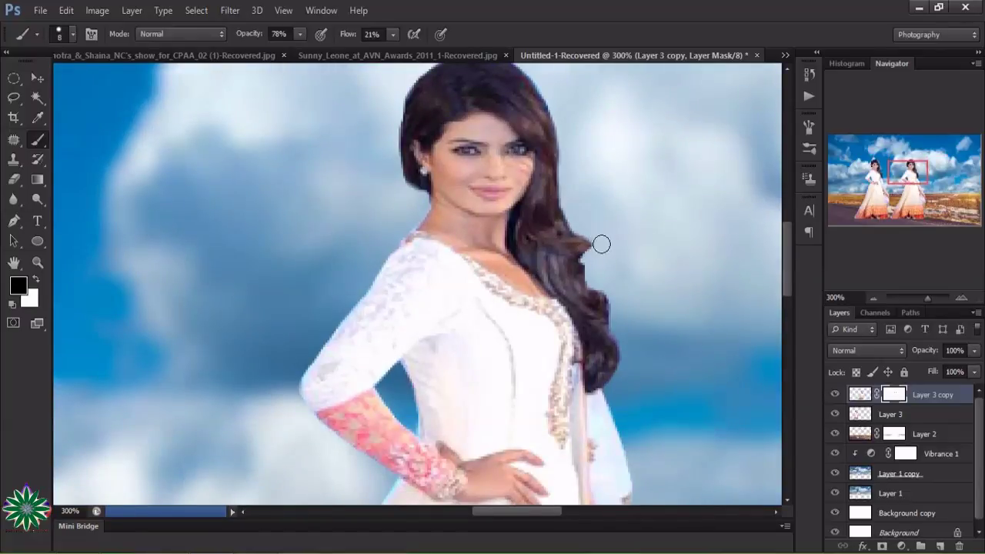
pyautogui.scroll(-5, 594, 248)
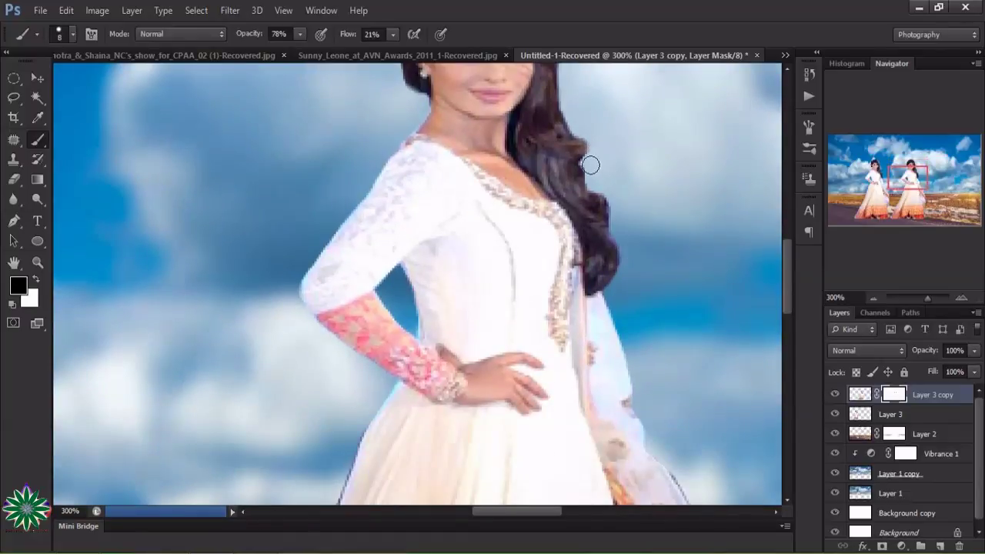
pyautogui.scroll(-8, 646, 254)
pyautogui.scroll(-7, 715, 316)
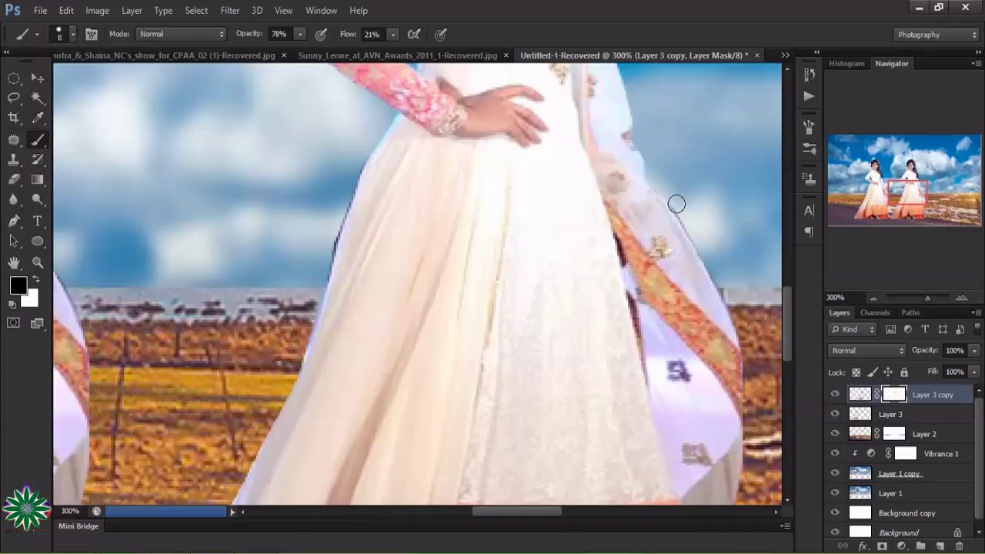
pyautogui.click(300, 33)
pyautogui.moveTo(315, 54); pyautogui.dragTo(325, 247)
pyautogui.click(393, 34)
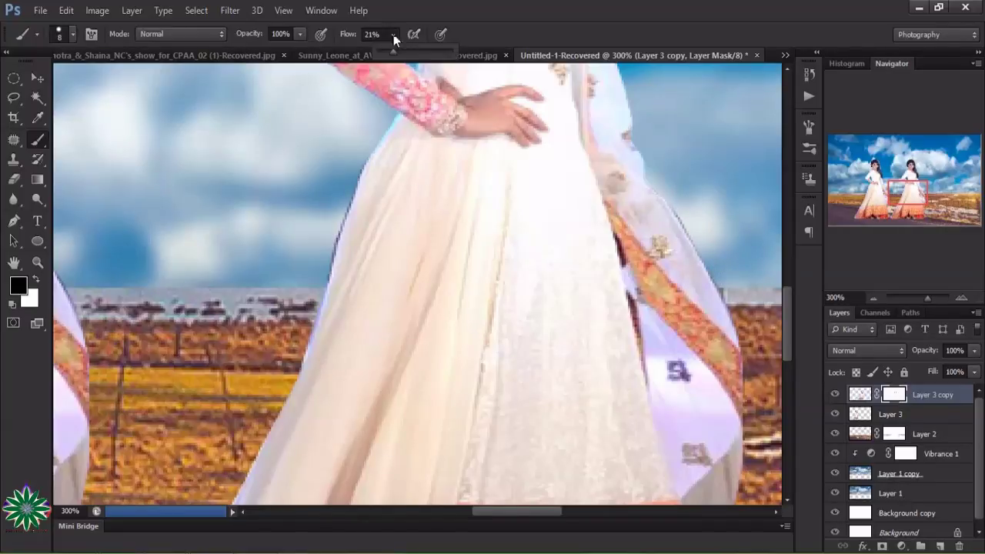
pyautogui.moveTo(393, 40); pyautogui.dragTo(418, 53)
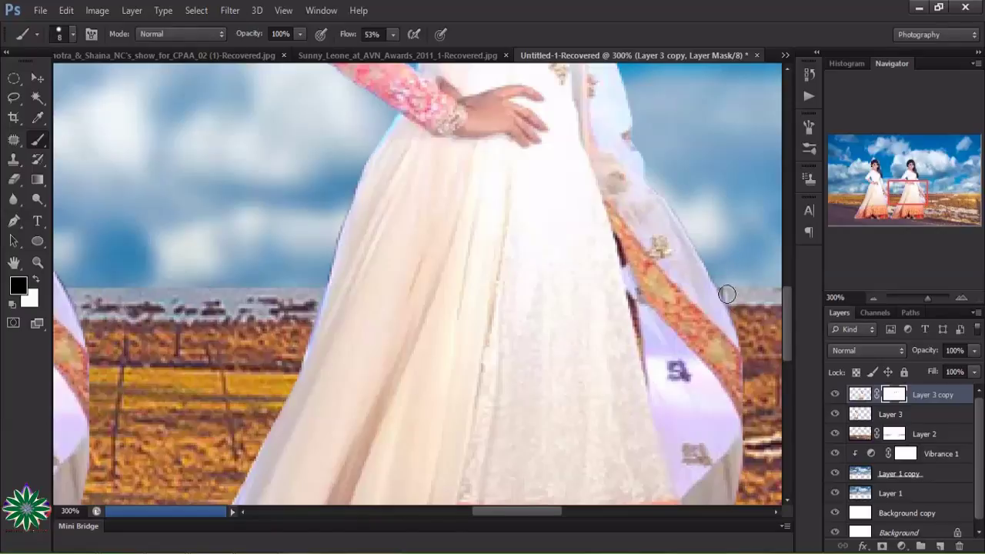
# - Switch to the Zoom tool set to zoom out
pyautogui.scroll(-3, 743, 354)
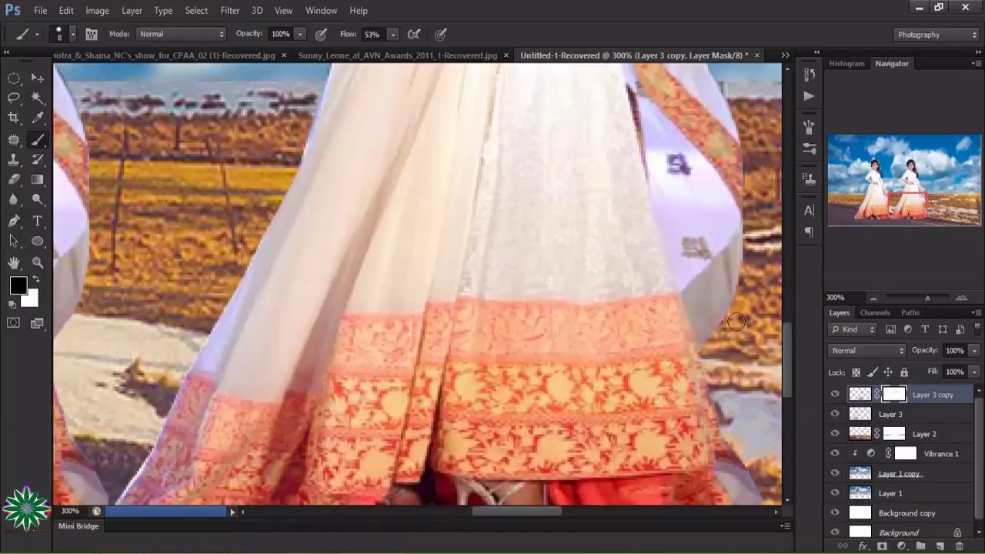
pyautogui.scroll(-1, 693, 308)
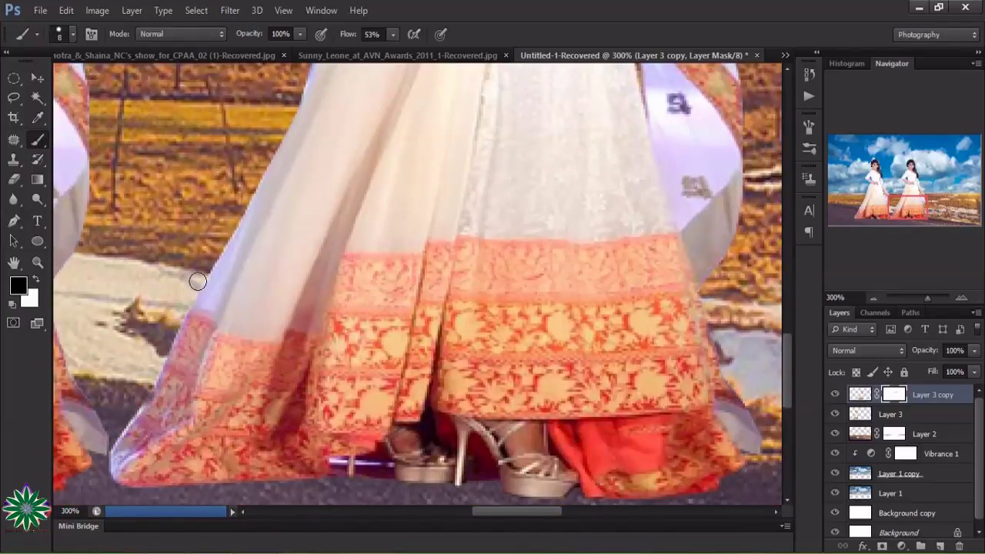
pyautogui.scroll(4, 247, 200)
pyautogui.click(37, 263)
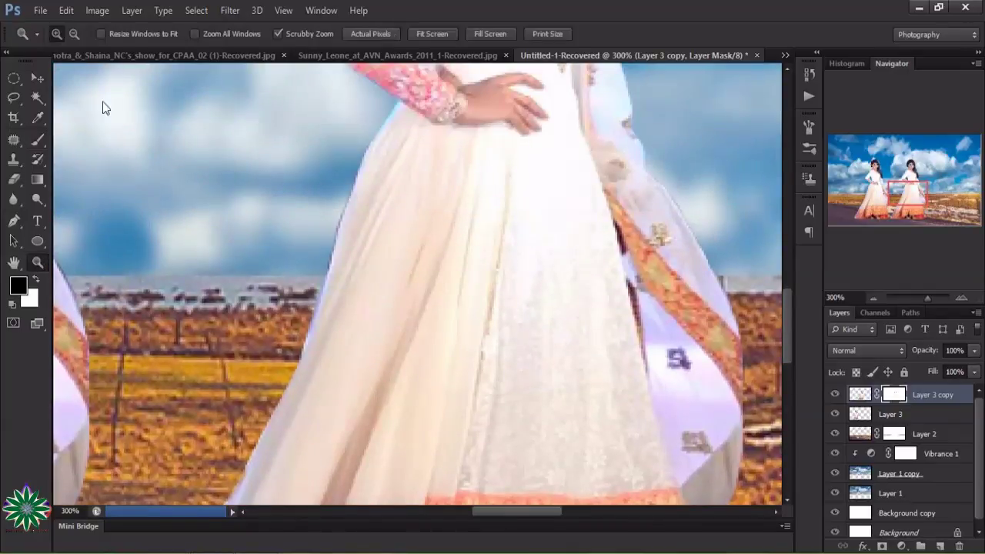
pyautogui.click(74, 34)
# - Zoom out to 100% and select Layer 3, the left figure
pyautogui.click(489, 315)
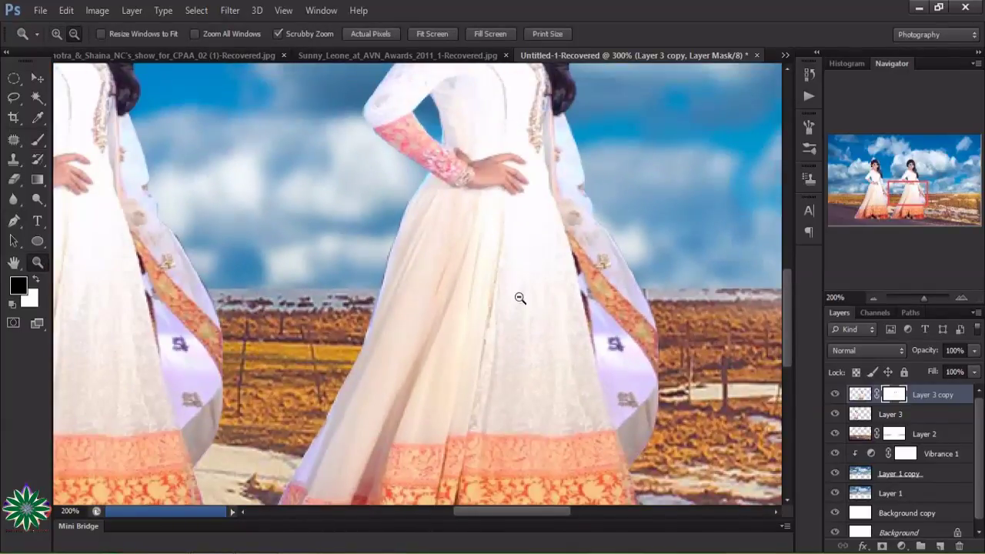
pyautogui.click(519, 297)
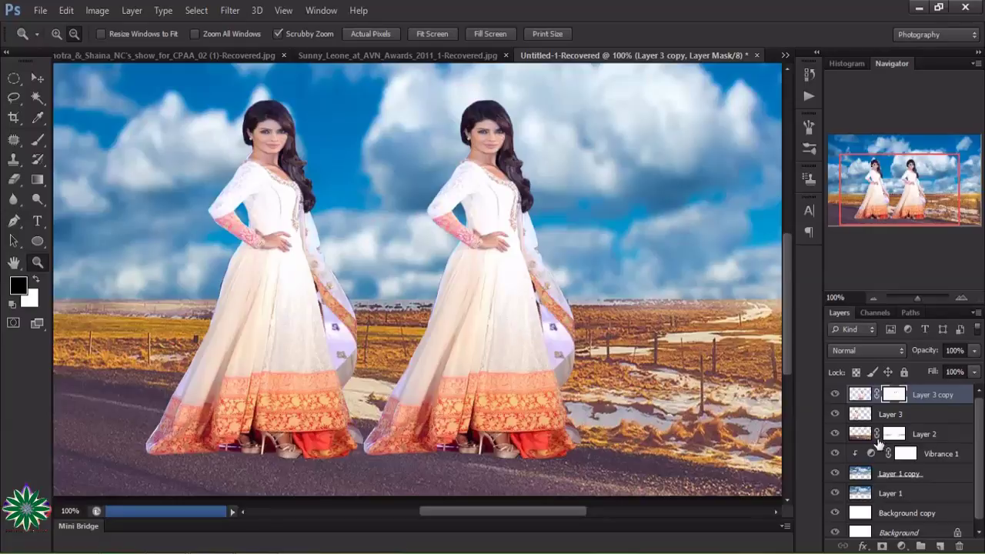
pyautogui.click(36, 78)
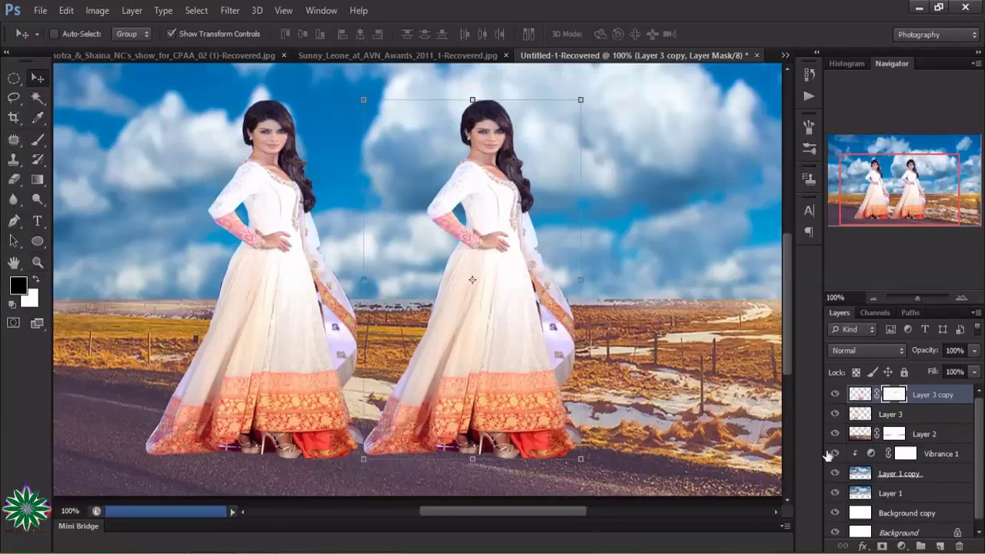
pyautogui.click(893, 414)
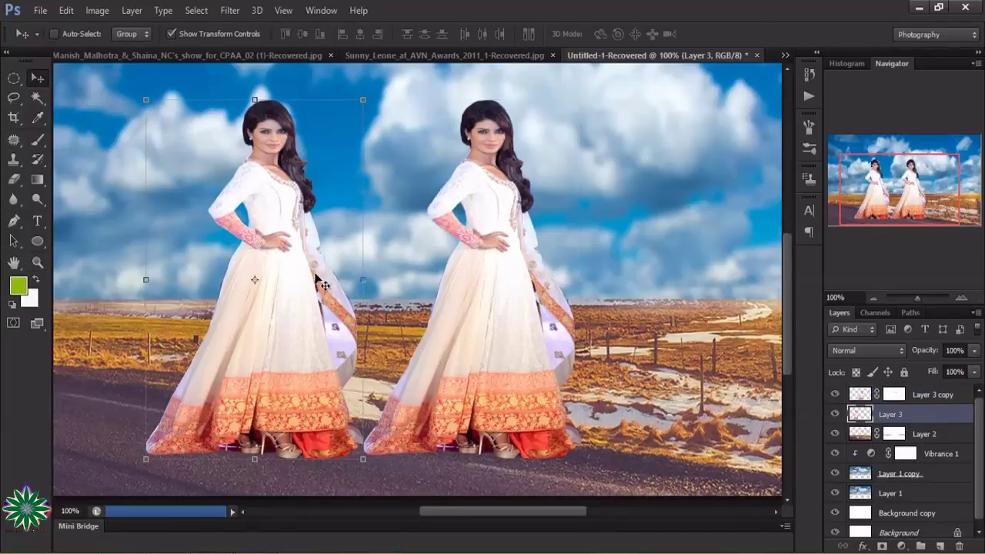
# - Flip Layer 3 vertically and transform it into place beneath the right woman's feet
pyautogui.click(66, 10)
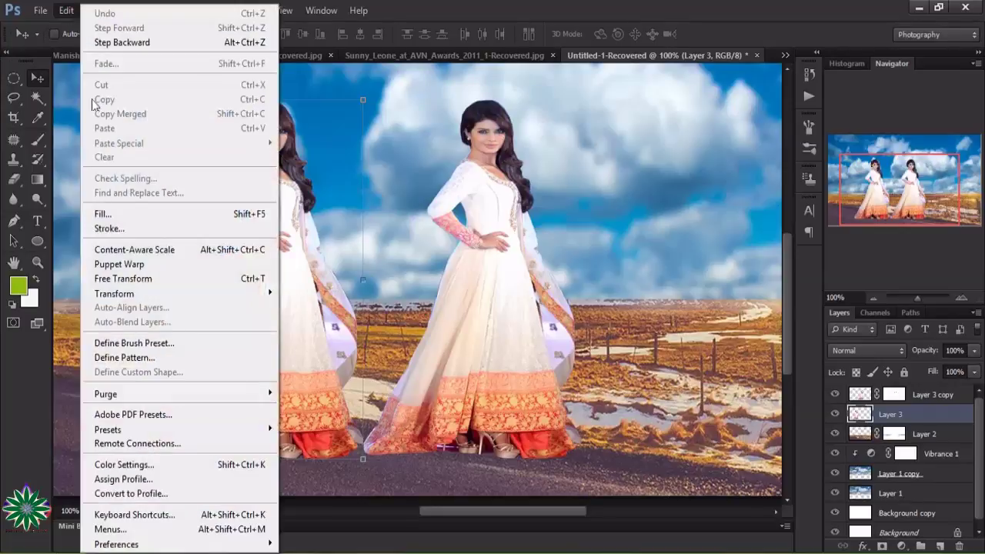
pyautogui.moveTo(114, 293)
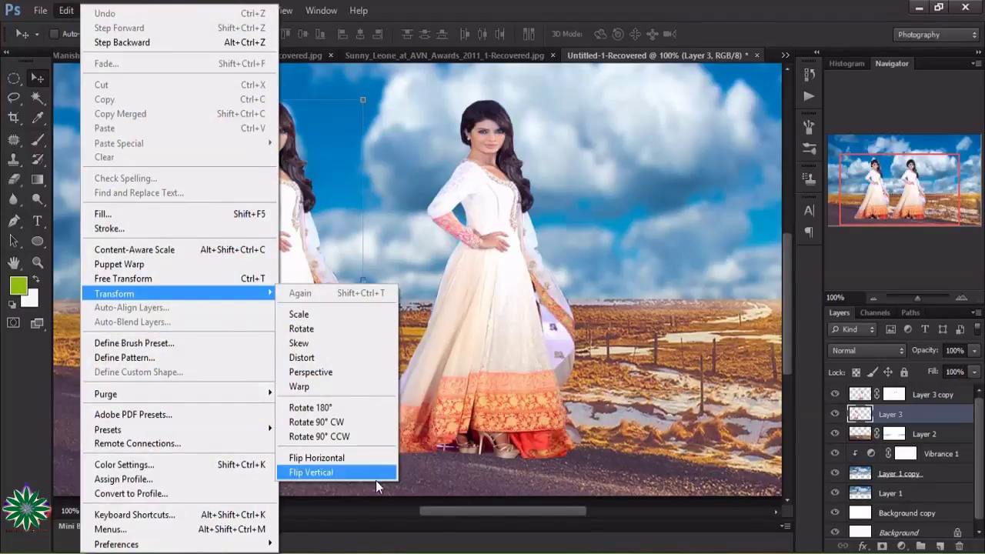
pyautogui.click(373, 475)
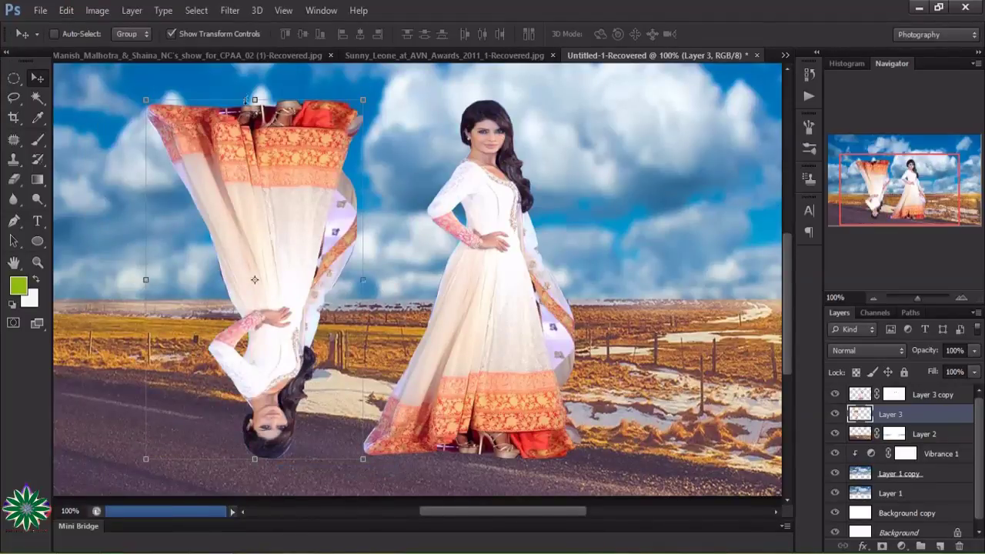
pyautogui.moveTo(254, 101)
pyautogui.mouseDown()
pyautogui.moveTo(264, 250)
pyautogui.moveTo(255, 357)
pyautogui.mouseUp()
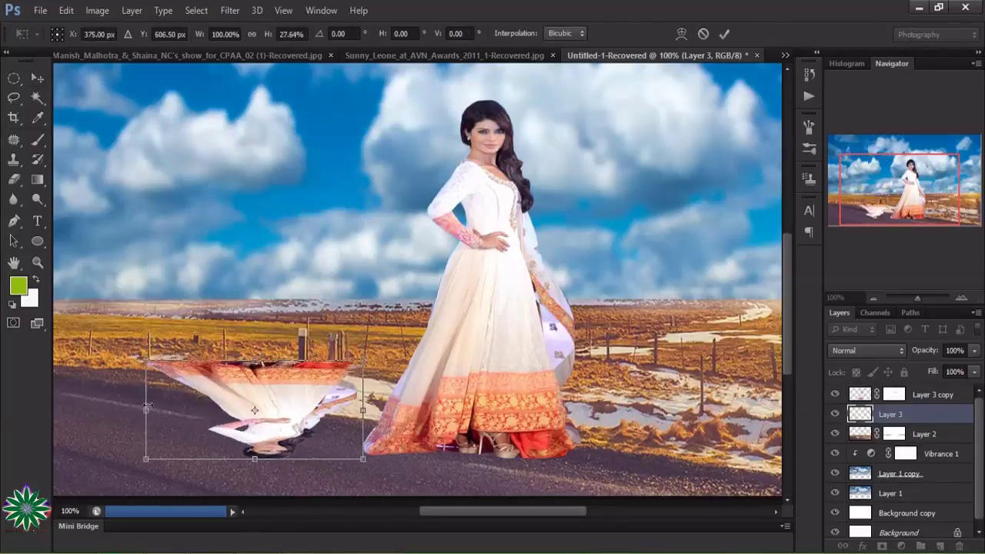
pyautogui.moveTo(145, 410); pyautogui.dragTo(175, 410)
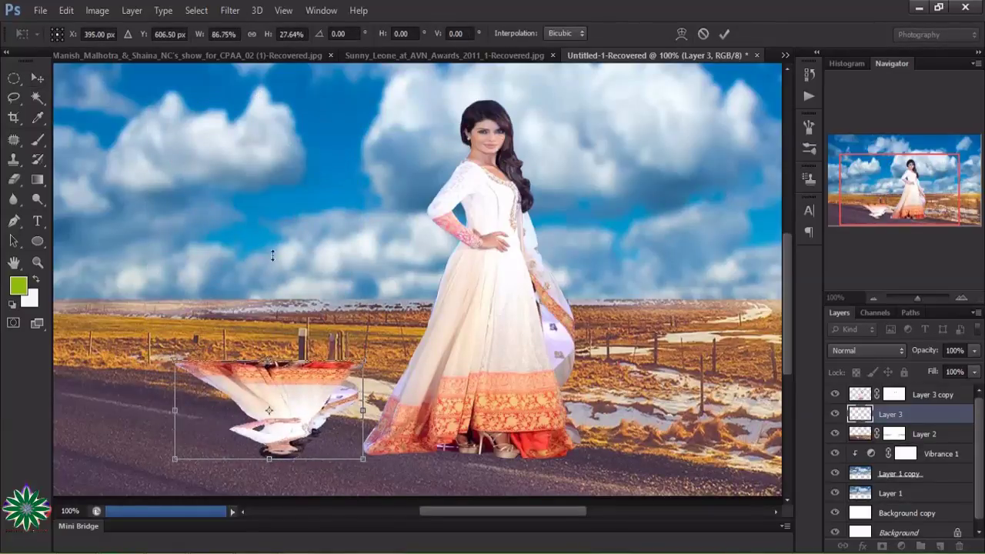
pyautogui.moveTo(272, 257); pyautogui.dragTo(268, 106)
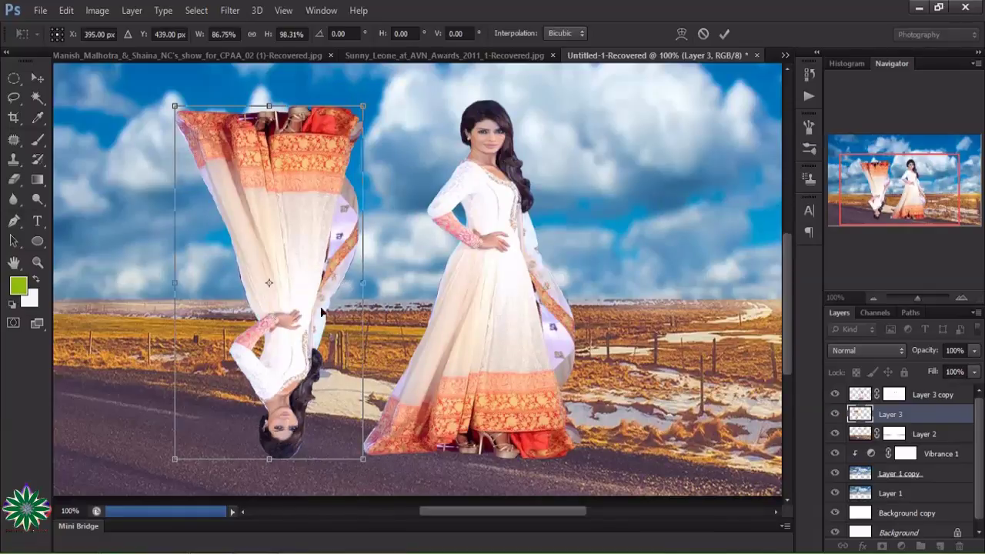
pyautogui.moveTo(341, 273); pyautogui.dragTo(495, 454)
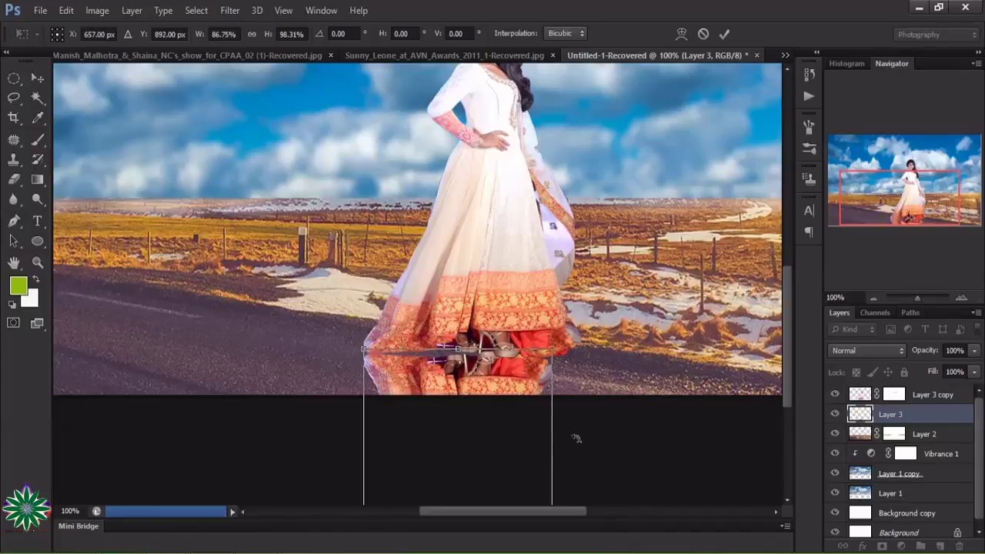
pyautogui.moveTo(560, 350); pyautogui.dragTo(581, 348)
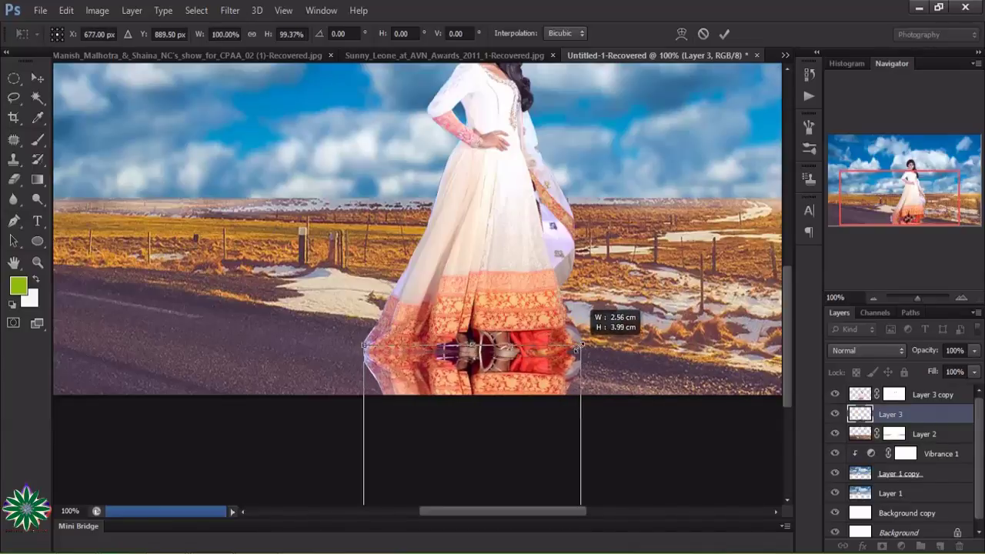
pyautogui.scroll(1, 616, 354)
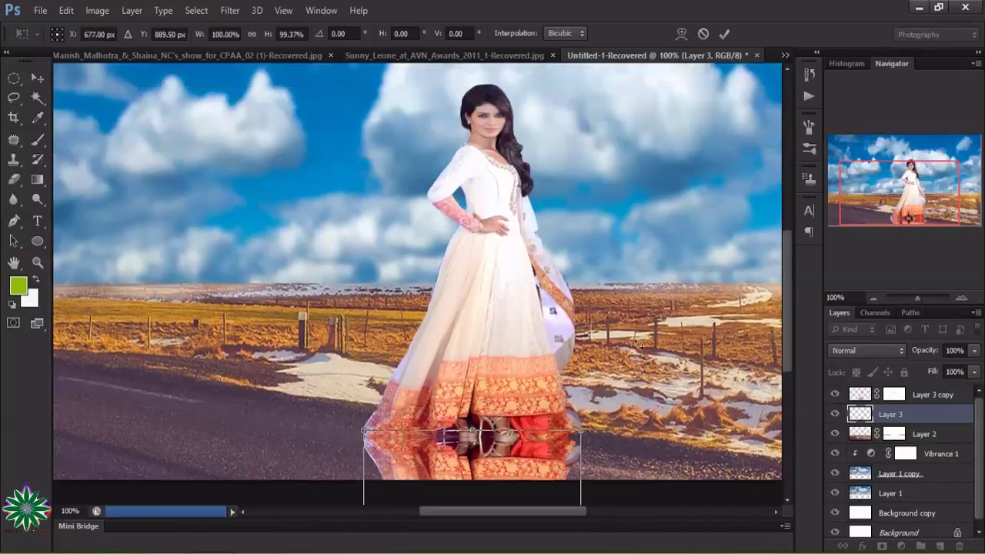
pyautogui.scroll(3, 653, 364)
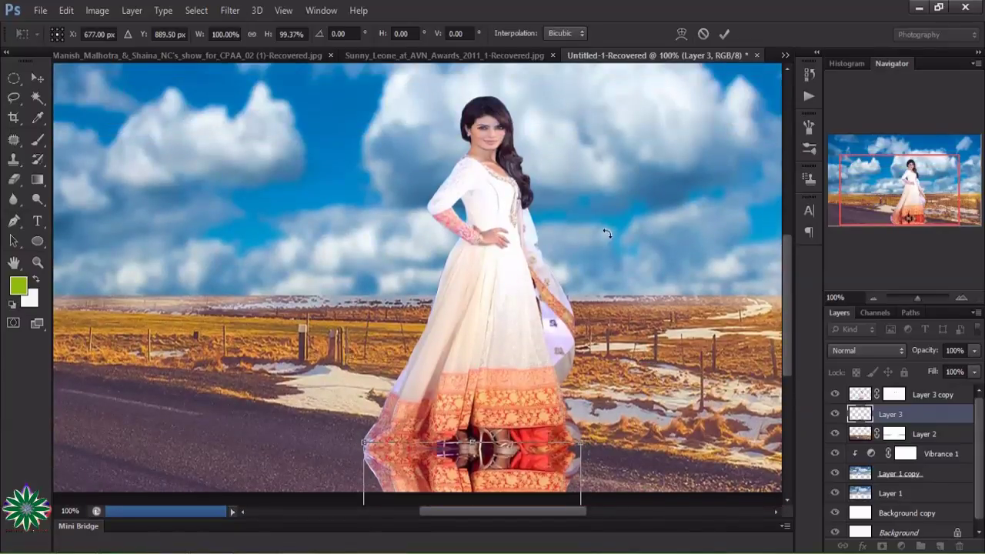
pyautogui.click(723, 39)
# - Nudge the reflection left to align with the feet, then reselect Layer 3
pyautogui.scroll(-1, 514, 391)
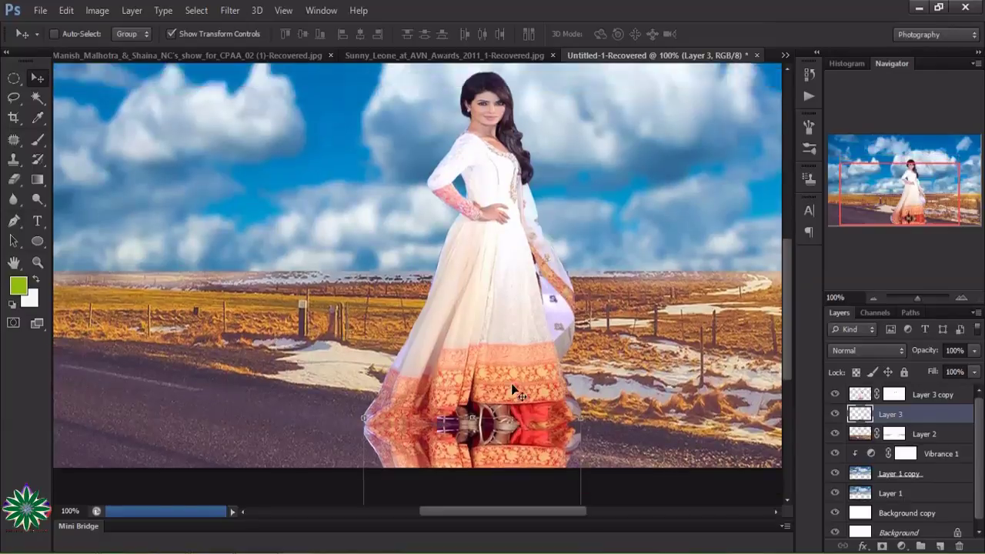
pyautogui.moveTo(497, 357)
pyautogui.mouseDown()
pyautogui.moveTo(475, 350)
pyautogui.moveTo(480, 374)
pyautogui.mouseUp()
pyautogui.click(894, 394)
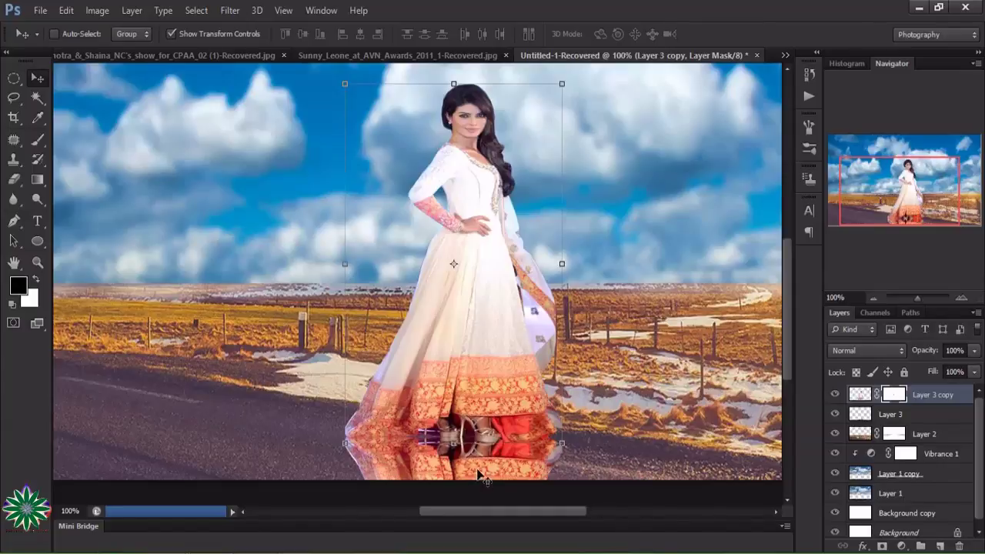
pyautogui.click(940, 421)
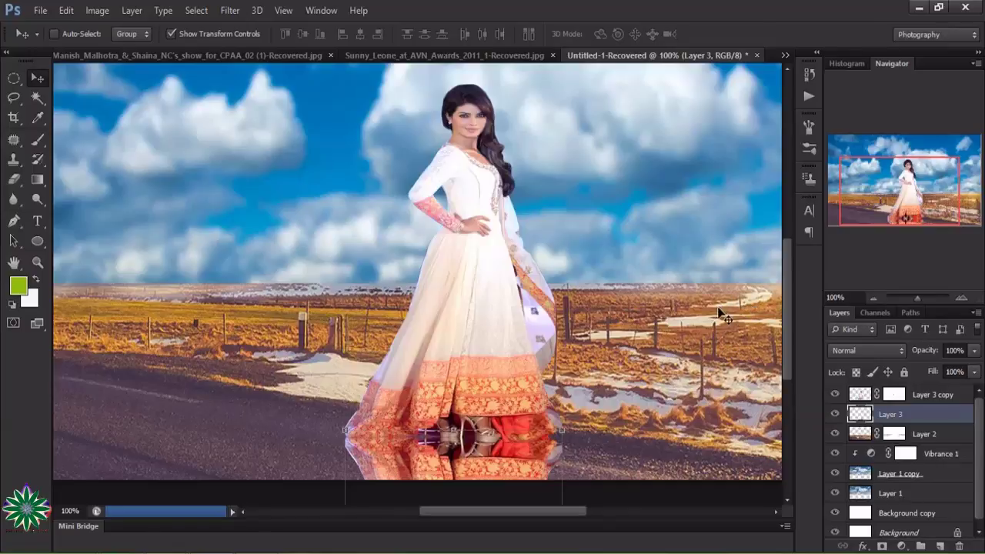
# - Lower Layer 3's opacity to 40%, then compare Layer 3 copy, Layer 2 and Layer 3
pyautogui.click(975, 353)
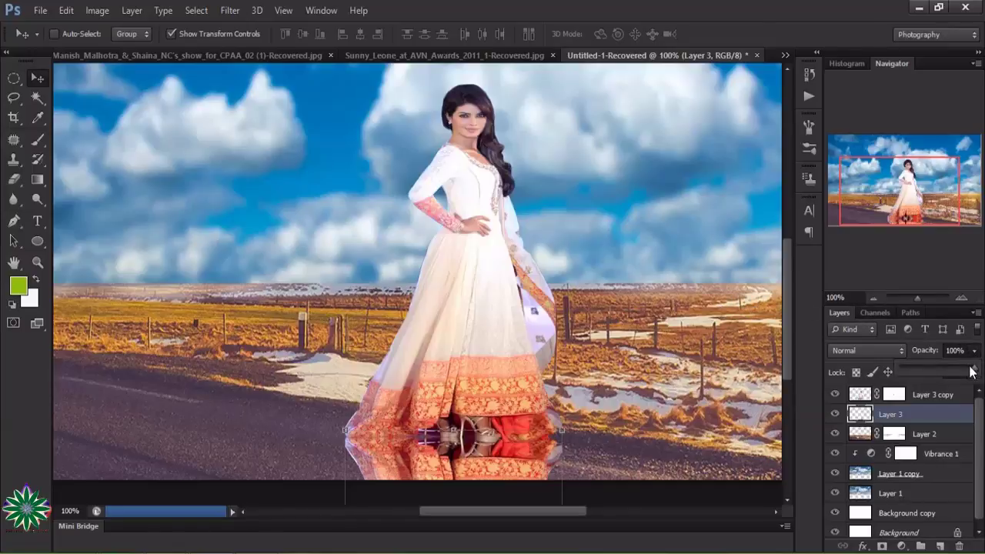
pyautogui.moveTo(971, 372)
pyautogui.mouseDown()
pyautogui.moveTo(927, 382)
pyautogui.moveTo(937, 389)
pyautogui.mouseUp()
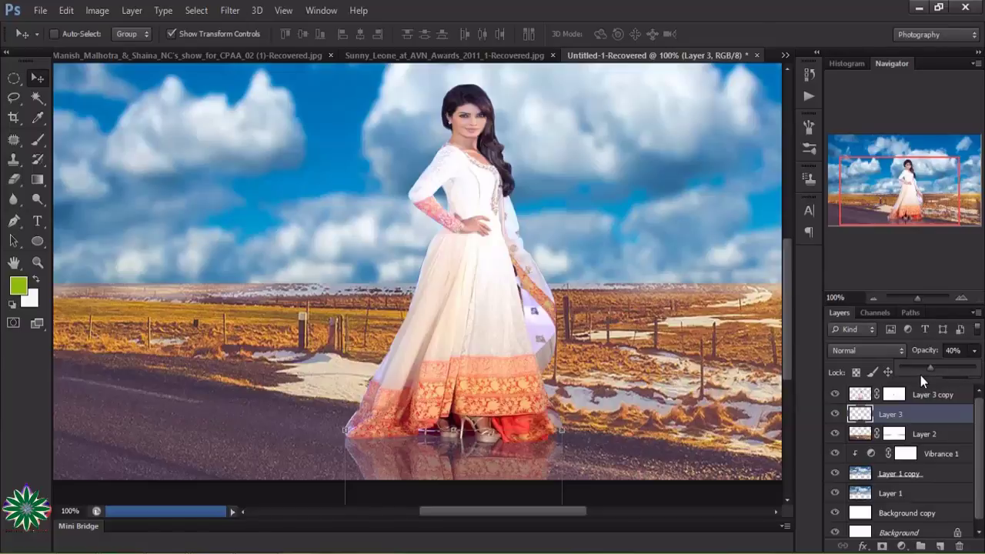
pyautogui.click(930, 396)
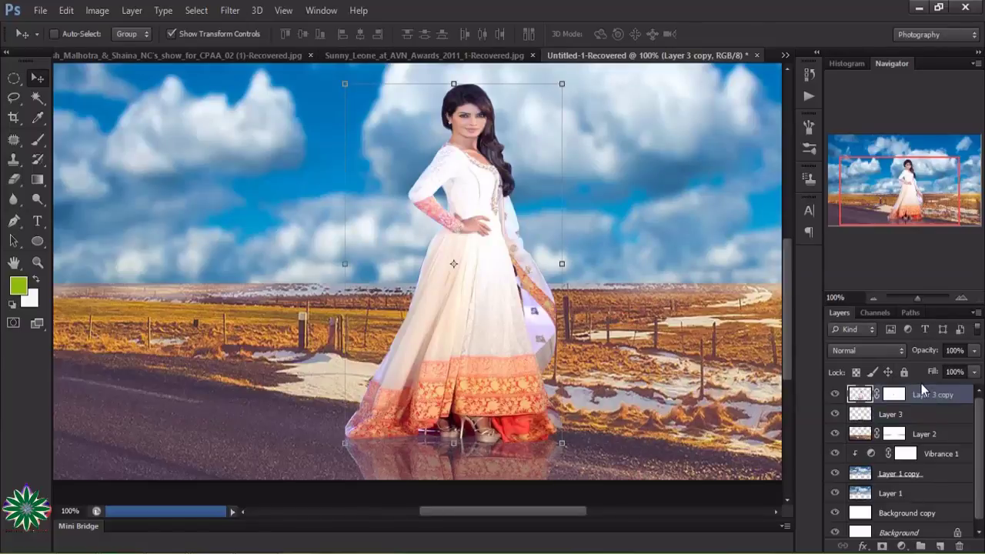
pyautogui.click(928, 422)
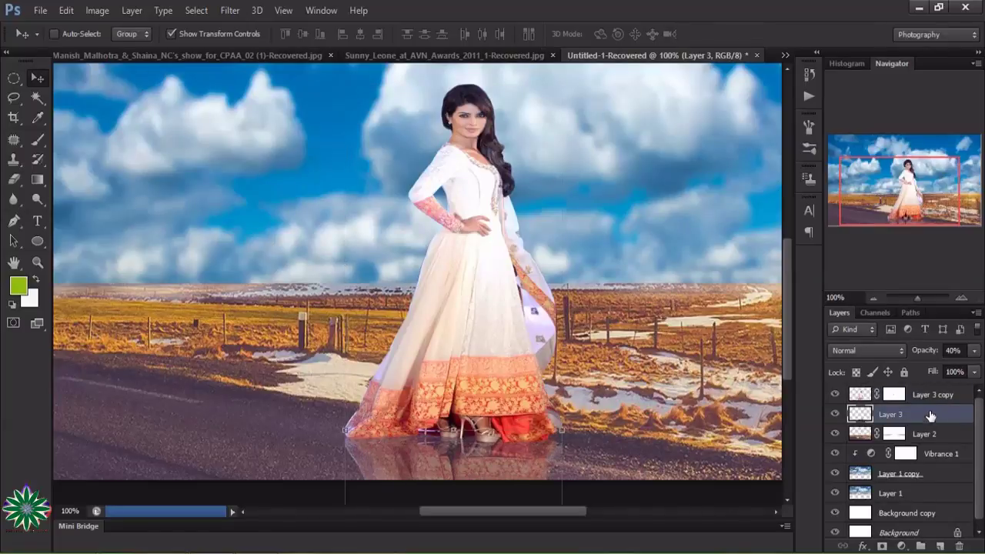
pyautogui.click(934, 398)
pyautogui.click(938, 437)
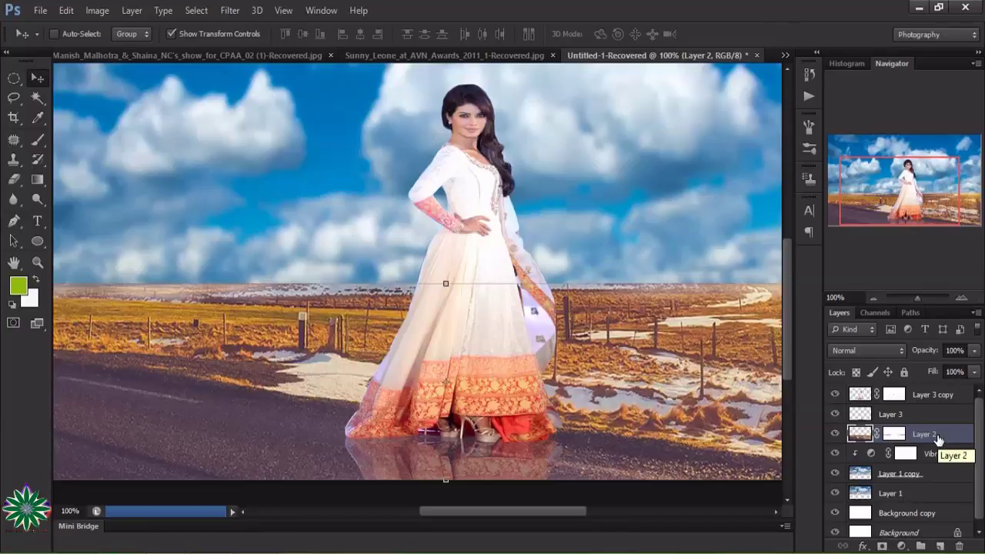
pyautogui.click(934, 415)
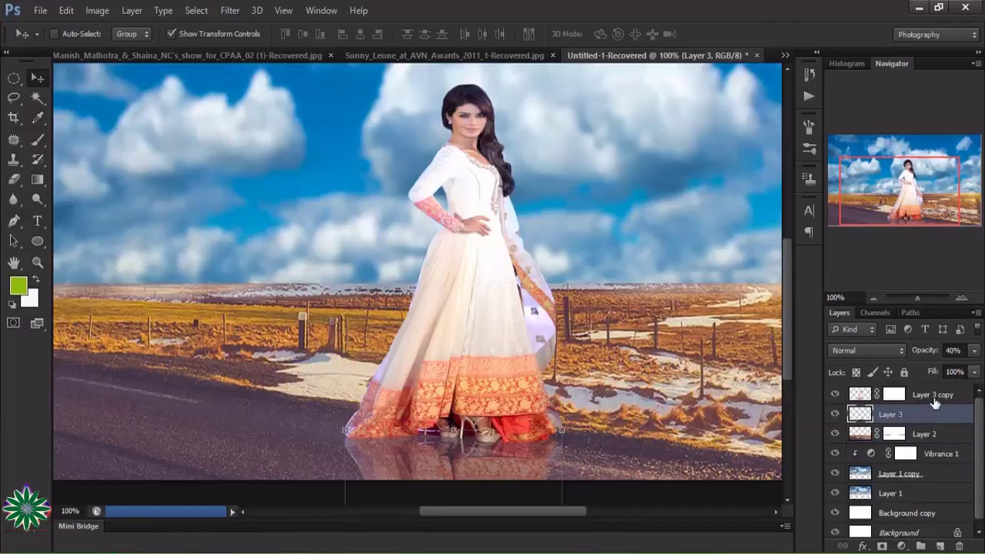
pyautogui.click(934, 402)
# - Add a lime (b1ef0a) Solid Color fill layer in Lighten mode at 20% opacity
pyautogui.click(903, 546)
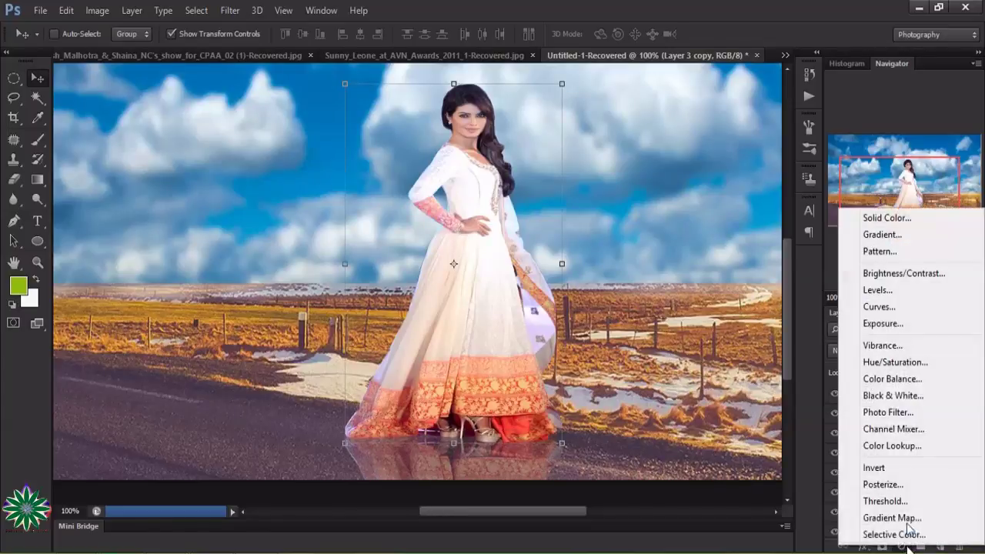
pyautogui.click(893, 216)
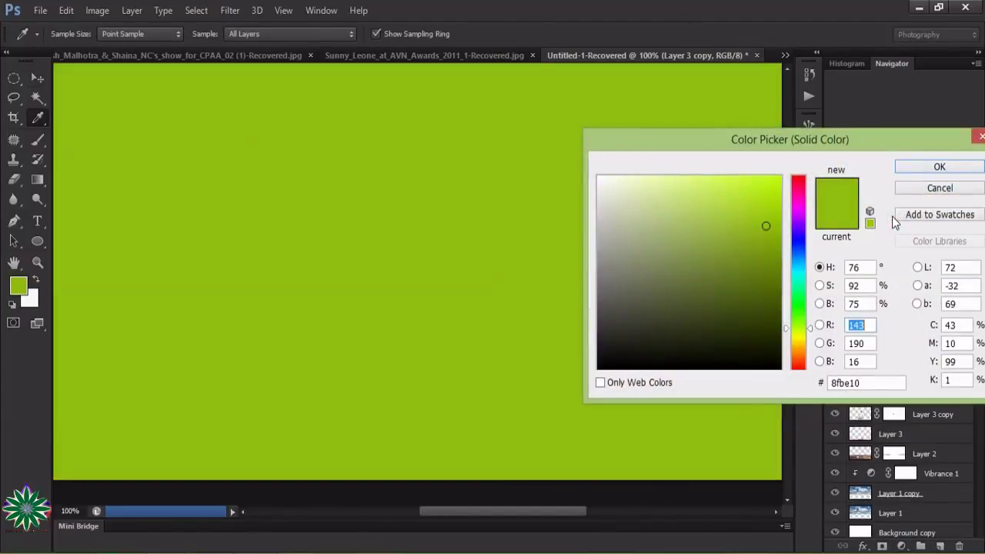
pyautogui.click(772, 188)
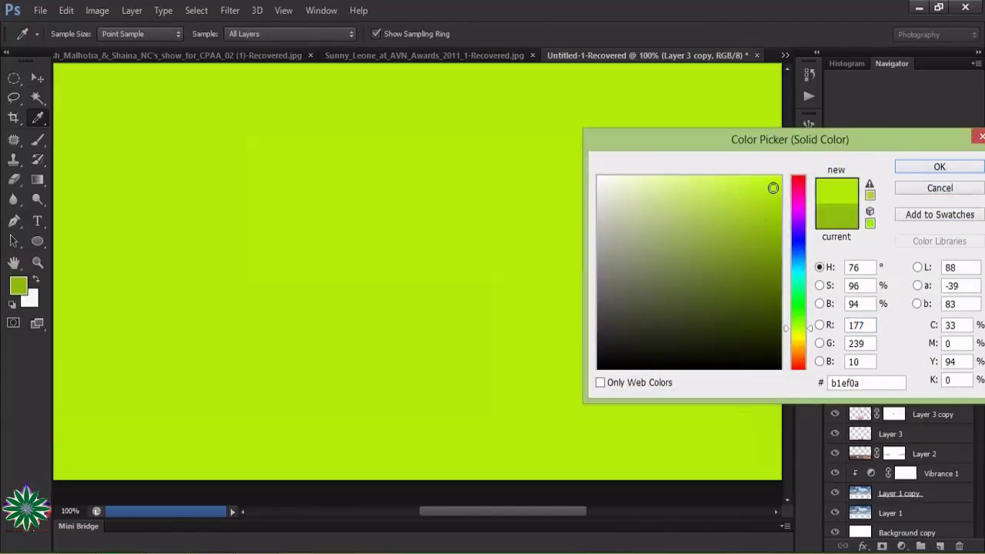
pyautogui.click(902, 170)
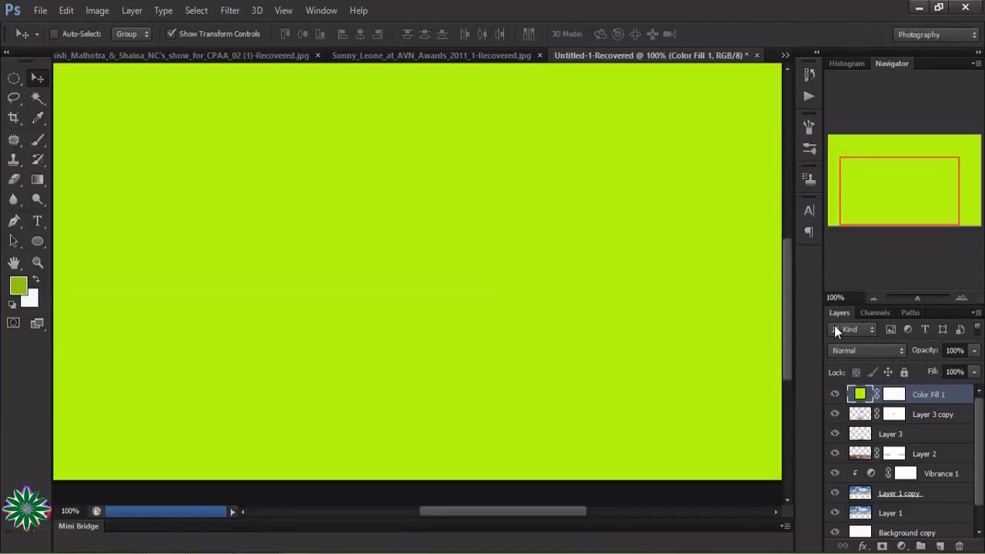
pyautogui.click(858, 348)
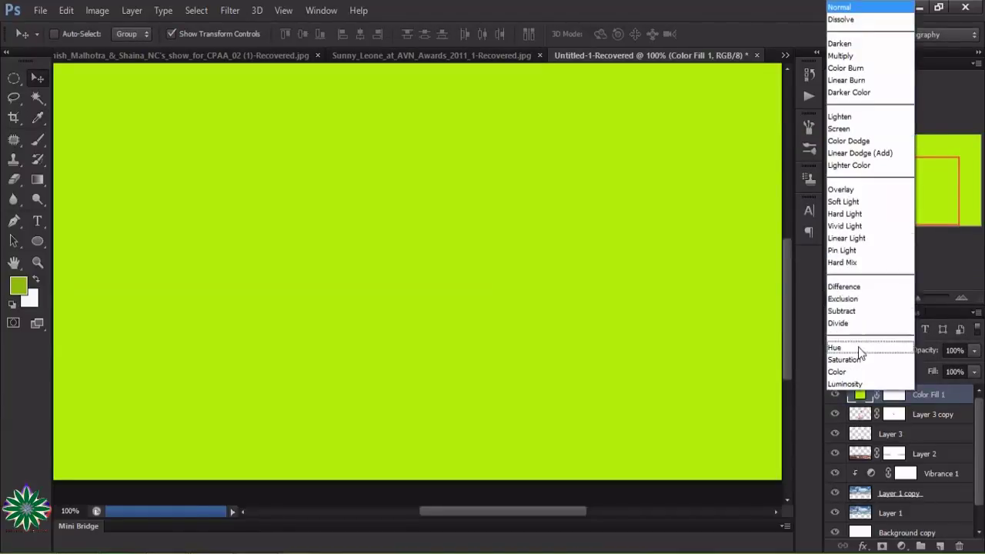
pyautogui.click(850, 118)
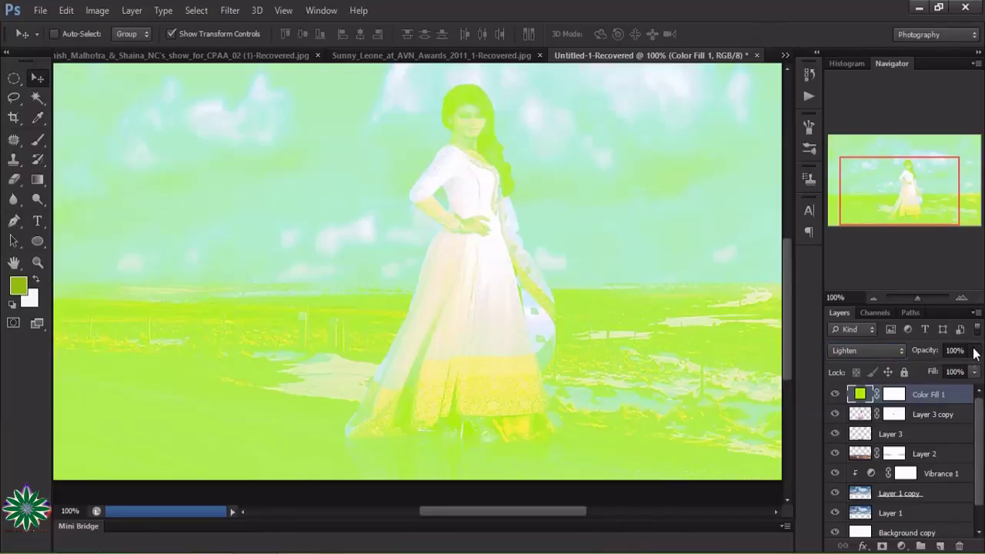
pyautogui.moveTo(973, 351); pyautogui.dragTo(969, 373)
pyautogui.moveTo(901, 369); pyautogui.dragTo(912, 372)
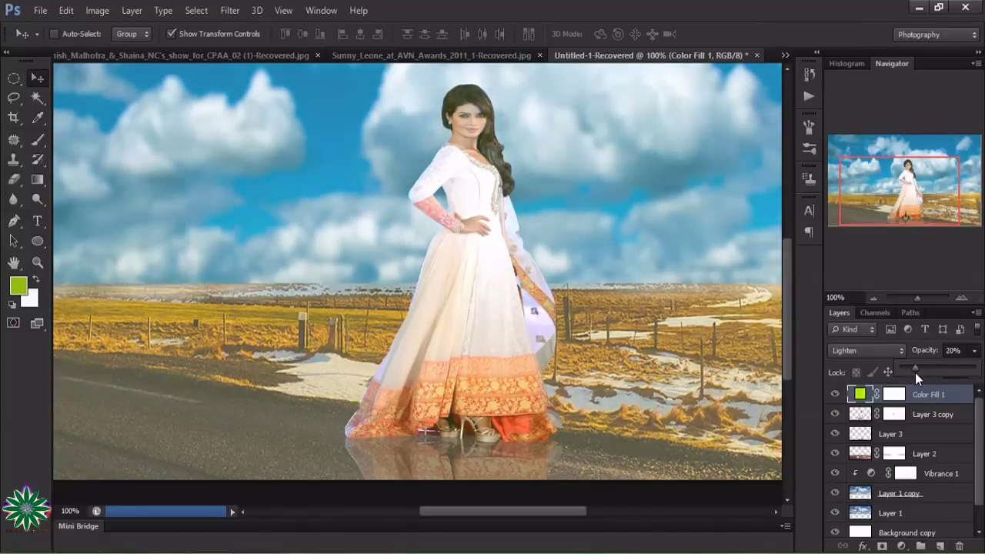
pyautogui.click(905, 545)
# - Add a red (f01332) Solid Color fill layer in Screen mode at about 37% opacity
pyautogui.click(884, 218)
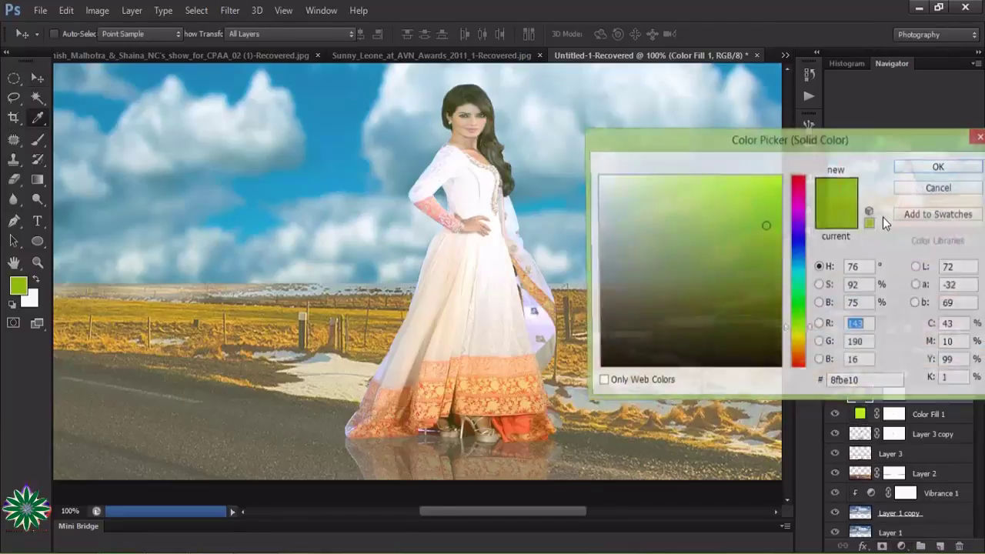
pyautogui.click(798, 186)
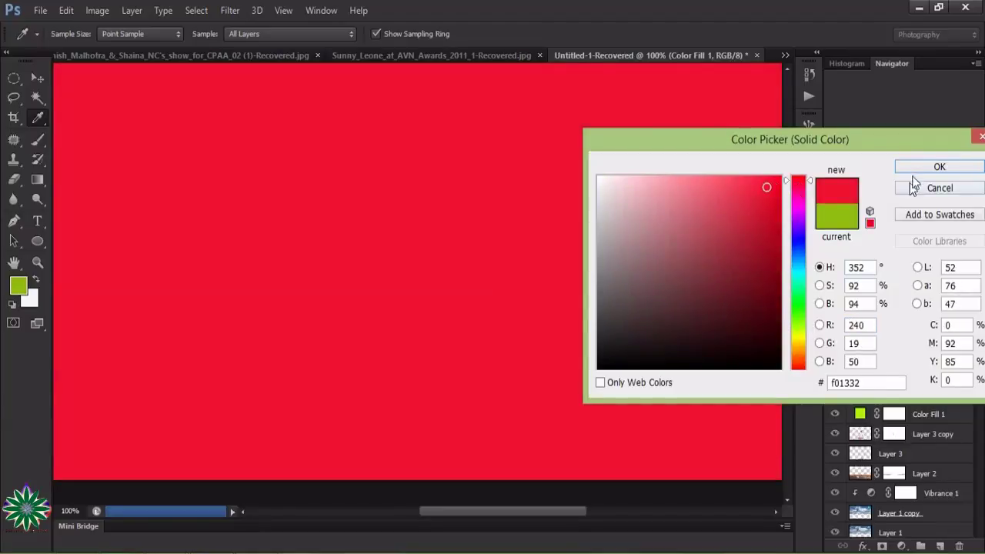
pyautogui.click(918, 167)
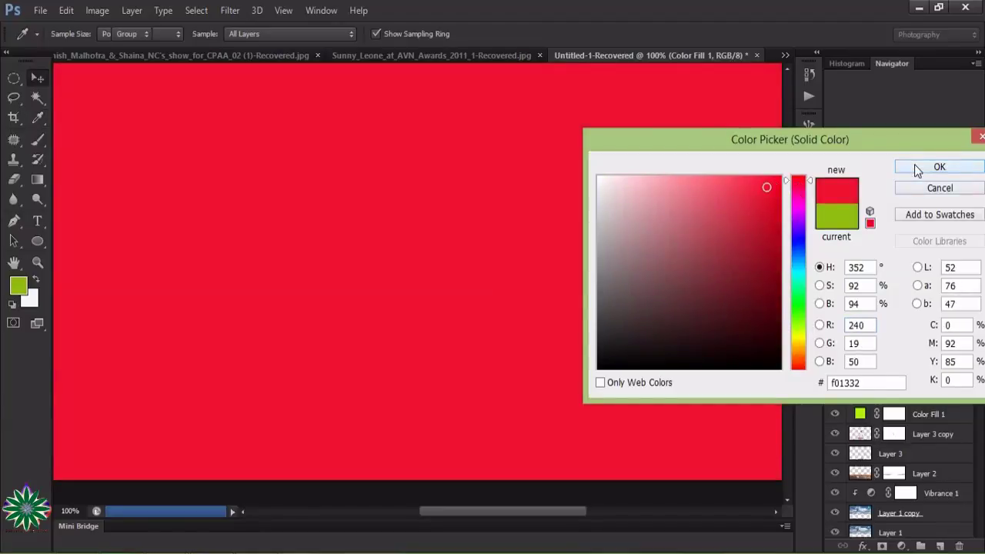
pyautogui.click(877, 351)
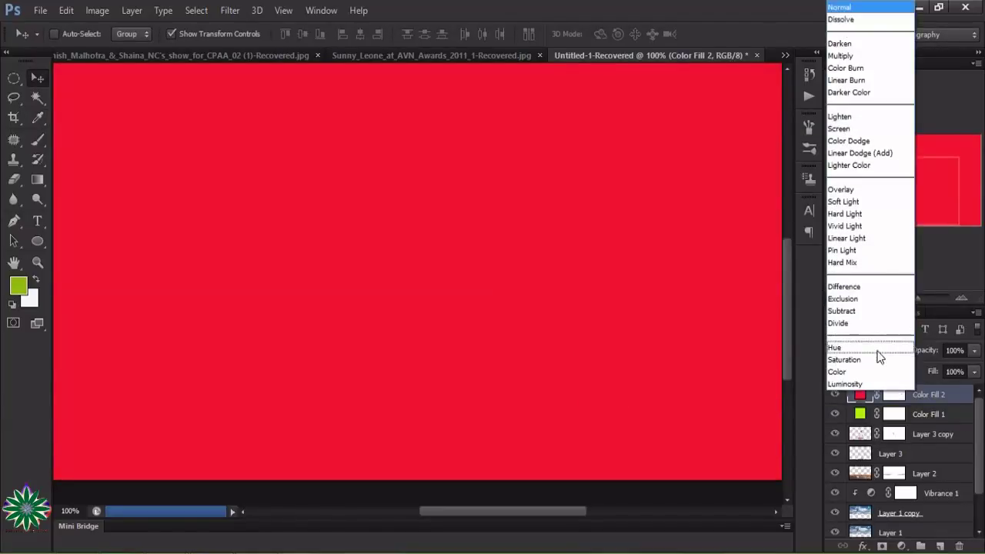
pyautogui.click(850, 129)
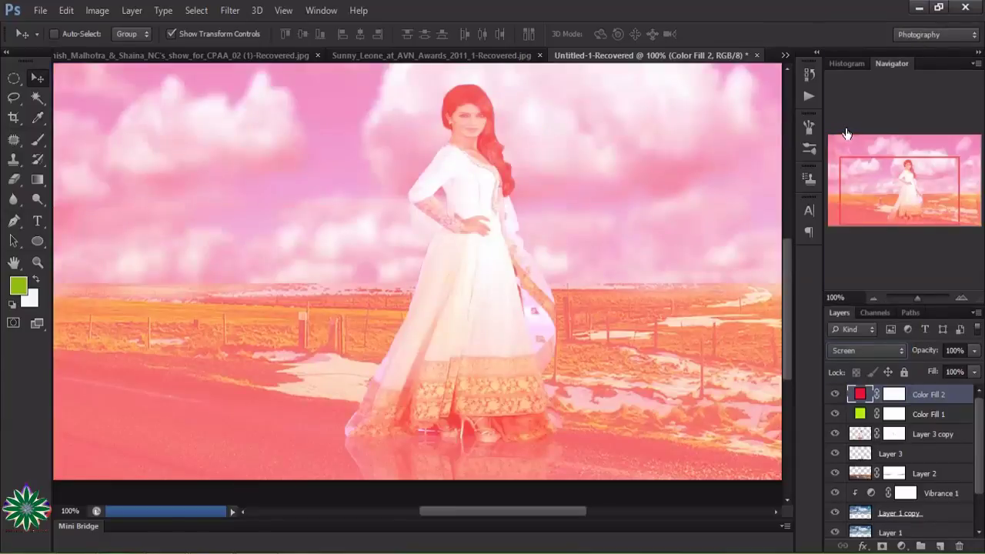
pyautogui.click(976, 352)
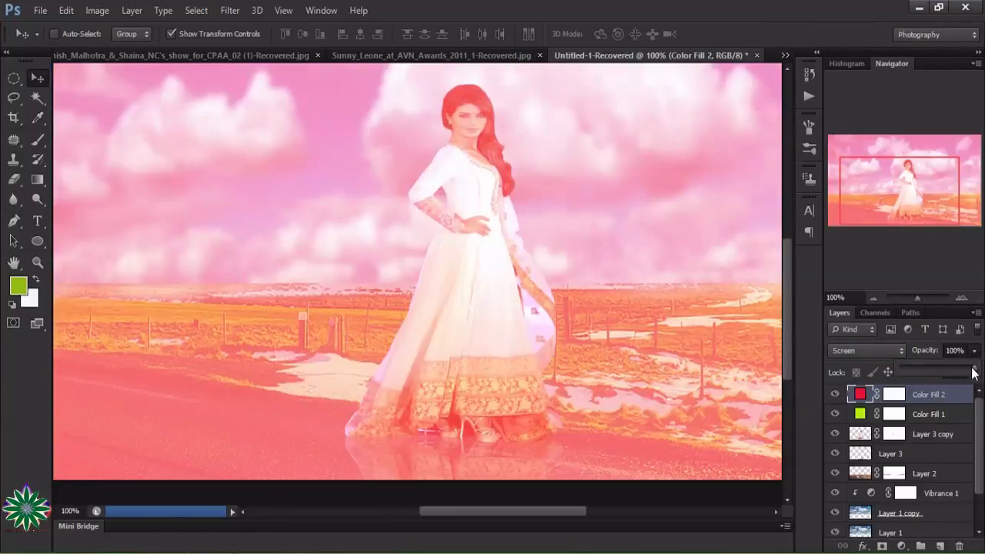
pyautogui.moveTo(974, 374); pyautogui.dragTo(922, 372)
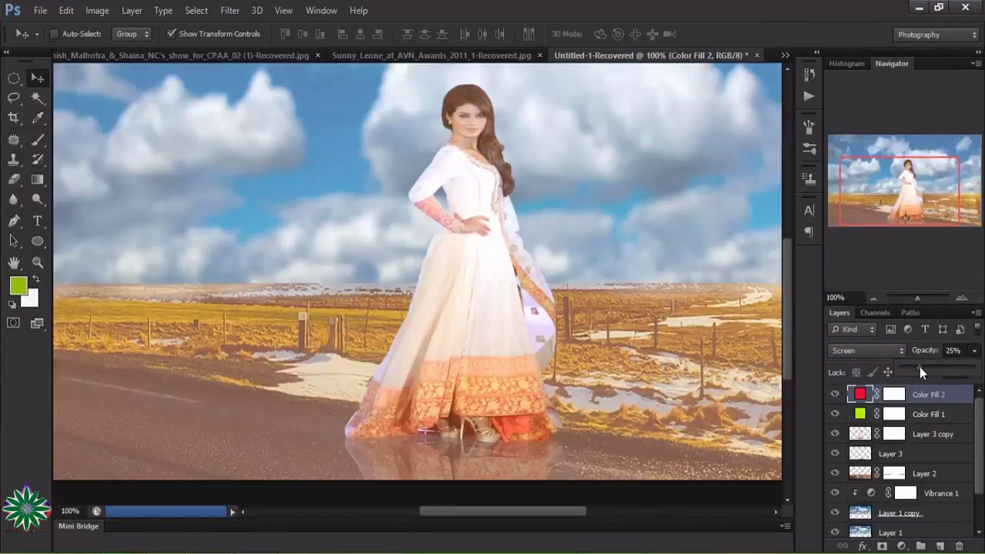
pyautogui.moveTo(926, 369); pyautogui.dragTo(933, 370)
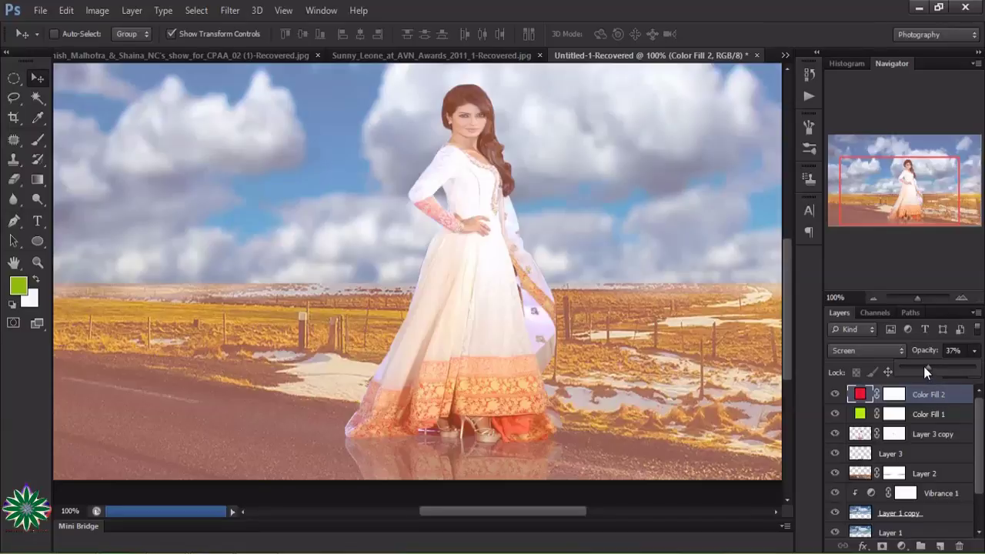
pyautogui.click(902, 548)
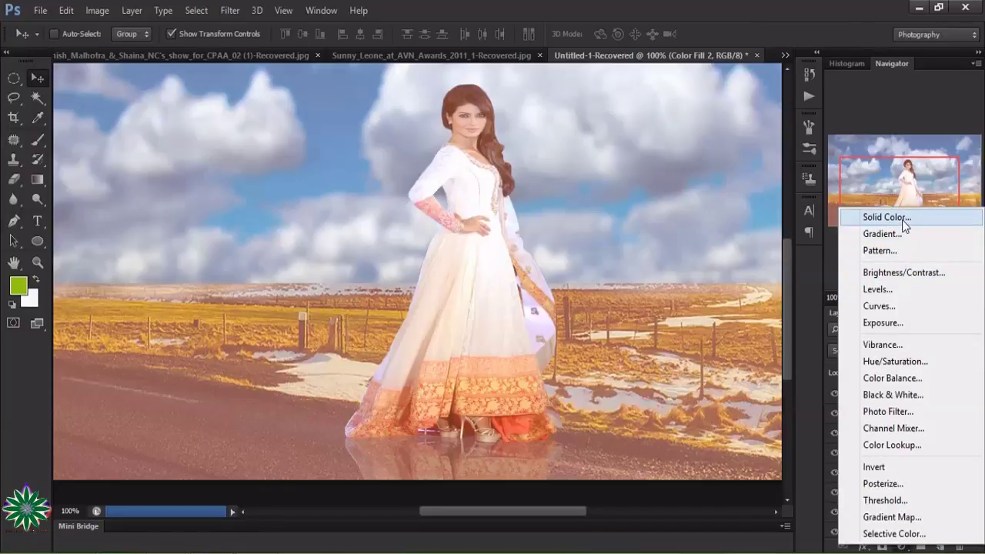
# - Add a blue Solid Color fill layer in Soft Light mode at 73% opacity
pyautogui.click(887, 217)
pyautogui.click(798, 252)
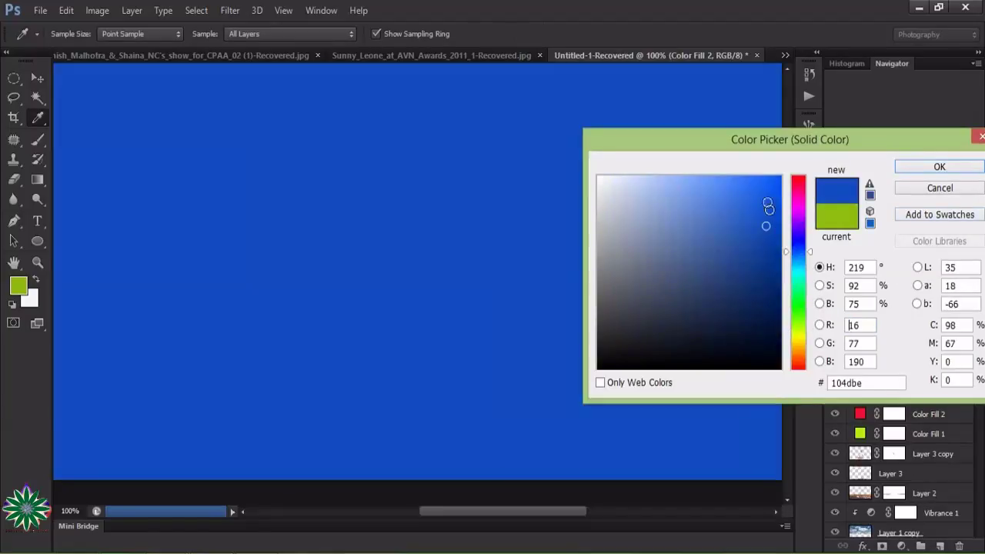
pyautogui.click(767, 197)
pyautogui.press('Return')
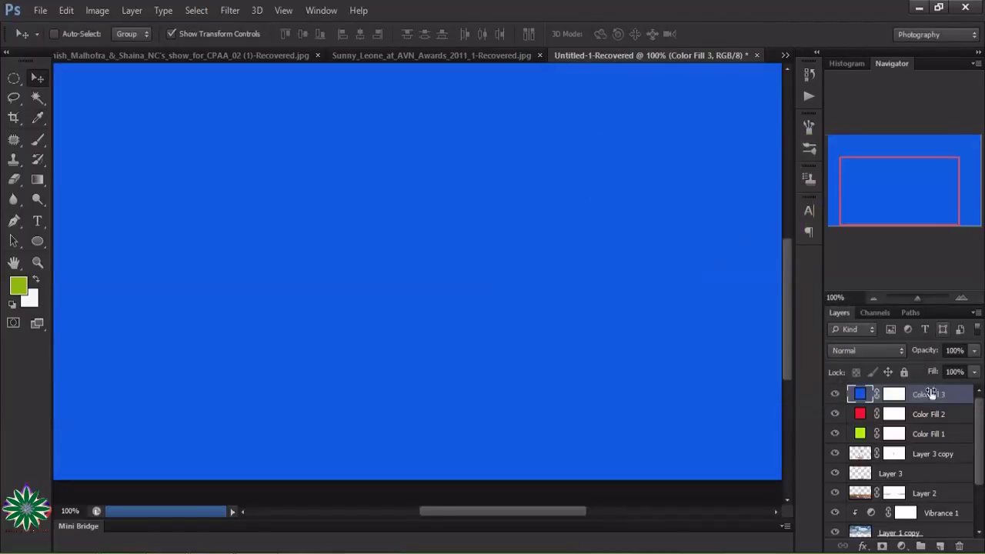
pyautogui.click(873, 351)
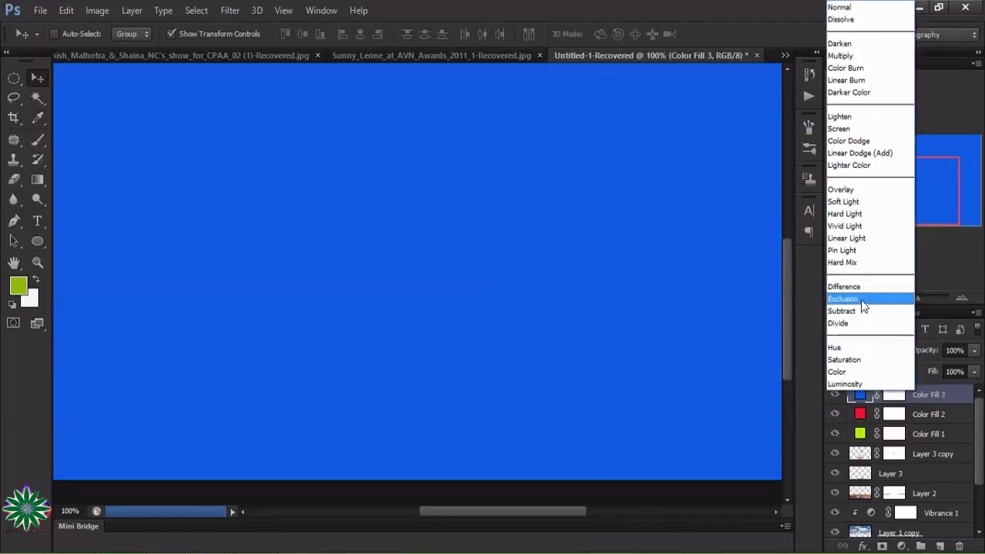
pyautogui.click(843, 202)
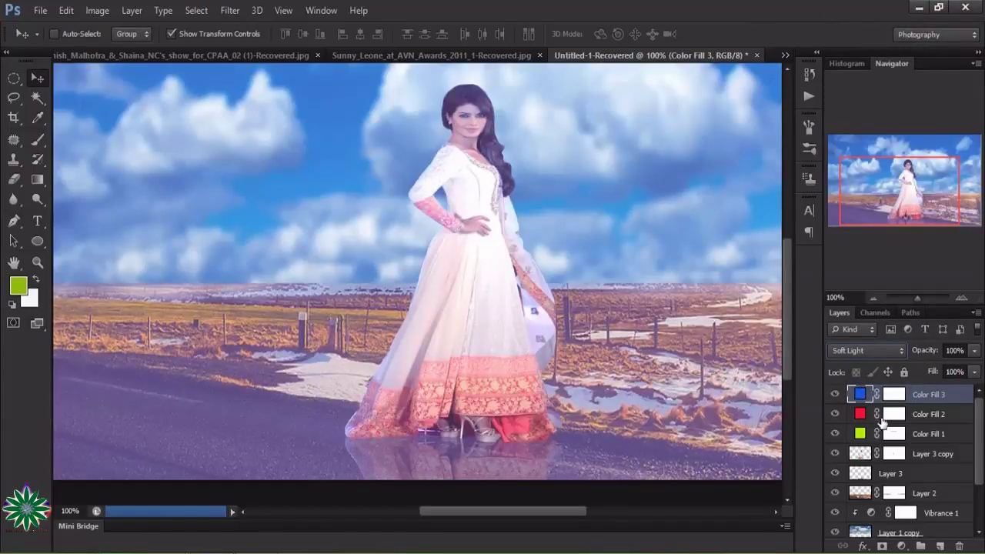
pyautogui.click(974, 351)
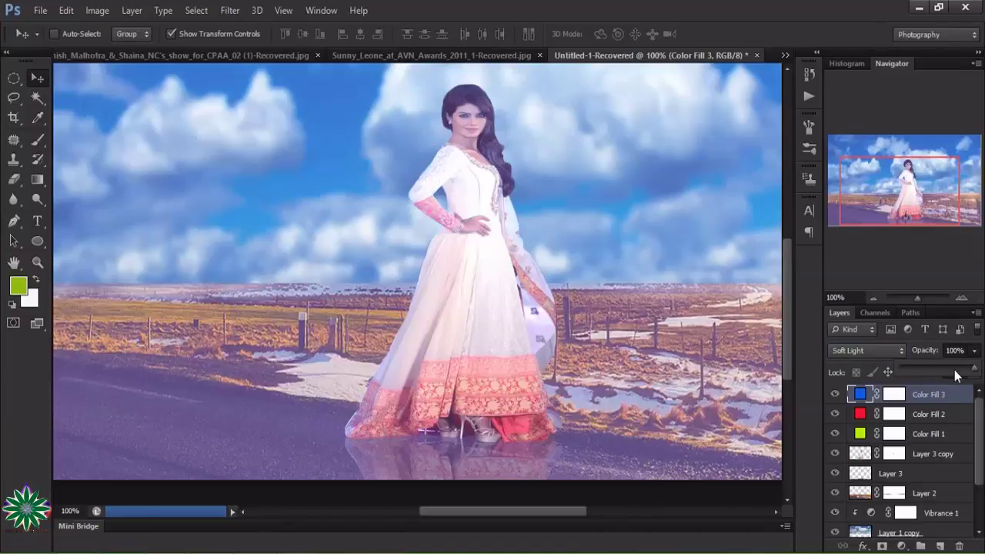
pyautogui.moveTo(974, 370); pyautogui.dragTo(956, 374)
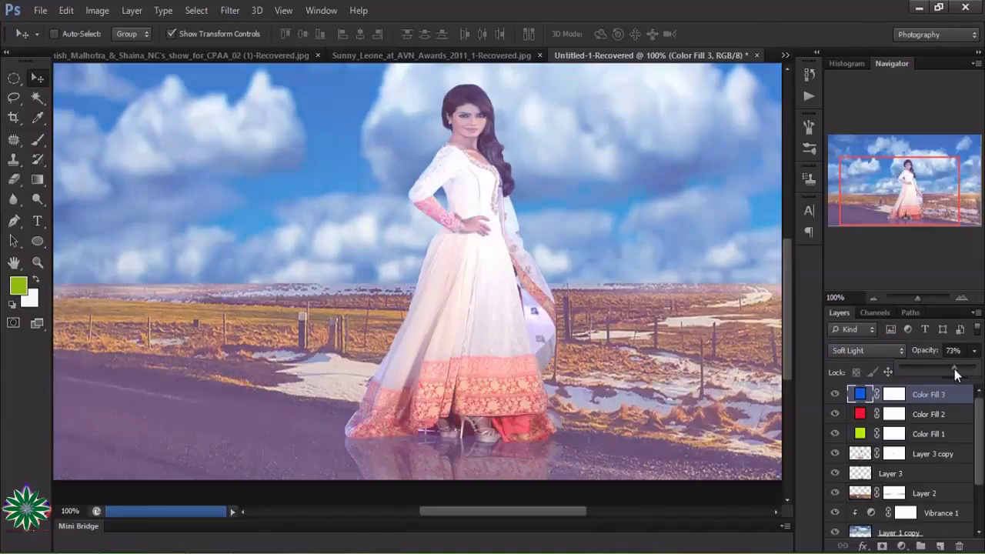
pyautogui.click(902, 546)
# - Add an orange fill layer in Color mode at 66% opacity, toggling its visibility to compare
pyautogui.click(887, 219)
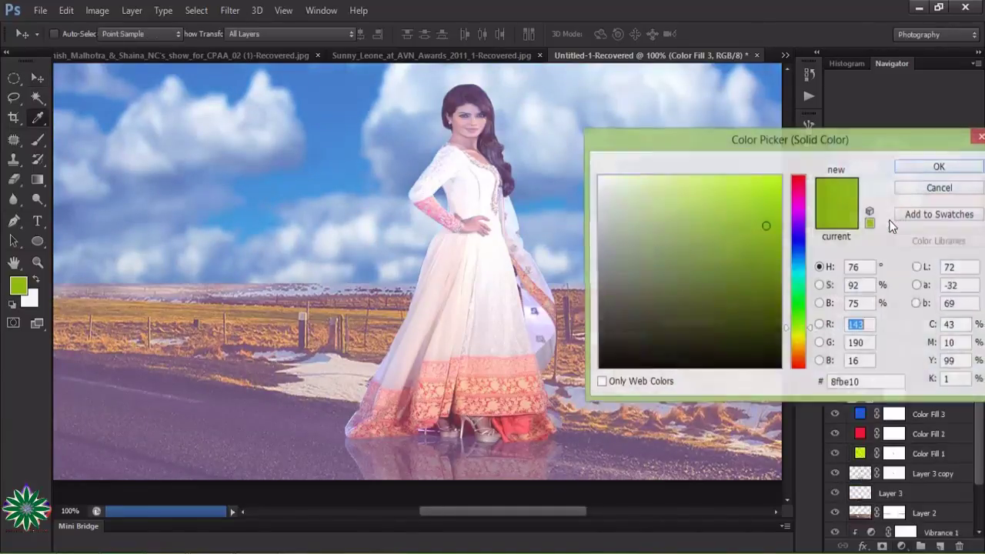
pyautogui.click(799, 352)
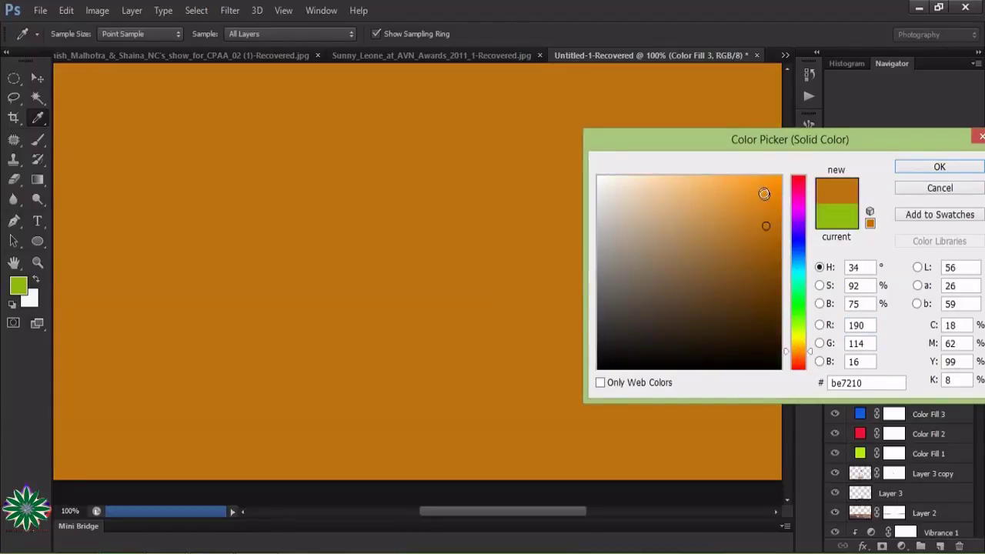
pyautogui.click(764, 193)
pyautogui.click(940, 166)
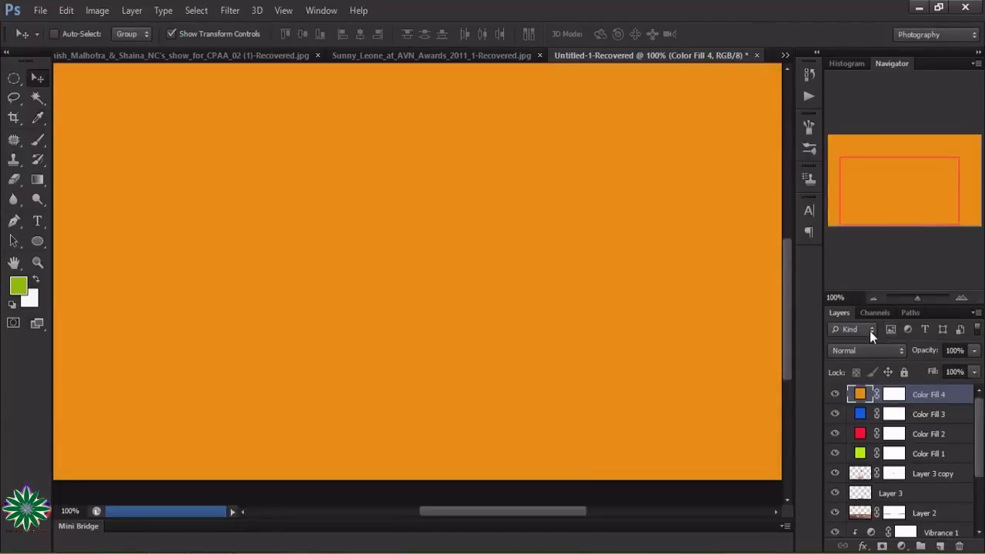
pyautogui.click(866, 350)
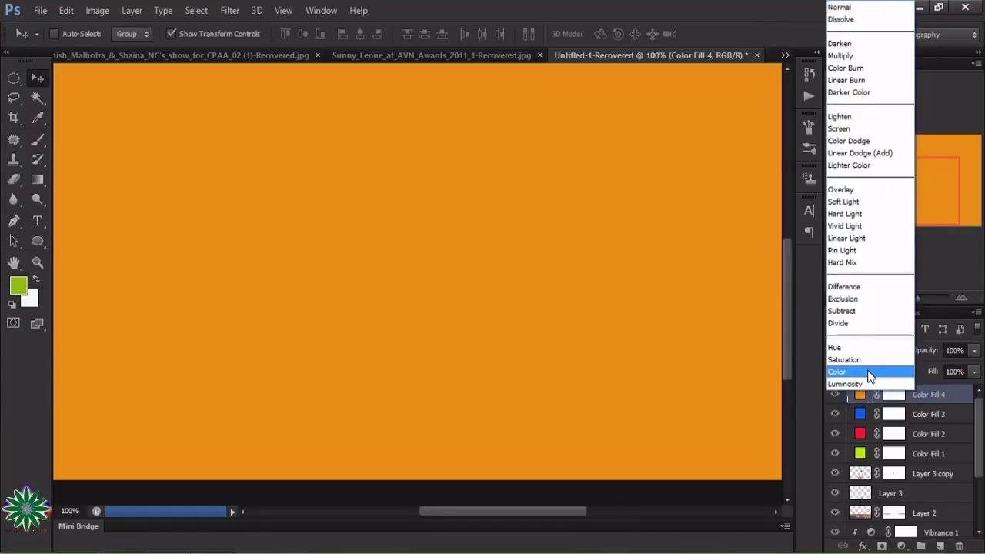
pyautogui.click(870, 373)
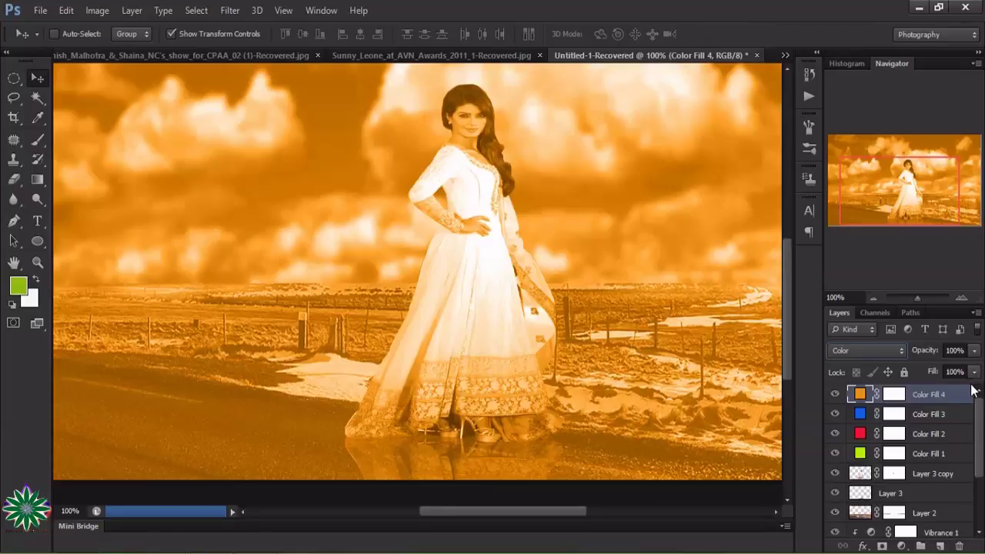
pyautogui.click(976, 354)
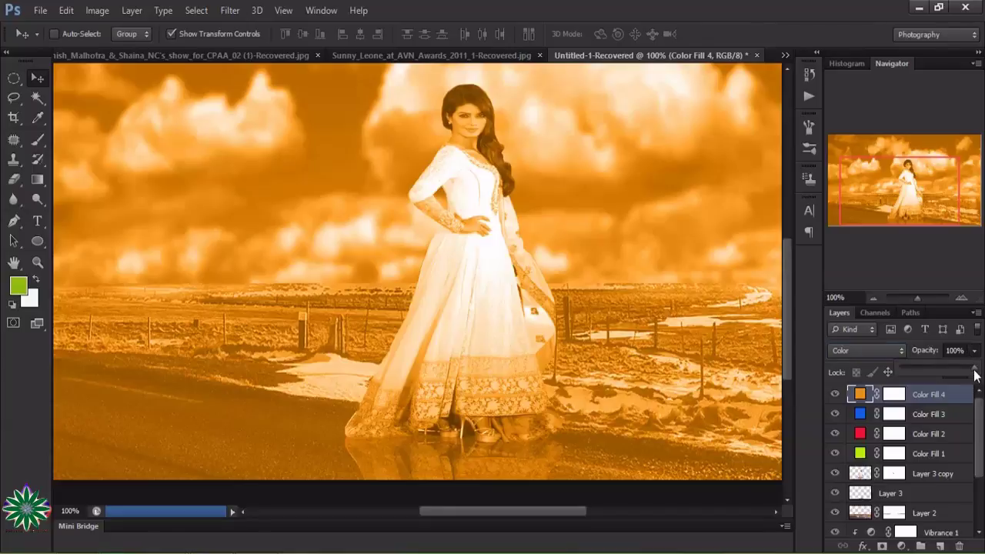
pyautogui.moveTo(975, 374); pyautogui.dragTo(965, 375)
pyautogui.click(836, 395)
pyautogui.click(836, 394)
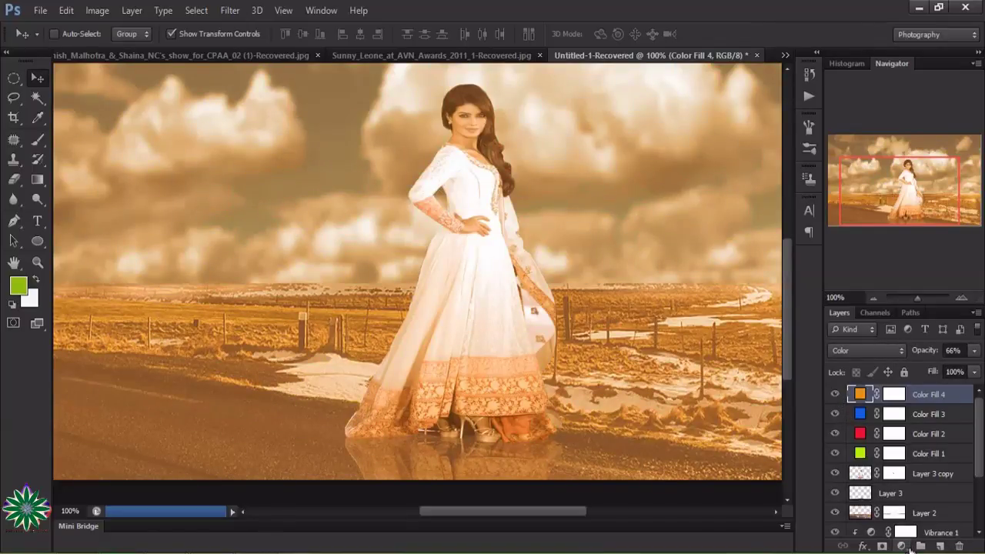
# - Add a Levels layer with input black 52 and output levels 45–228
pyautogui.click(902, 547)
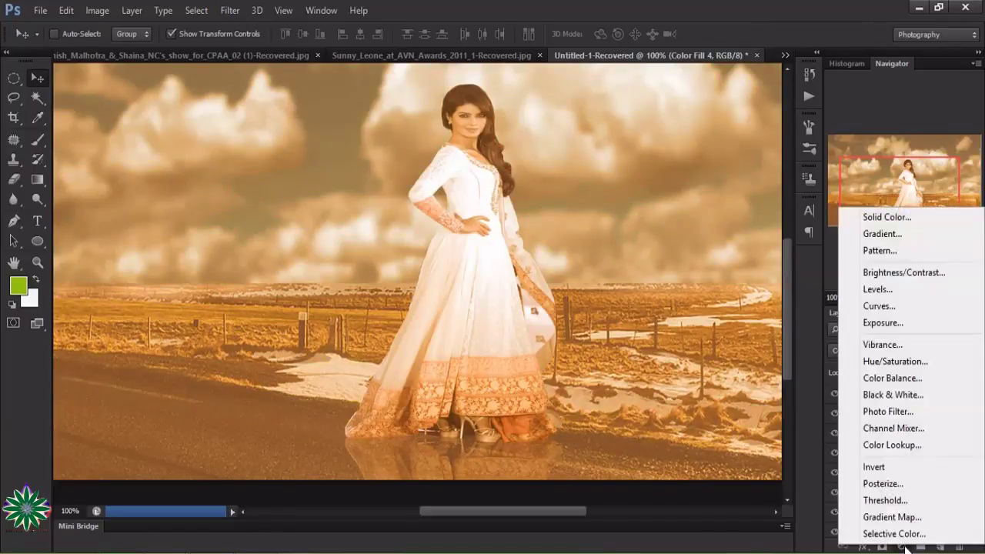
pyautogui.click(905, 290)
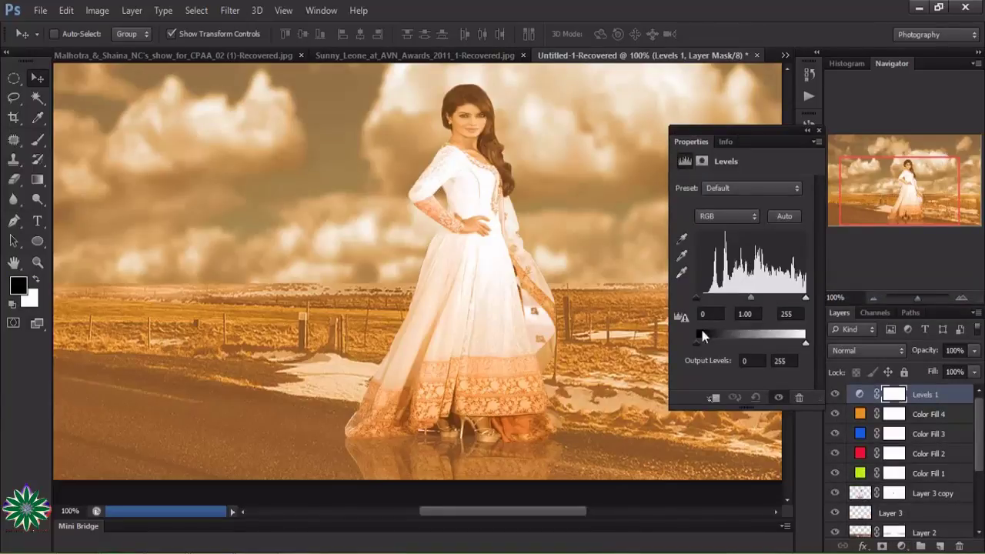
pyautogui.moveTo(698, 299); pyautogui.dragTo(718, 301)
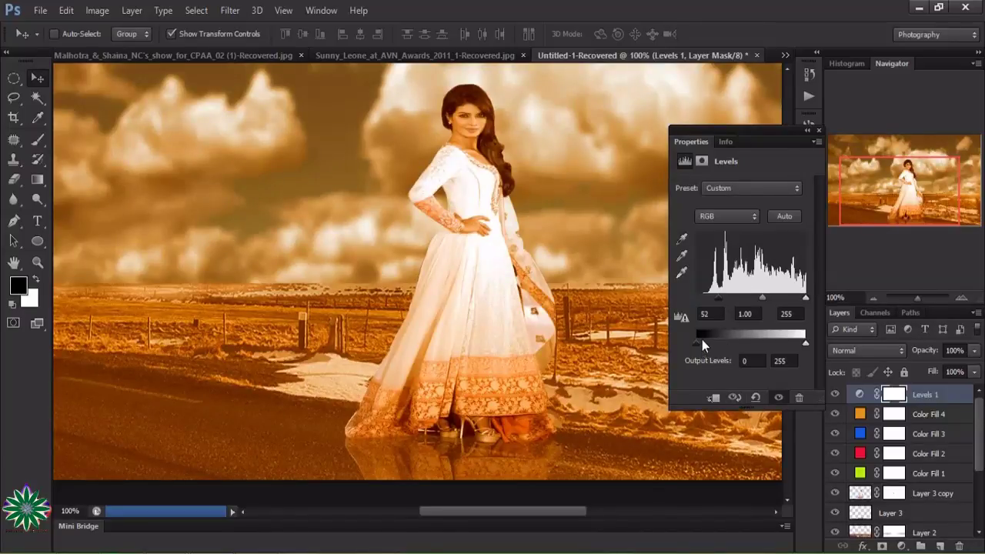
pyautogui.moveTo(699, 342)
pyautogui.mouseDown()
pyautogui.moveTo(735, 351)
pyautogui.moveTo(713, 342)
pyautogui.mouseUp()
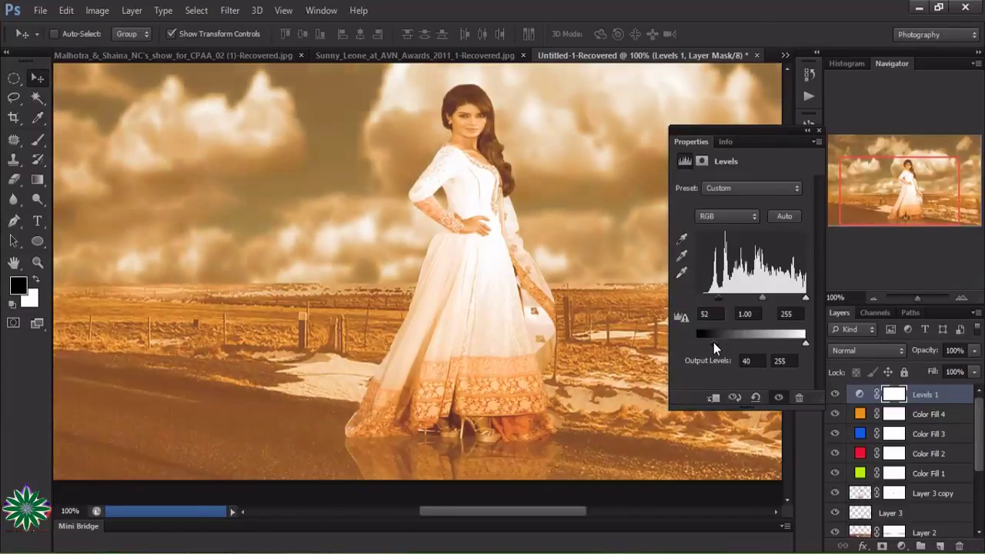
pyautogui.moveTo(805, 343); pyautogui.dragTo(793, 343)
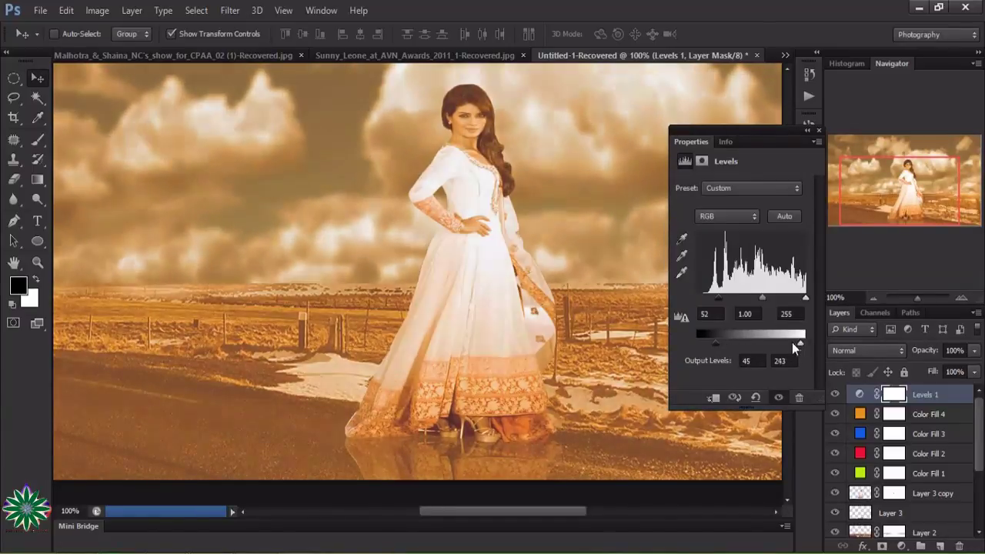
pyautogui.click(818, 129)
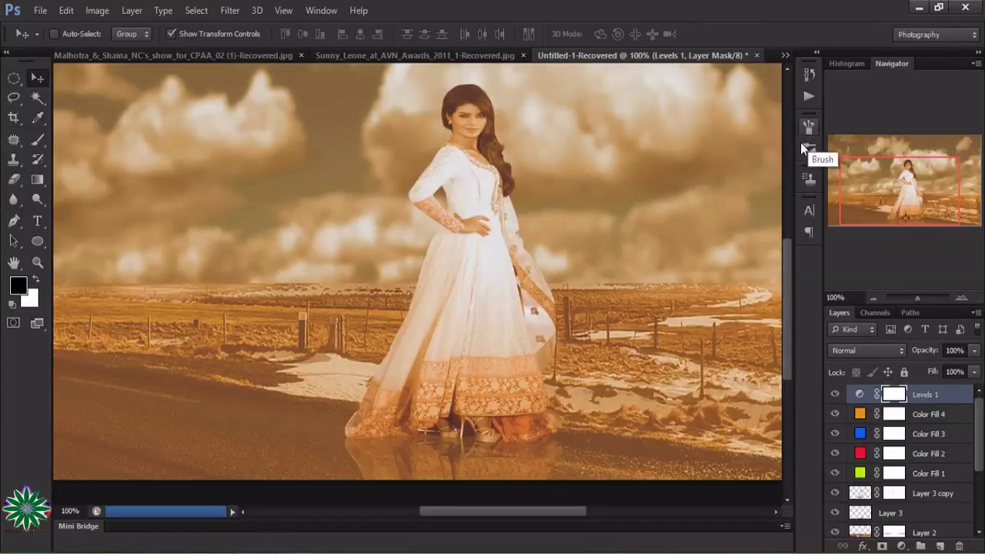
pyautogui.click(908, 549)
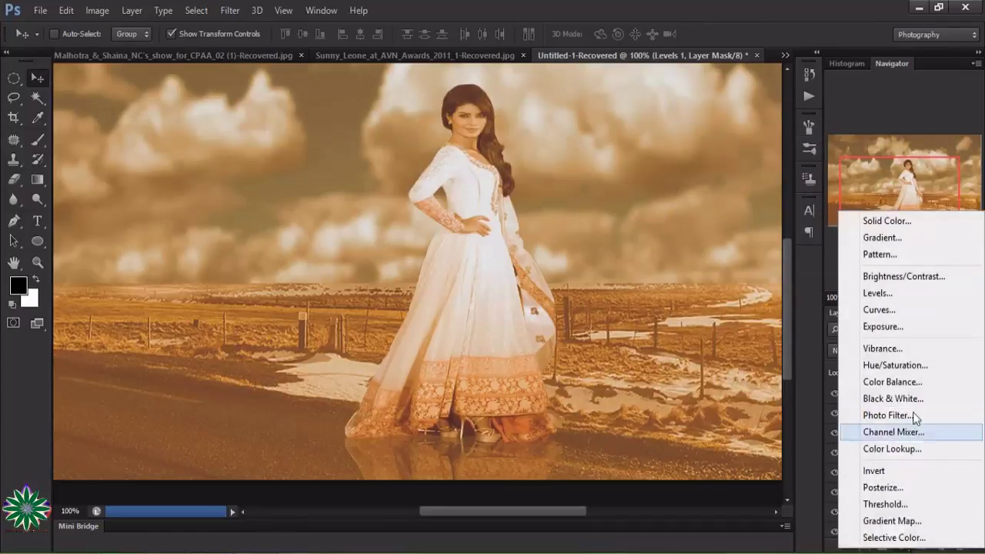
# - Add a Color Balance layer with midtones set to -62/+40/-31
pyautogui.click(893, 378)
pyautogui.moveTo(717, 224)
pyautogui.mouseDown()
pyautogui.moveTo(694, 223)
pyautogui.moveTo(734, 251)
pyautogui.moveTo(706, 274)
pyautogui.mouseUp()
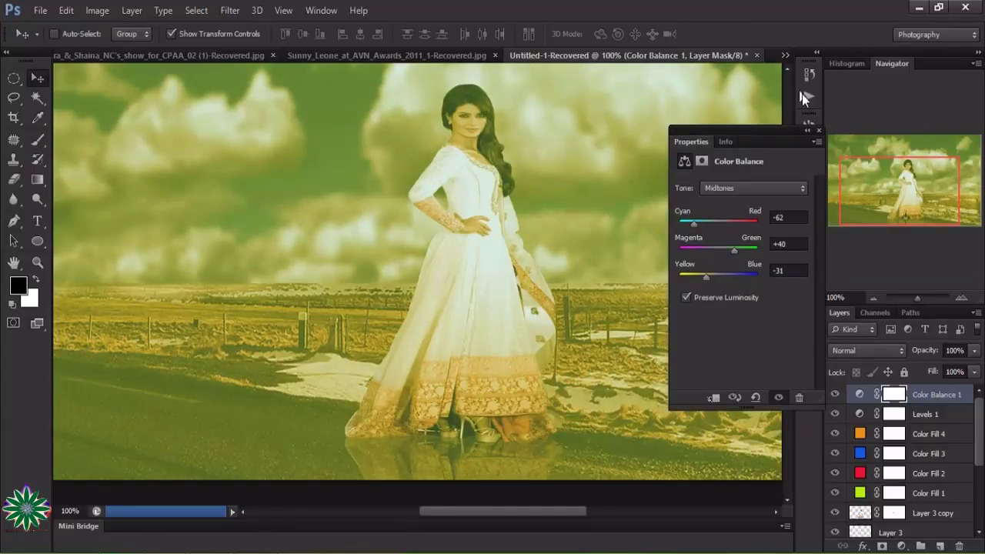
pyautogui.click(816, 127)
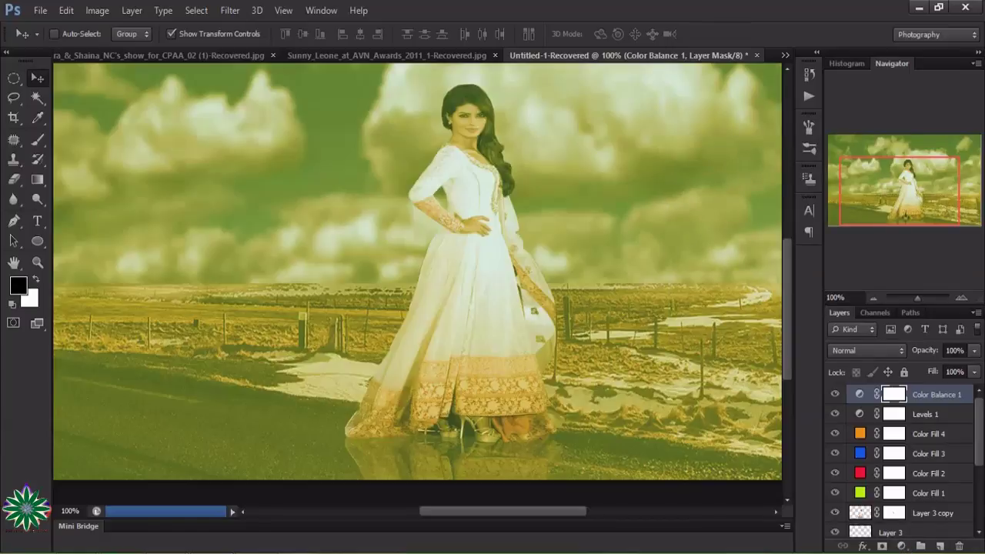
# - Add a Curves layer with the black point raised to input 26
pyautogui.click(902, 546)
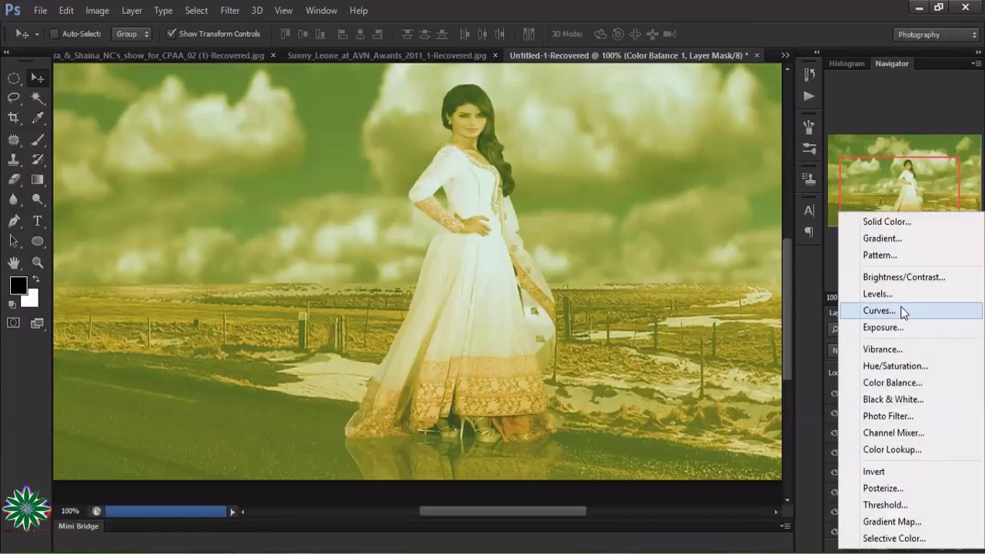
pyautogui.click(873, 311)
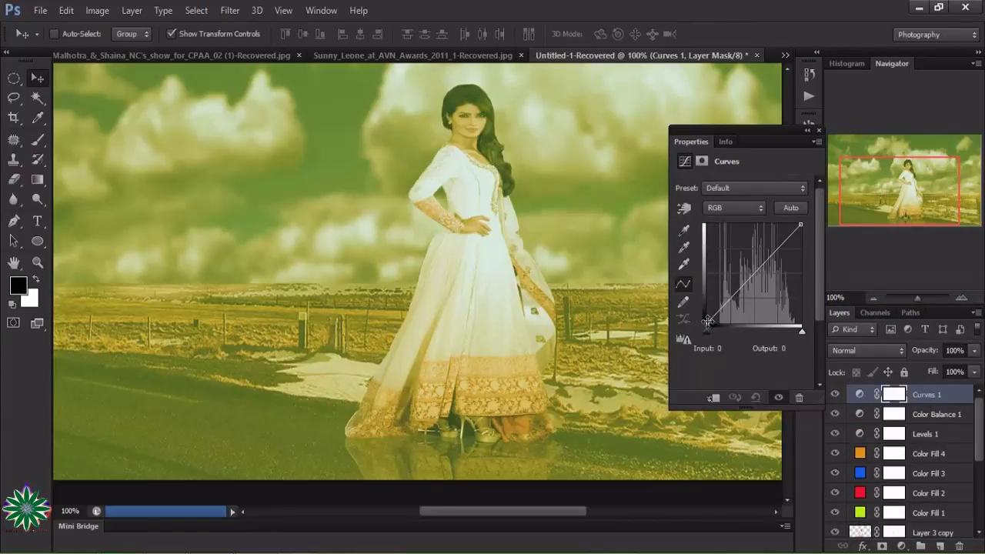
pyautogui.moveTo(707, 324); pyautogui.dragTo(715, 324)
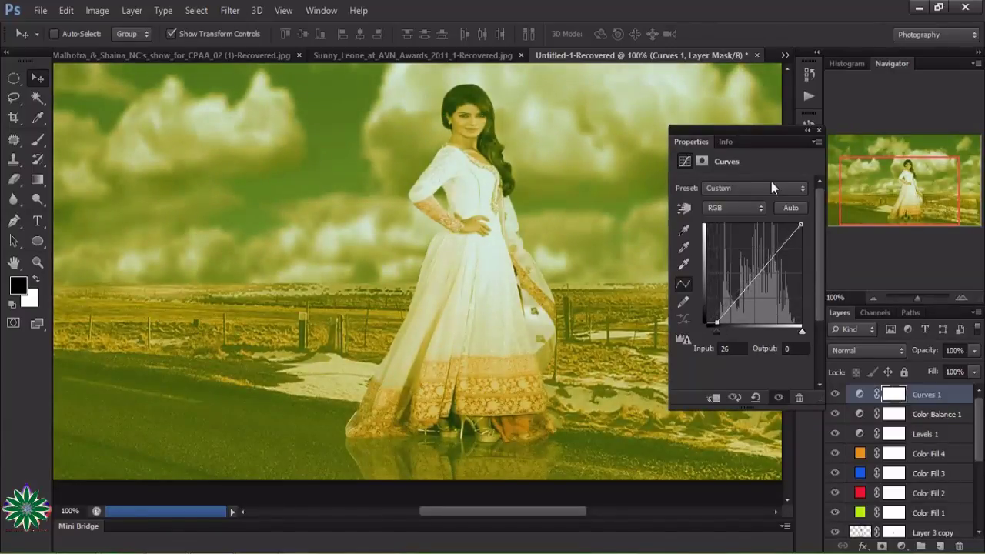
pyautogui.click(819, 129)
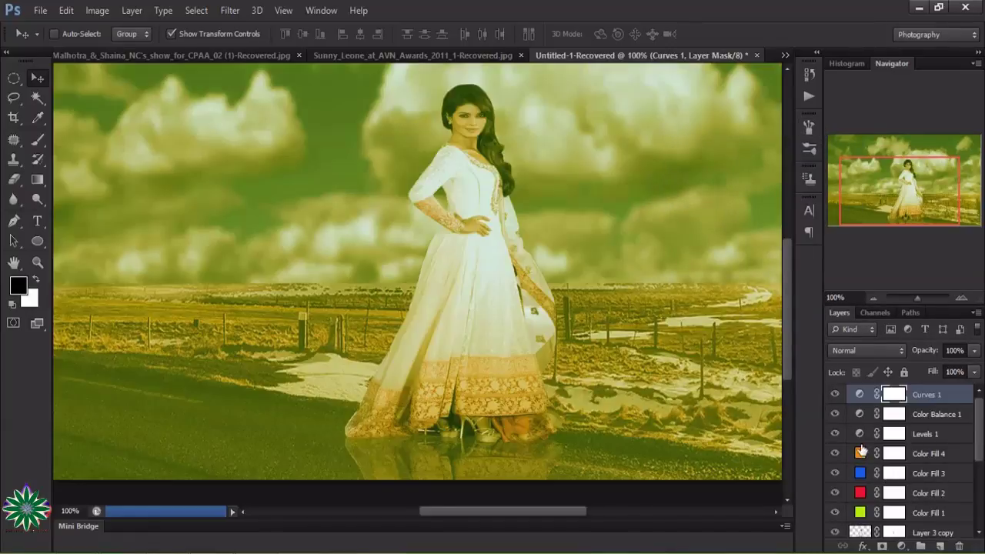
# - Select Curves 1, Color Balance 1, Levels 1 and Color Fill 1–4, then group them into Group 1
pyautogui.keyDown('ctrl'); pyautogui.click(931, 418); pyautogui.keyUp('ctrl')
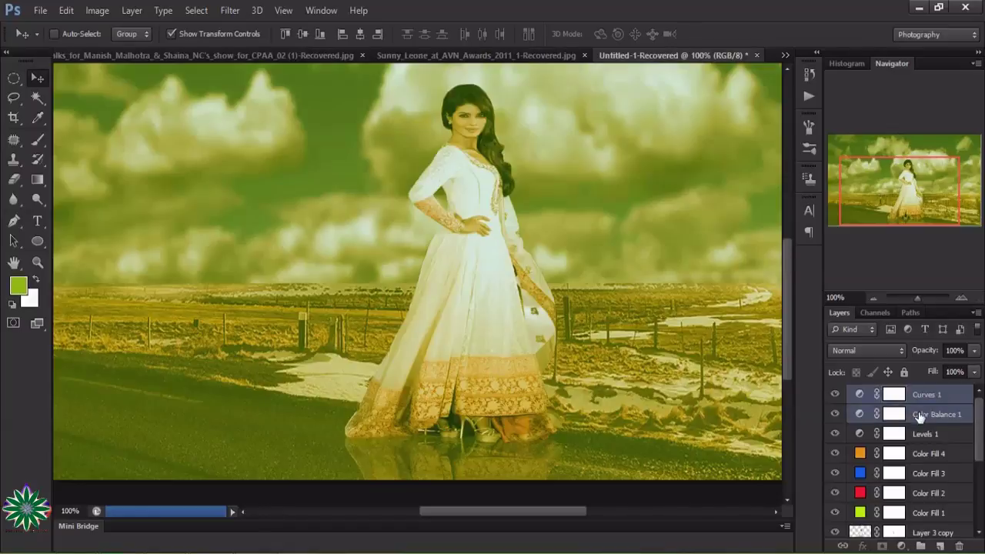
pyautogui.keyDown('ctrl'); pyautogui.click(929, 420); pyautogui.keyUp('ctrl')
pyautogui.keyDown('ctrl'); pyautogui.click(929, 435); pyautogui.keyUp('ctrl')
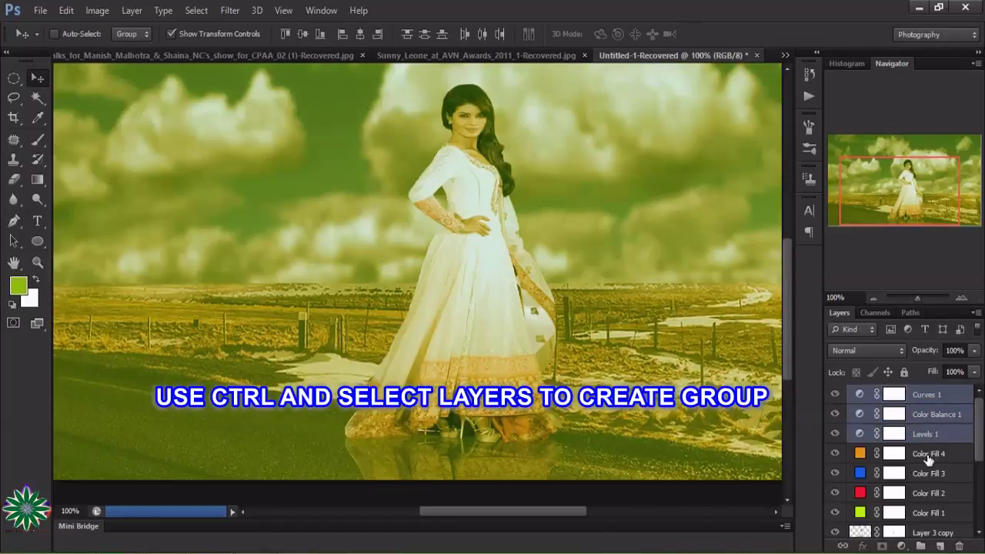
pyautogui.keyDown('ctrl'); pyautogui.click(930, 458); pyautogui.keyUp('ctrl')
pyautogui.keyDown('ctrl'); pyautogui.click(932, 475); pyautogui.keyUp('ctrl')
pyautogui.keyDown('ctrl'); pyautogui.click(933, 499); pyautogui.keyUp('ctrl')
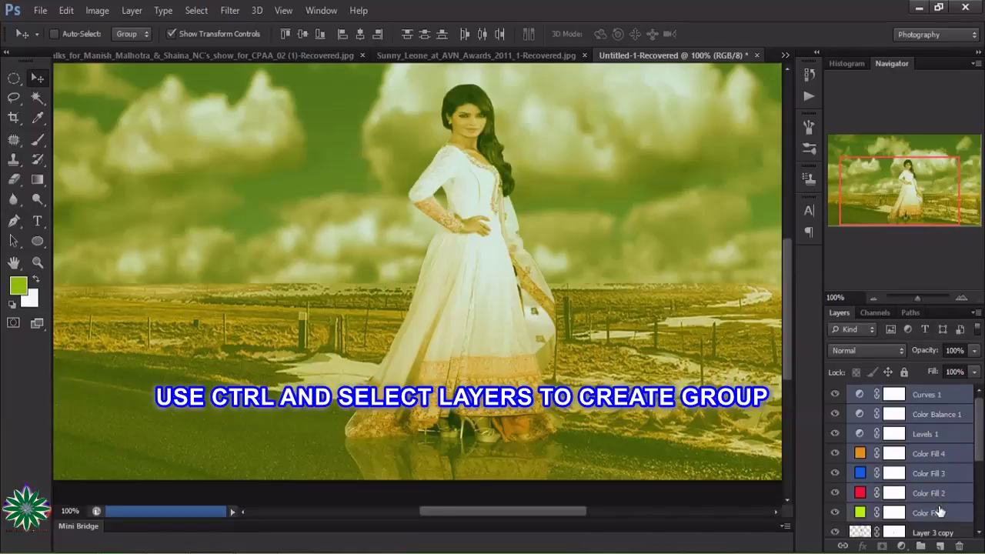
pyautogui.moveTo(980, 435); pyautogui.dragTo(979, 466)
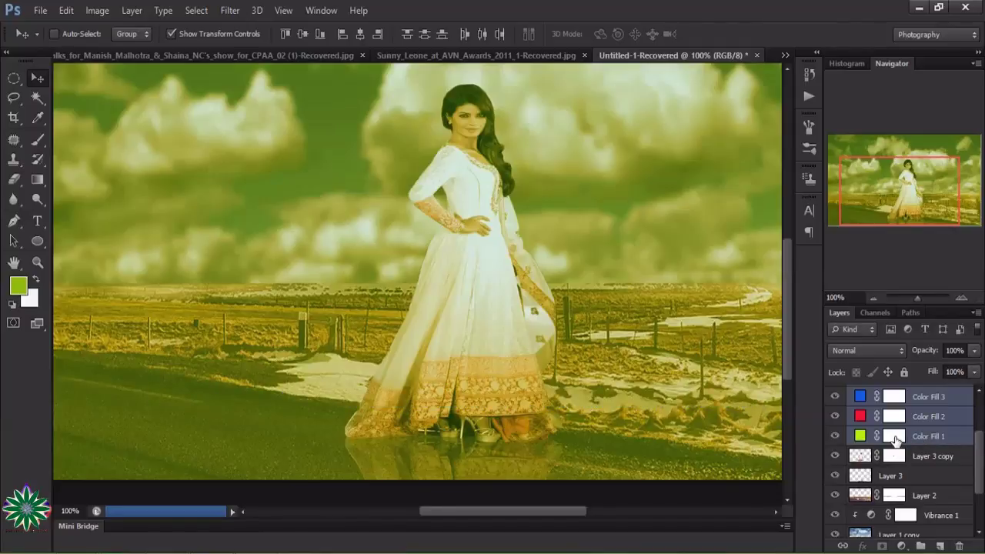
pyautogui.moveTo(896, 439); pyautogui.dragTo(908, 535)
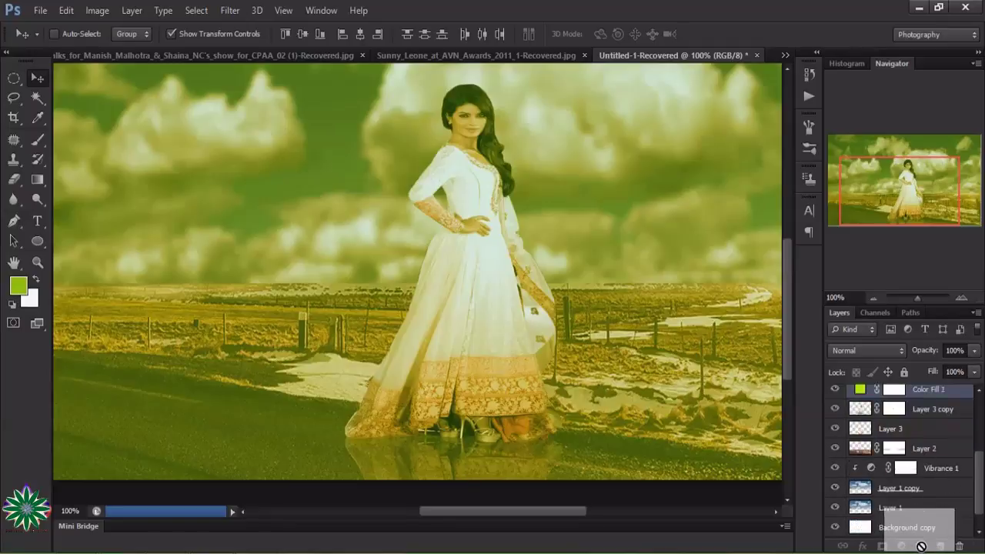
pyautogui.moveTo(908, 535); pyautogui.dragTo(921, 547)
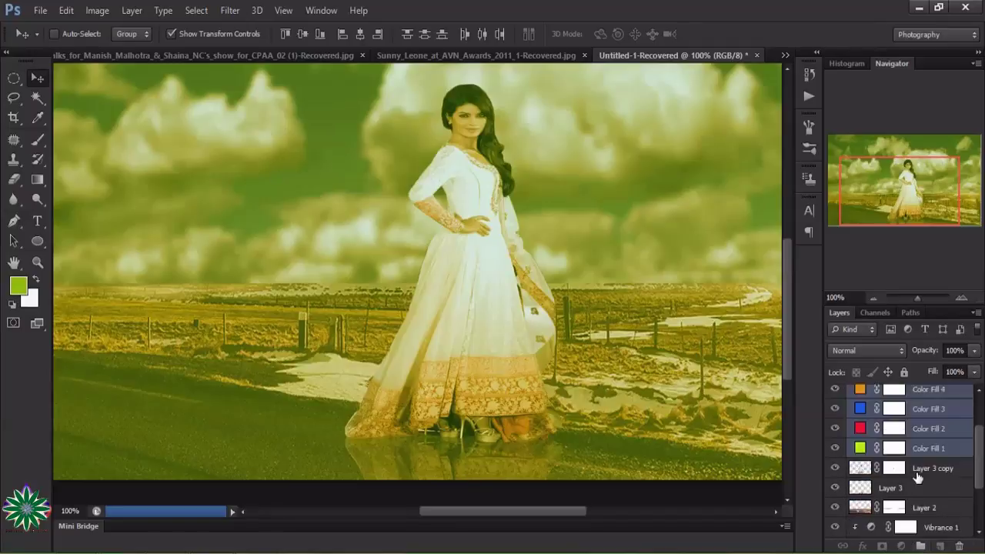
pyautogui.scroll(2, 918, 478)
pyautogui.moveTo(931, 412); pyautogui.dragTo(922, 546)
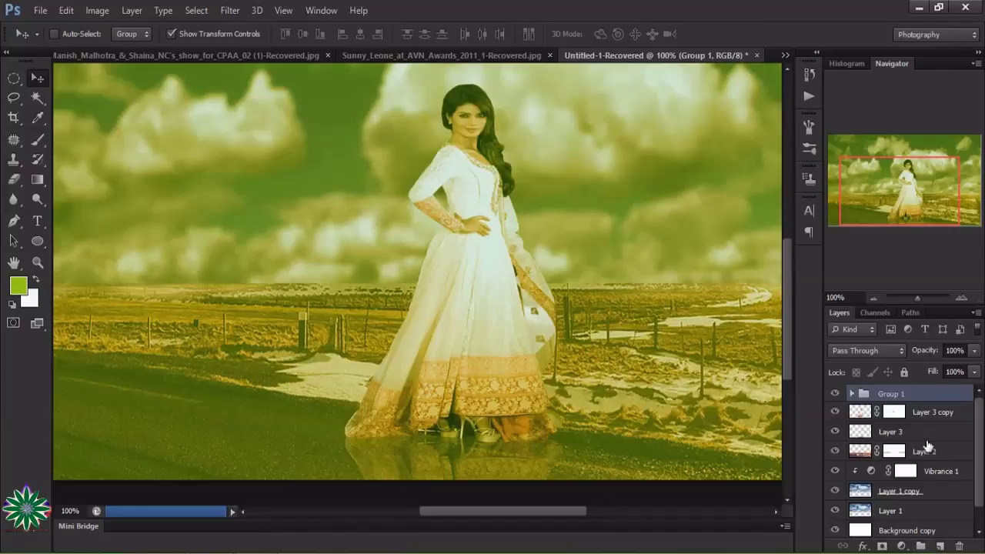
# - Set Group 1's opacity to 29%, then hide and show the group to compare
pyautogui.click(973, 372)
pyautogui.moveTo(971, 374); pyautogui.dragTo(969, 376)
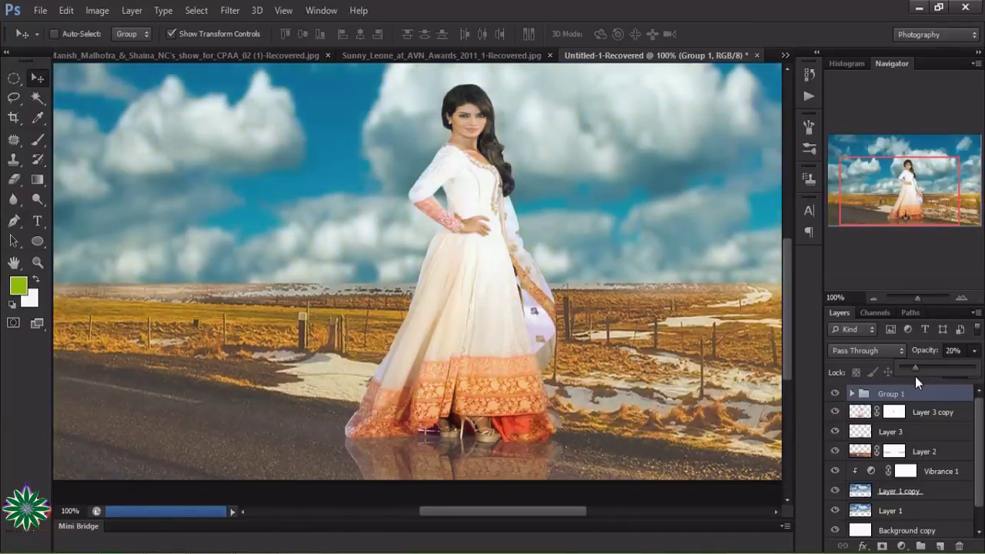
pyautogui.moveTo(915, 376); pyautogui.dragTo(890, 380)
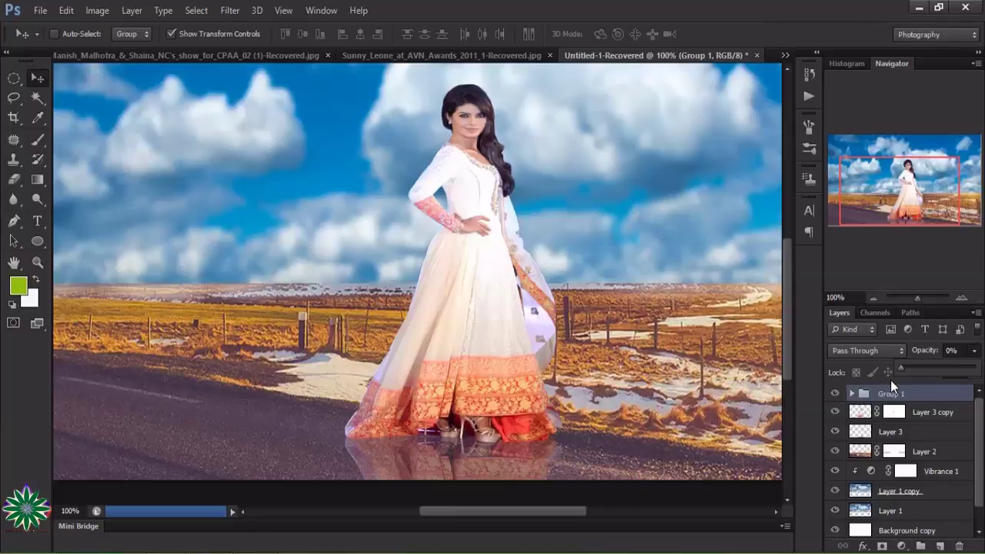
pyautogui.moveTo(903, 367); pyautogui.dragTo(912, 371)
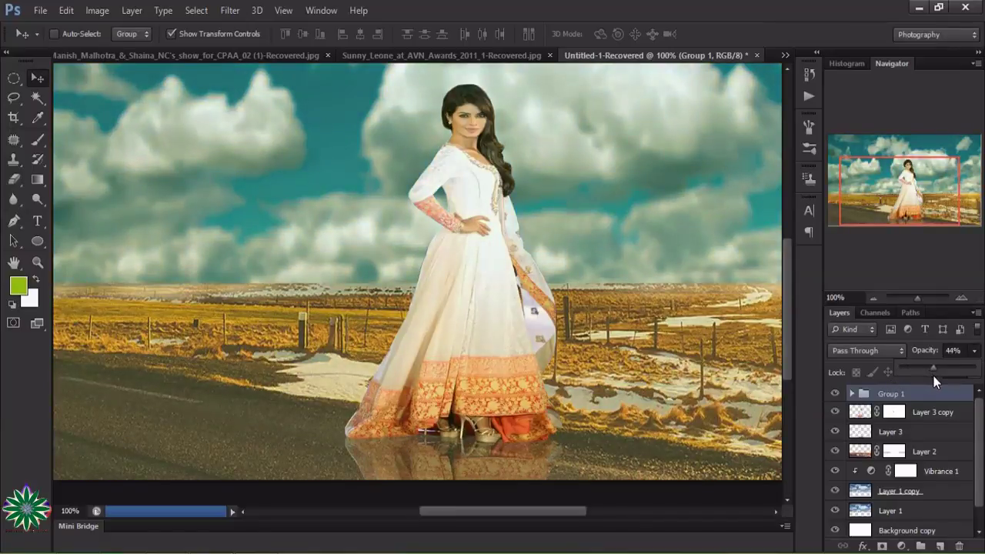
pyautogui.moveTo(936, 381); pyautogui.dragTo(925, 381)
pyautogui.click(835, 394)
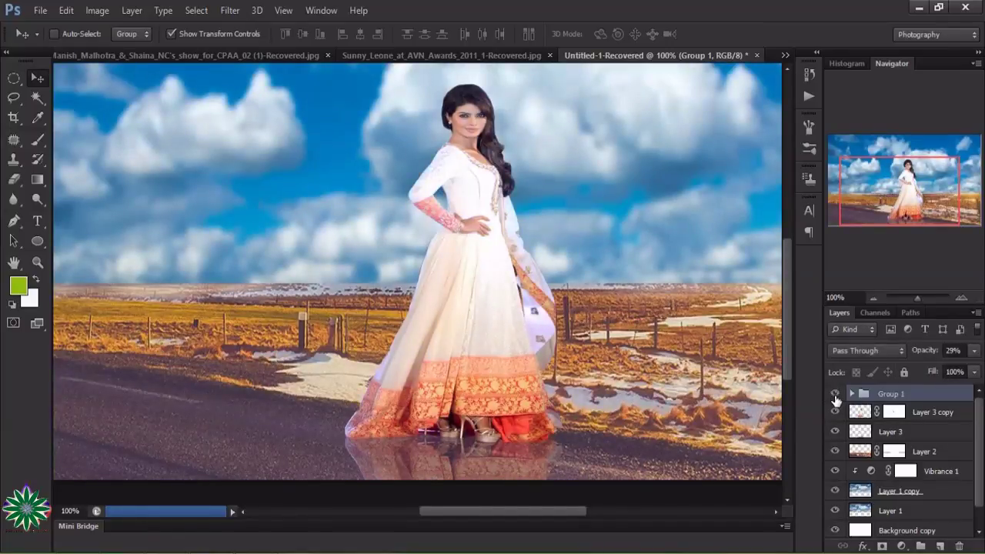
pyautogui.click(835, 397)
# - Expand Group 1 and compare Curves 1, Color Fill 4 and Color Balance on and off
pyautogui.click(852, 393)
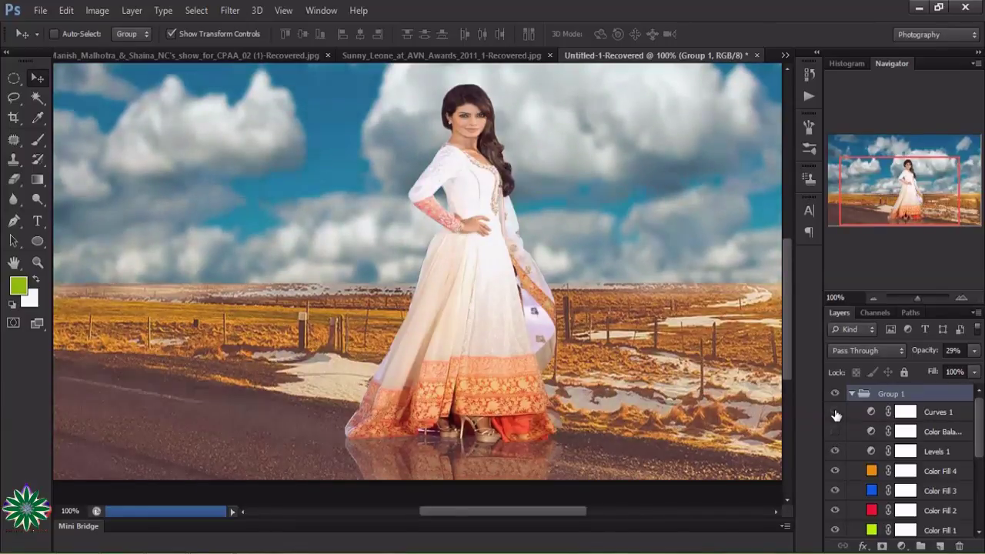
pyautogui.click(836, 413)
pyautogui.click(836, 470)
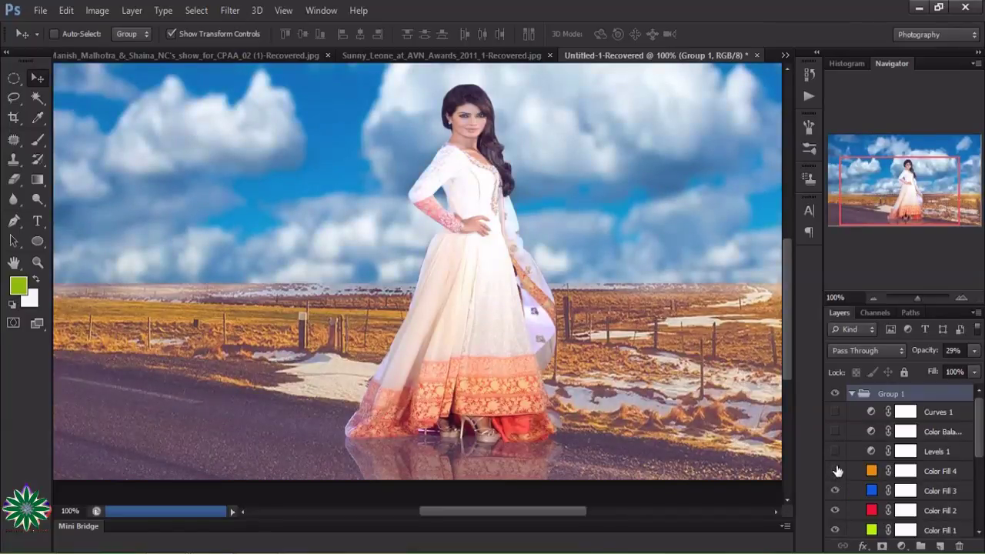
pyautogui.click(836, 433)
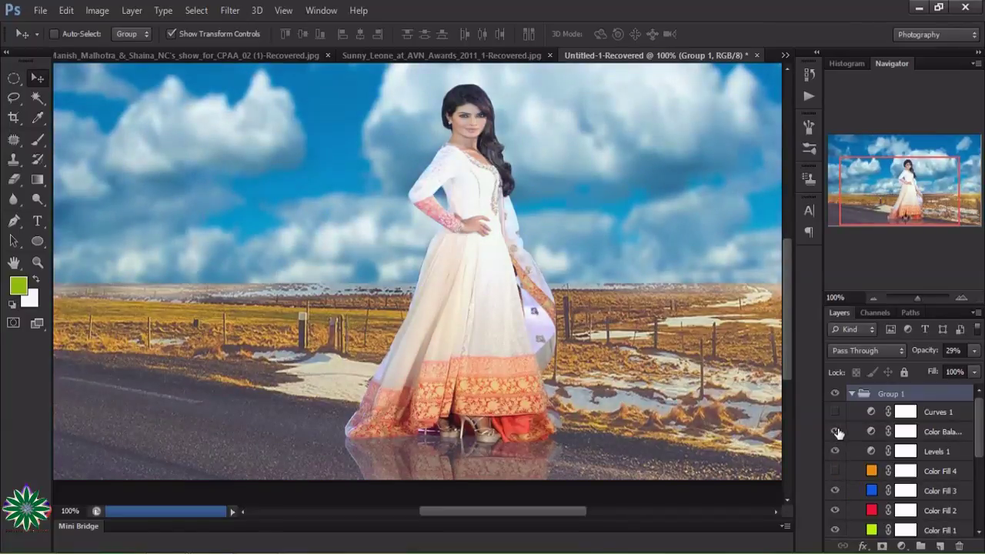
pyautogui.click(836, 471)
# - Compare Color Fill 2 on and off, restore Curves 1, and raise Group 1 to 100% opacity
pyautogui.click(835, 511)
pyautogui.click(835, 412)
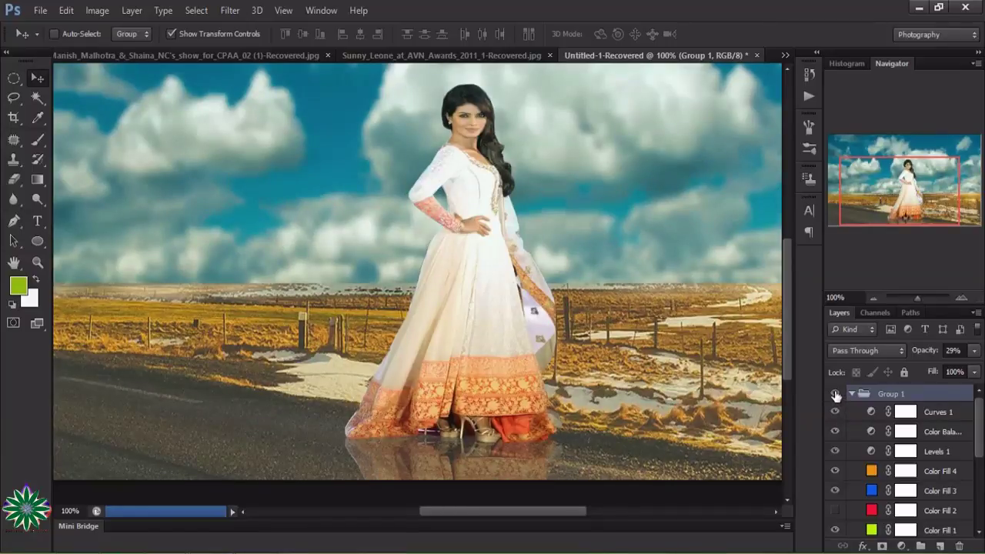
pyautogui.click(835, 510)
pyautogui.click(973, 351)
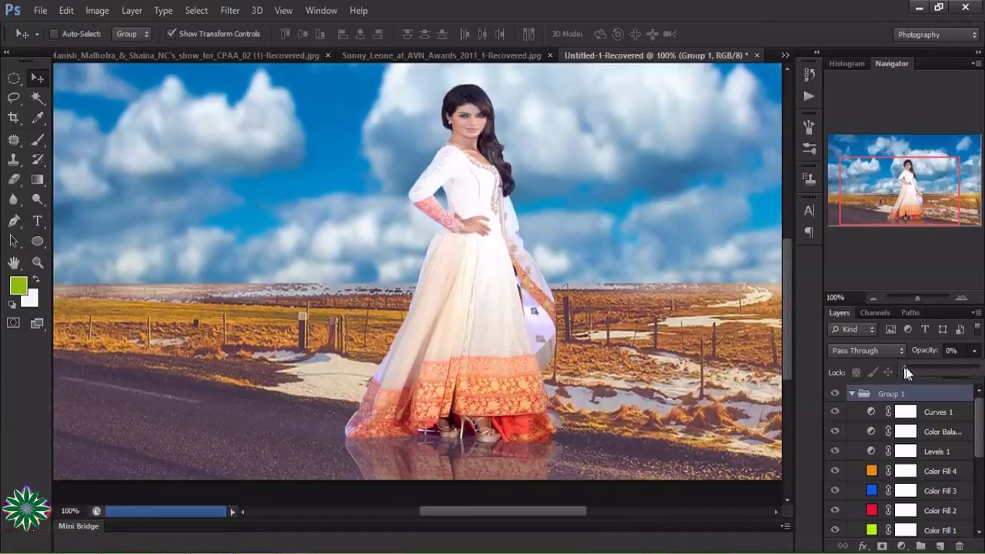
pyautogui.moveTo(903, 376); pyautogui.dragTo(974, 374)
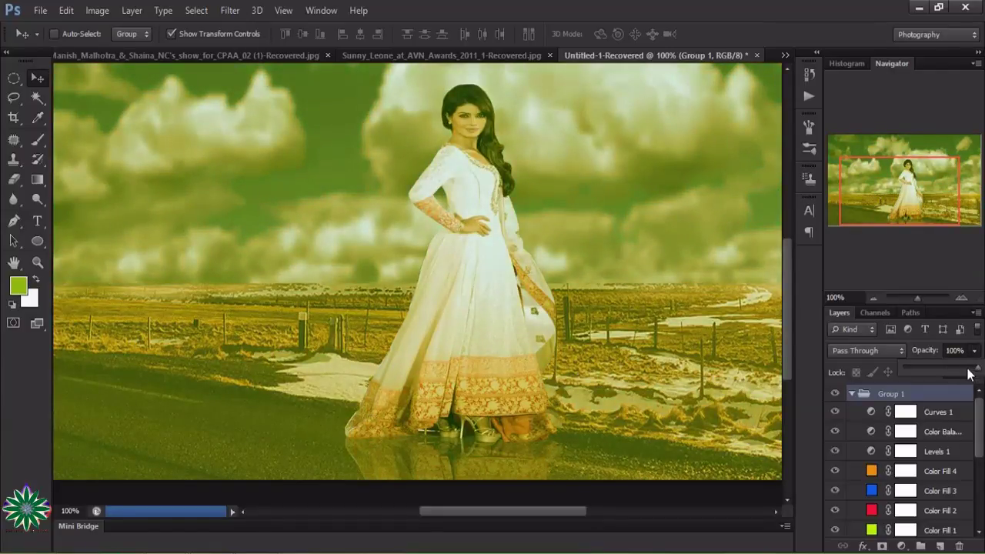